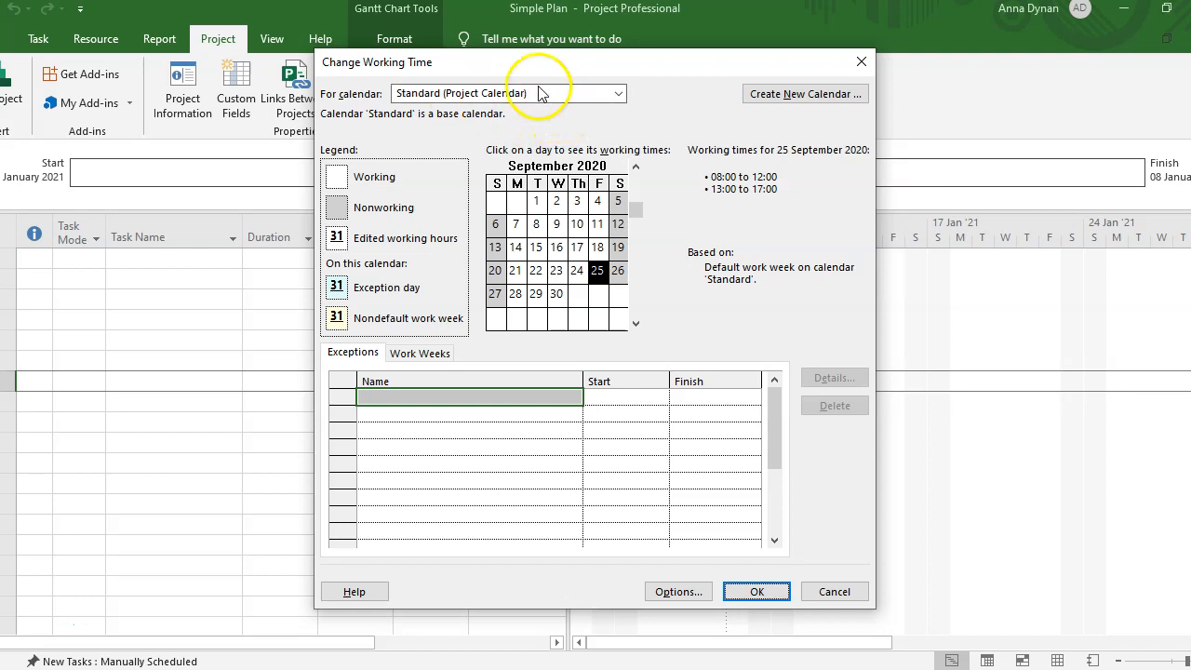
- Enter a 'St Parricks Day' exception in the first row, dated 17 March 2021
{"action": "left_click", "coordinate": [377, 397]}
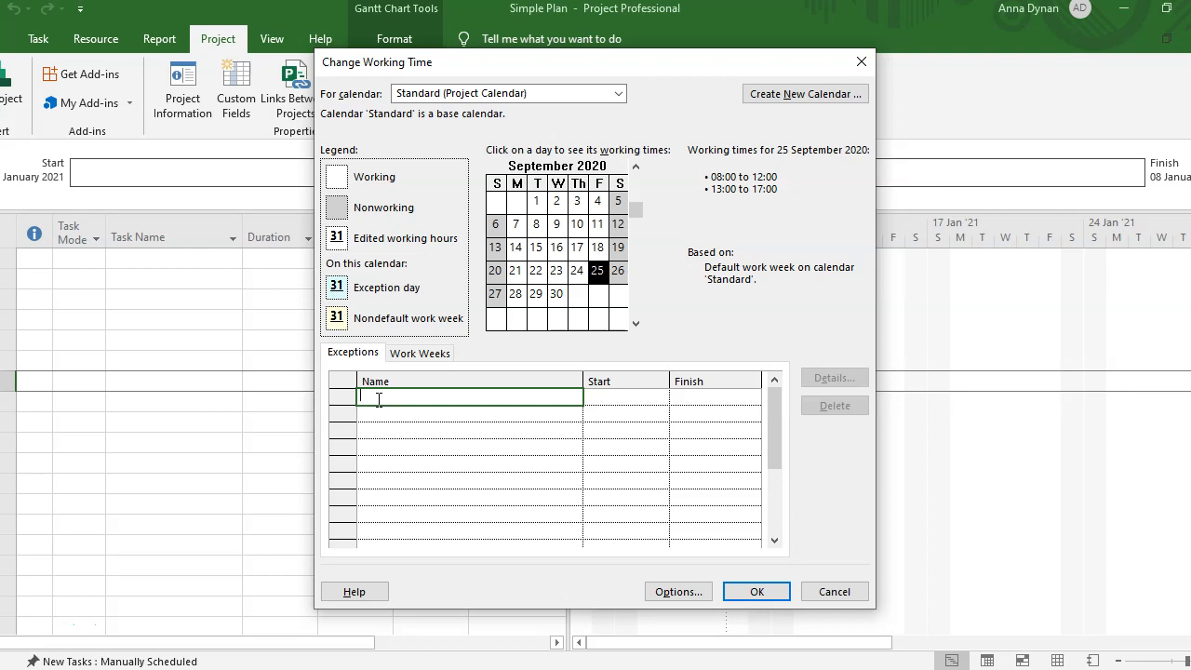
{"action": "type", "text": "St"}
{"action": "type", "text": "Parricks Day"}
{"action": "left_click", "coordinate": [629, 392]}
{"action": "left_click", "coordinate": [660, 397]}
{"action": "left_click", "coordinate": [656, 416]}
{"action": "left_click", "coordinate": [656, 416]}
{"action": "left_click", "coordinate": [656, 415]}
{"action": "left_click", "coordinate": [656, 416]}
{"action": "left_click", "coordinate": [656, 416]}
{"action": "left_click", "coordinate": [656, 416]}
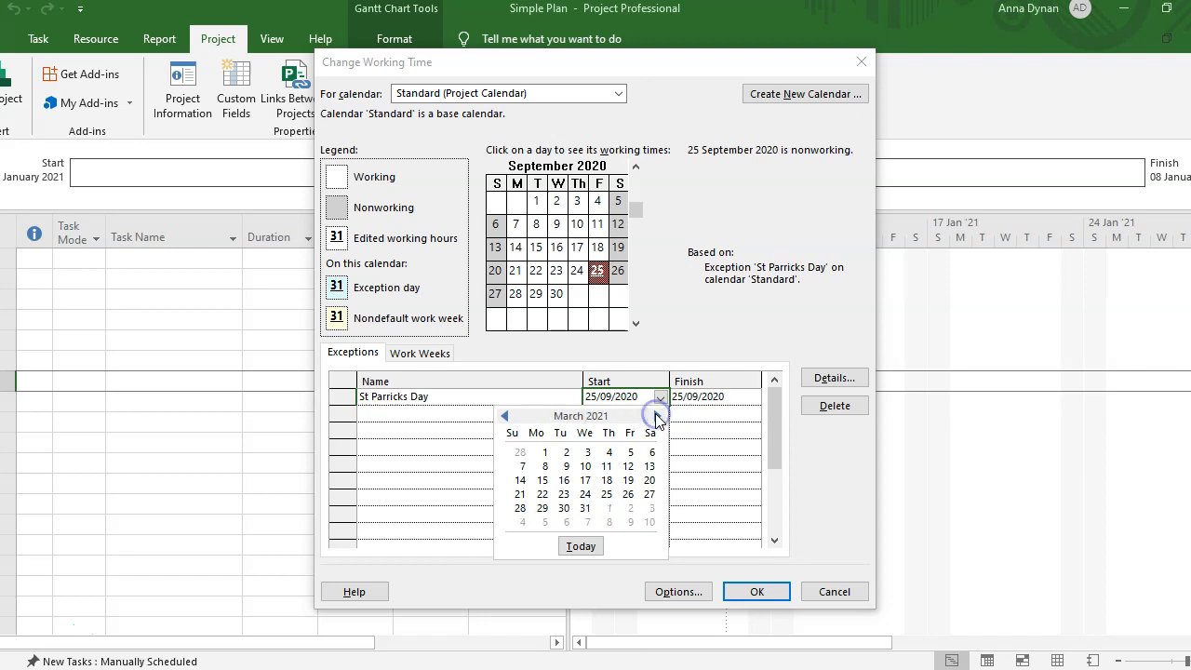
{"action": "left_click", "coordinate": [586, 480]}
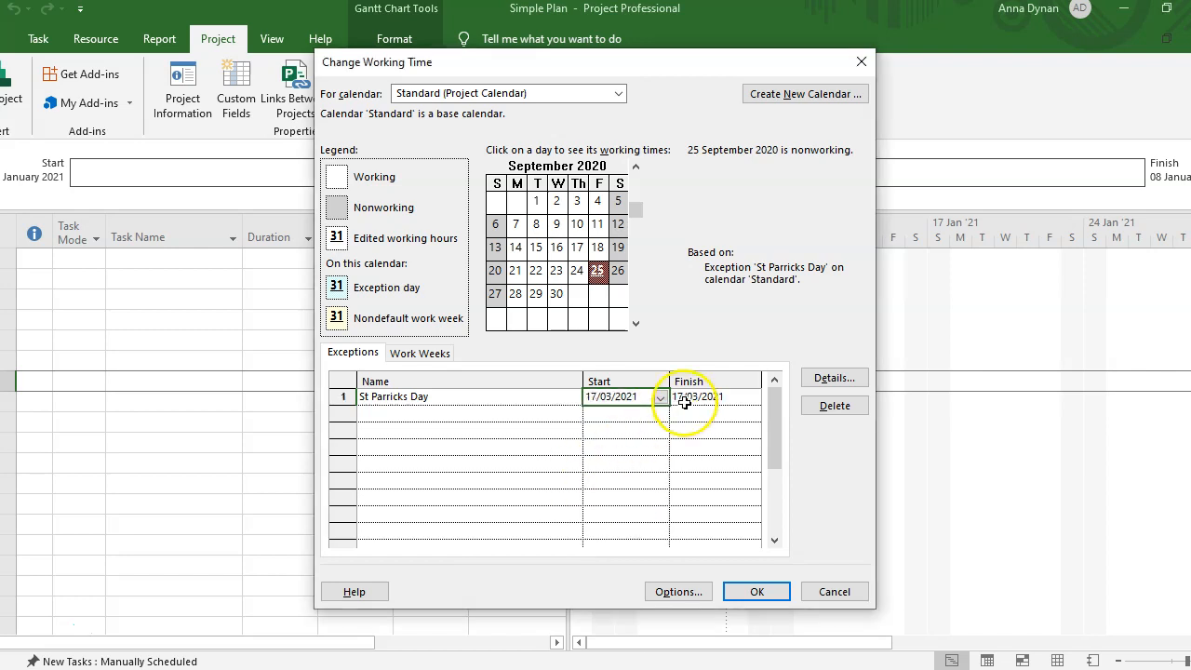
{"action": "left_click", "coordinate": [388, 410]}
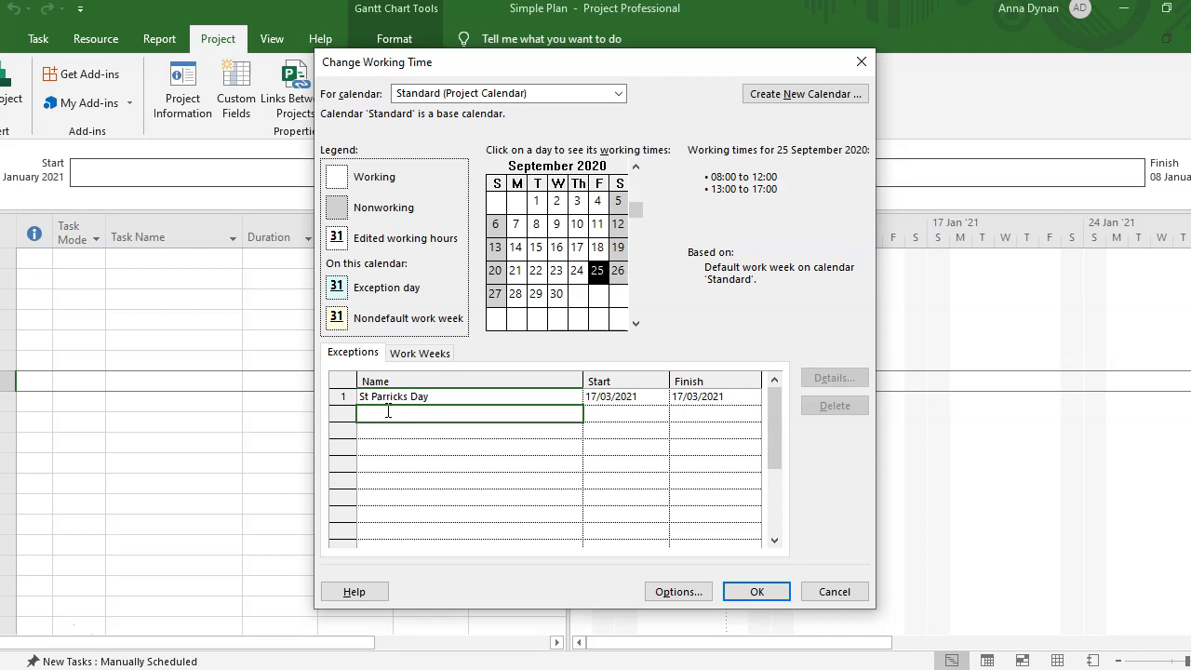
- Name the second exception Christmas Break and set its start to 21 December 2020
{"action": "type", "text": "Esa"}
{"action": "type", "text": "reak"}
{"action": "left_click", "coordinate": [619, 412]}
{"action": "left_click", "coordinate": [661, 415]}
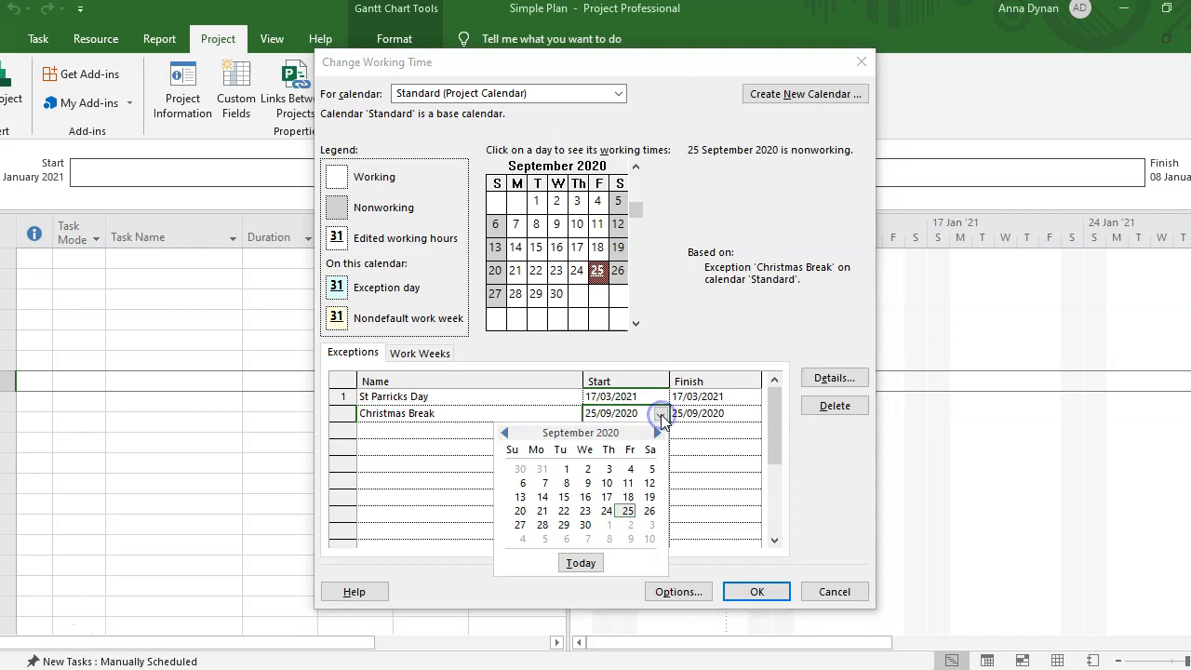
{"action": "left_click", "coordinate": [657, 433]}
{"action": "left_click", "coordinate": [657, 434]}
{"action": "left_click", "coordinate": [658, 433]}
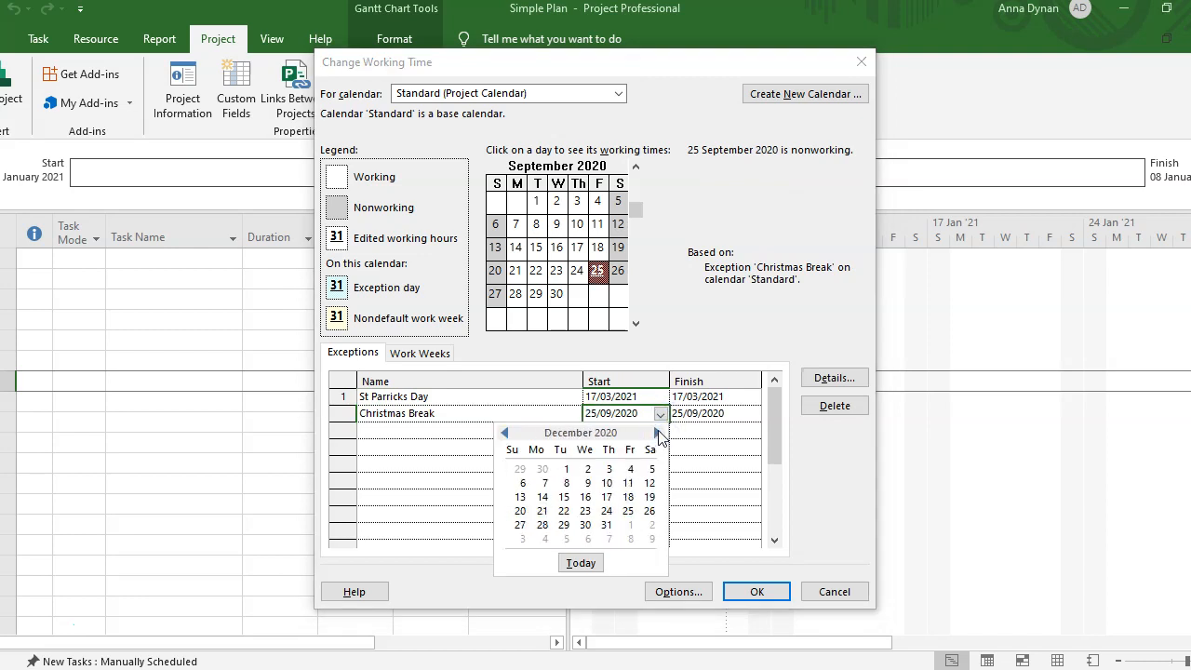
{"action": "left_click", "coordinate": [544, 517]}
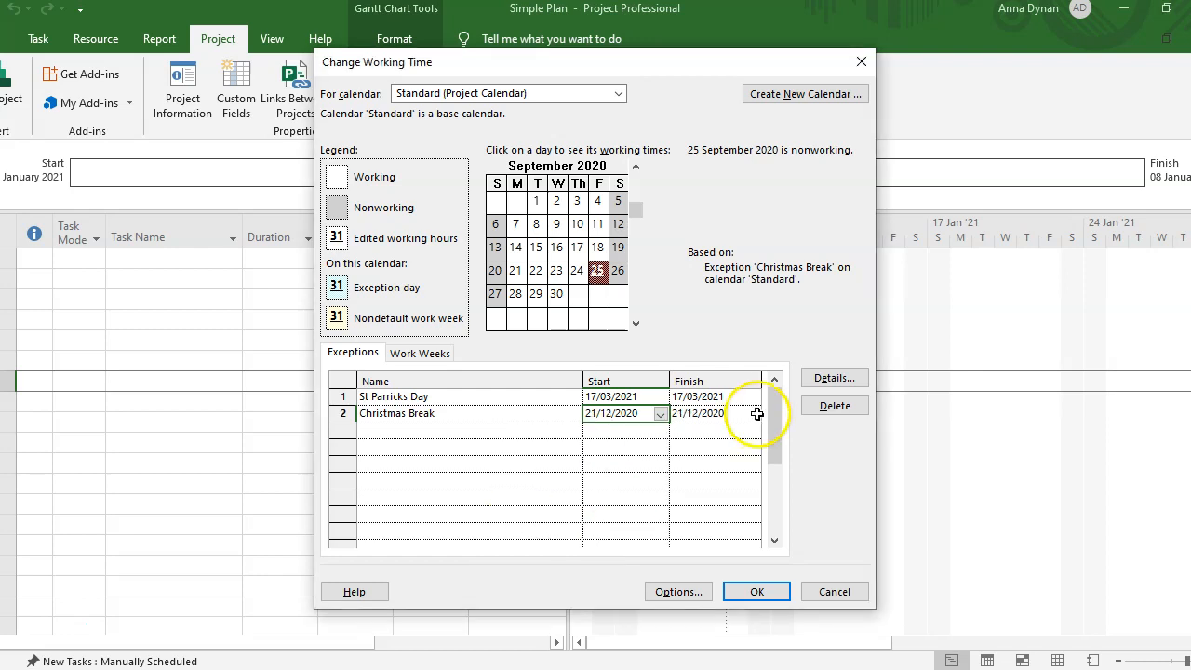
- Set Christmas Break's finish date to 4 January 2021
{"action": "left_click", "coordinate": [720, 419]}
{"action": "left_click", "coordinate": [753, 415]}
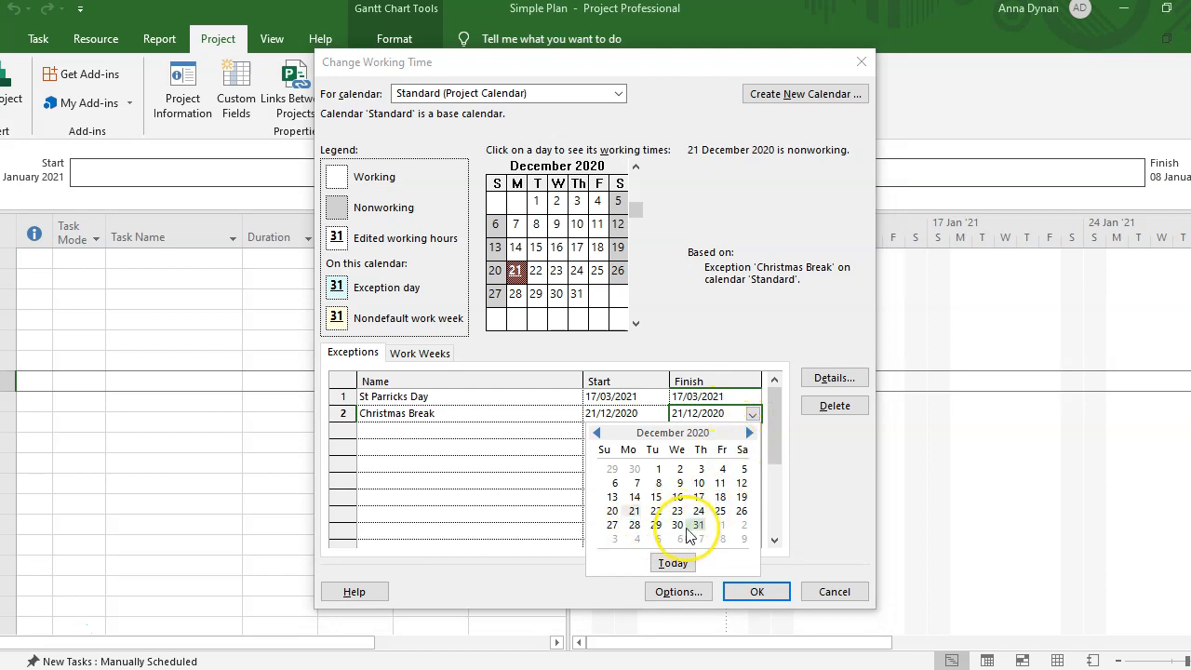
{"action": "left_click", "coordinate": [637, 539]}
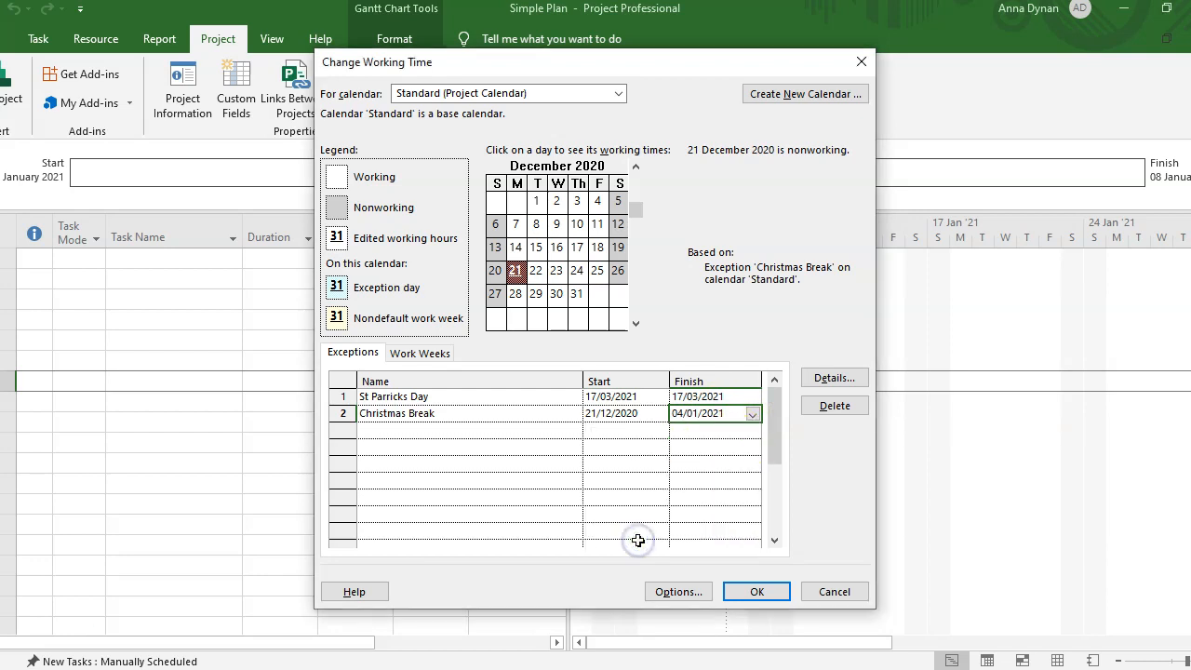
{"action": "left_click", "coordinate": [421, 428]}
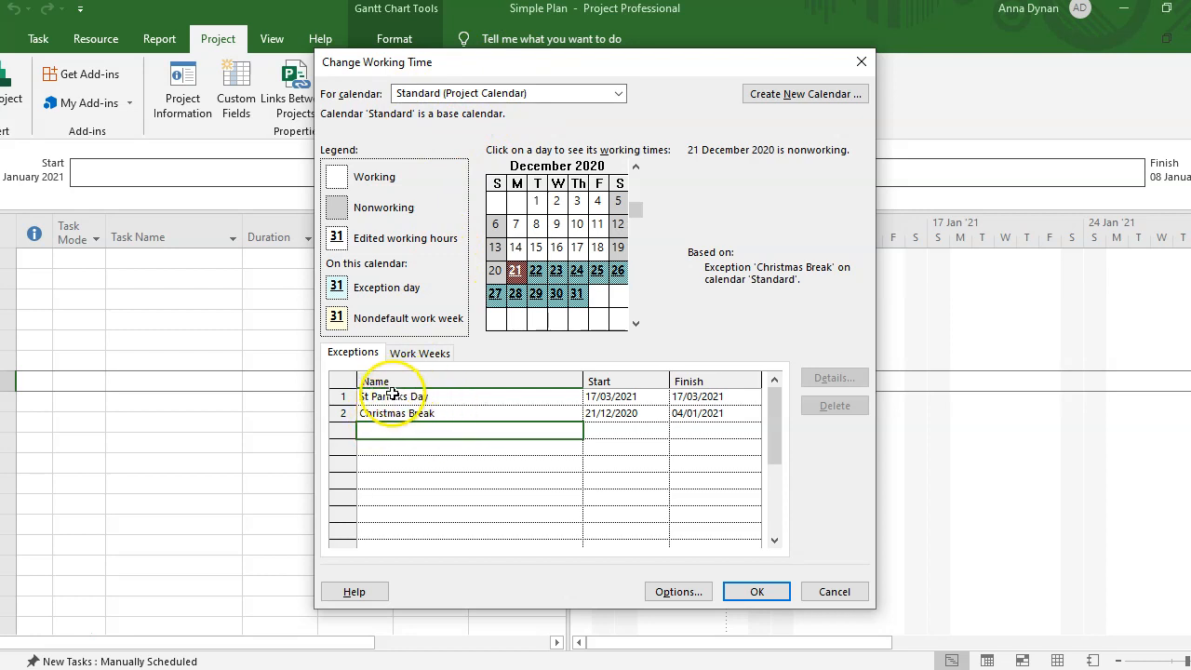
{"action": "left_click", "coordinate": [417, 395]}
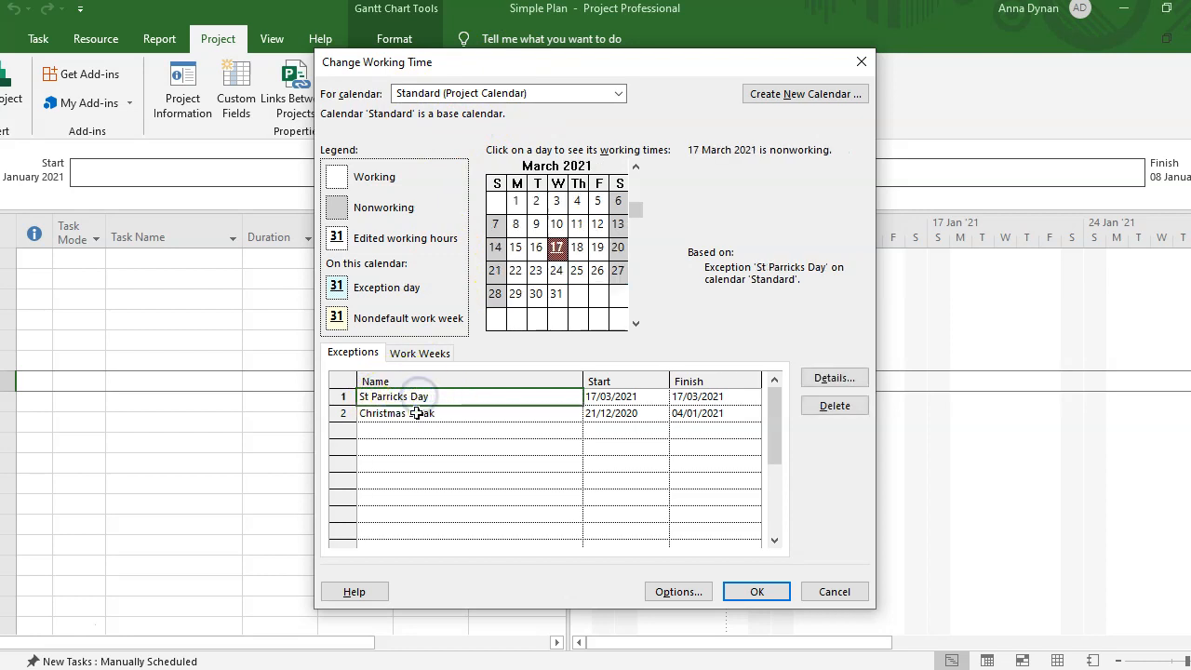
- Open the [Default] work week details and review Monday and Wednesday working times
{"action": "left_click", "coordinate": [420, 354]}
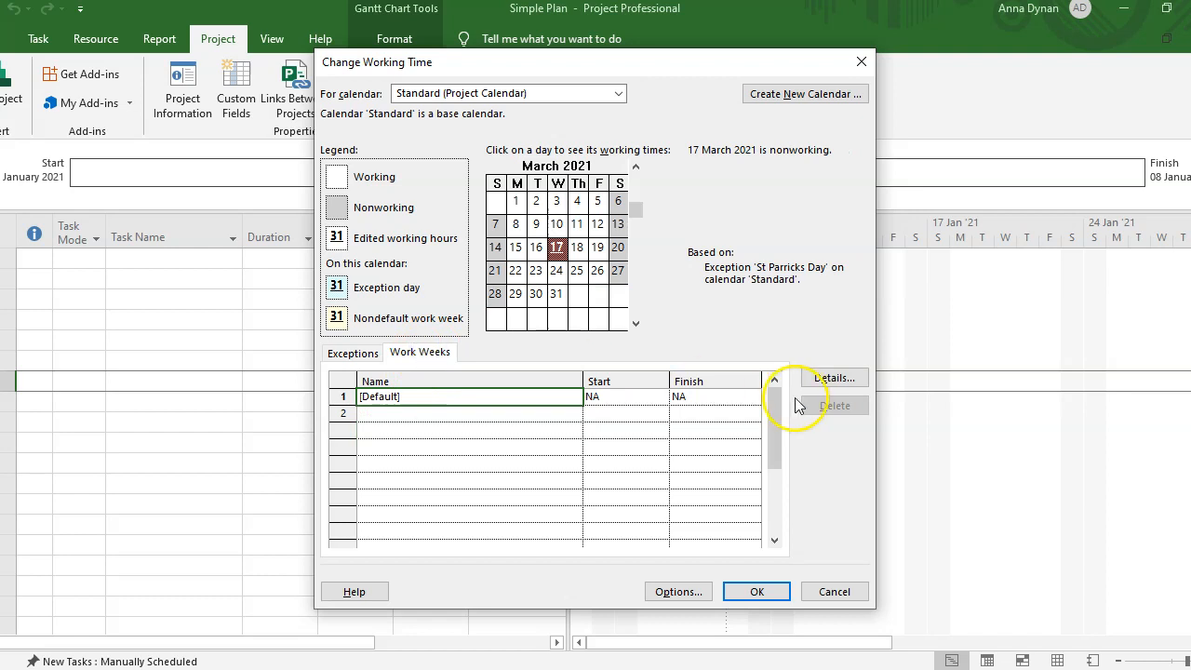
{"action": "left_click", "coordinate": [629, 397]}
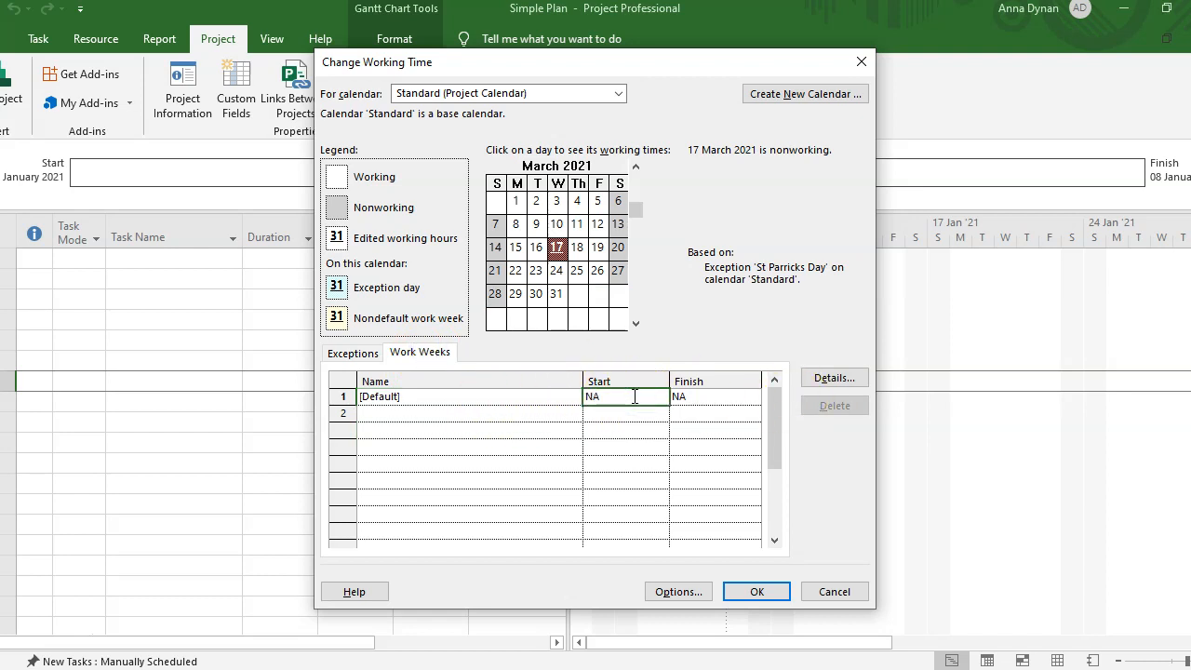
{"action": "left_click", "coordinate": [505, 397]}
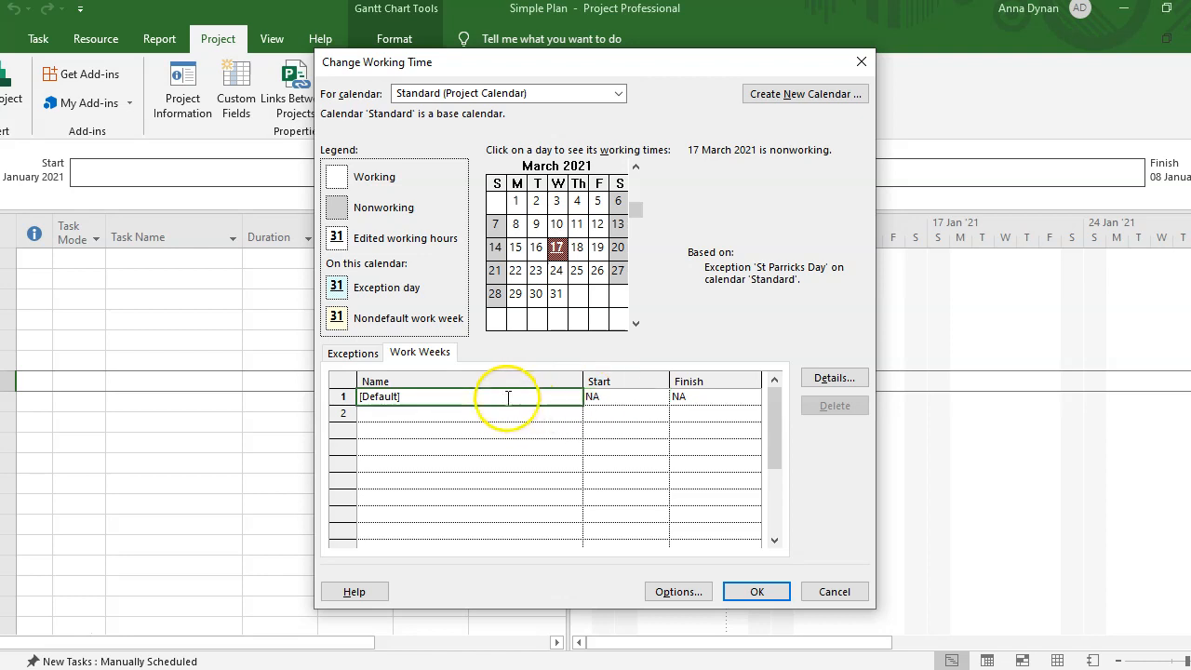
{"action": "left_click", "coordinate": [595, 397]}
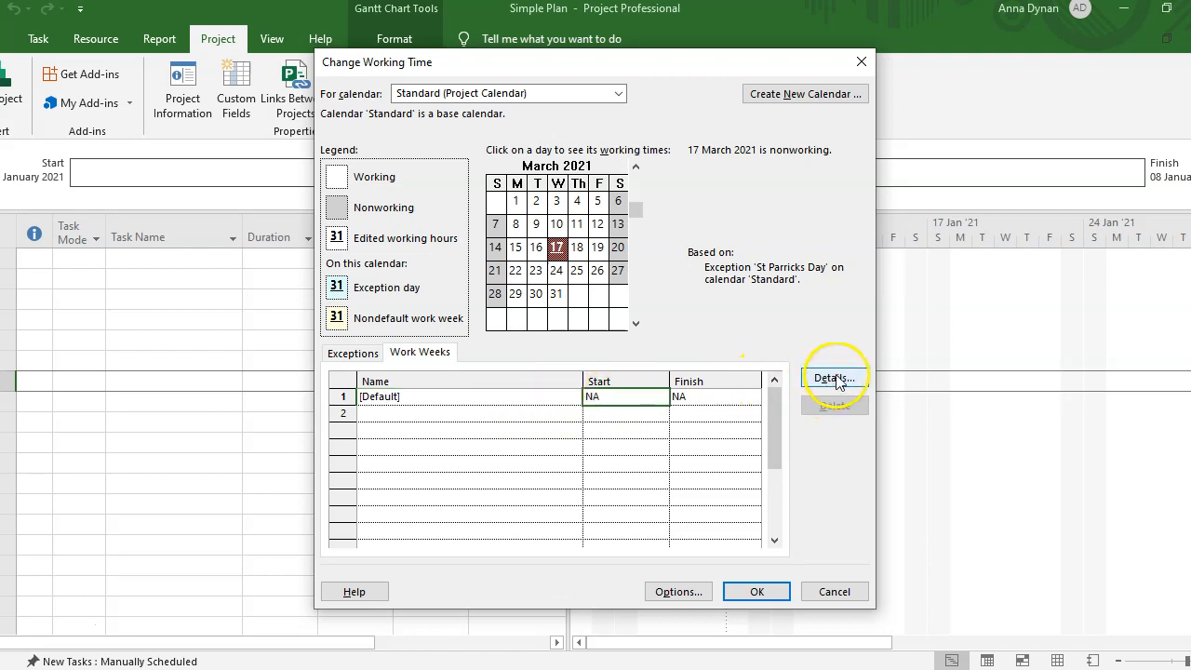
{"action": "left_click", "coordinate": [835, 379]}
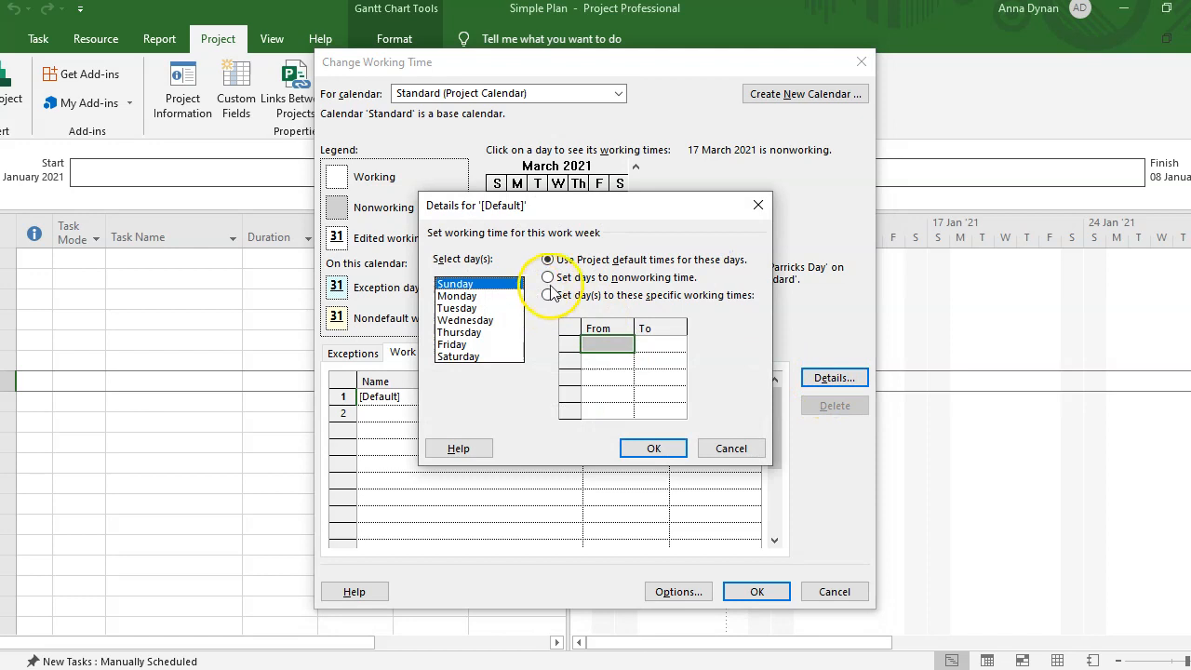
{"action": "left_click", "coordinate": [547, 295]}
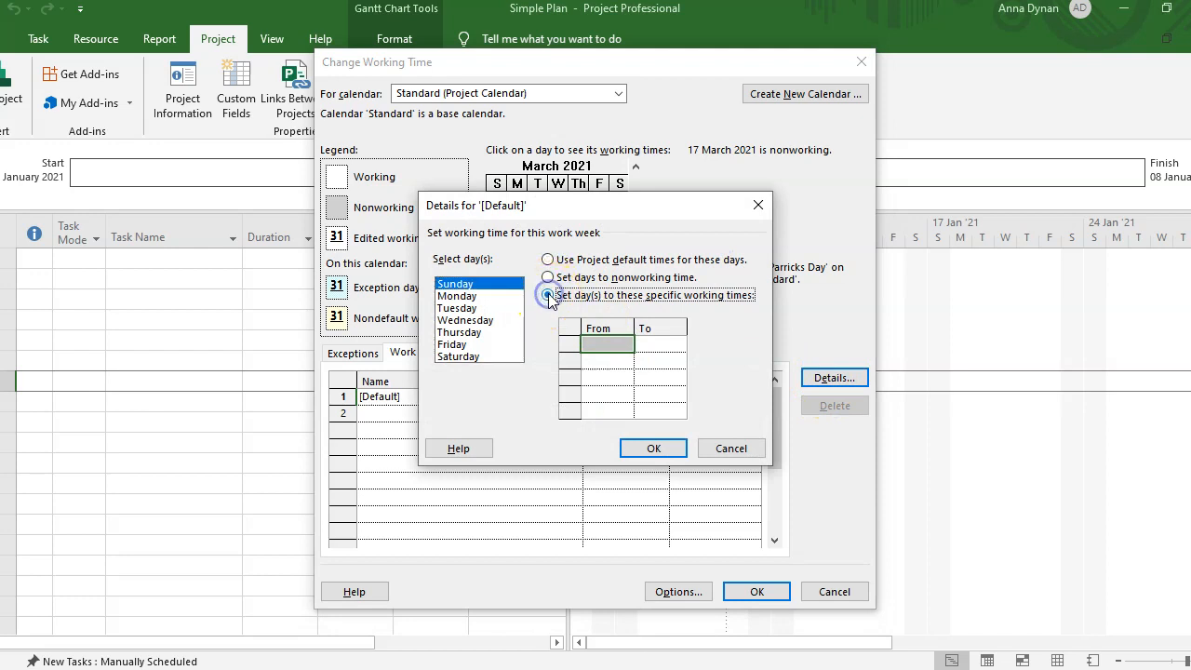
{"action": "left_click", "coordinate": [510, 296]}
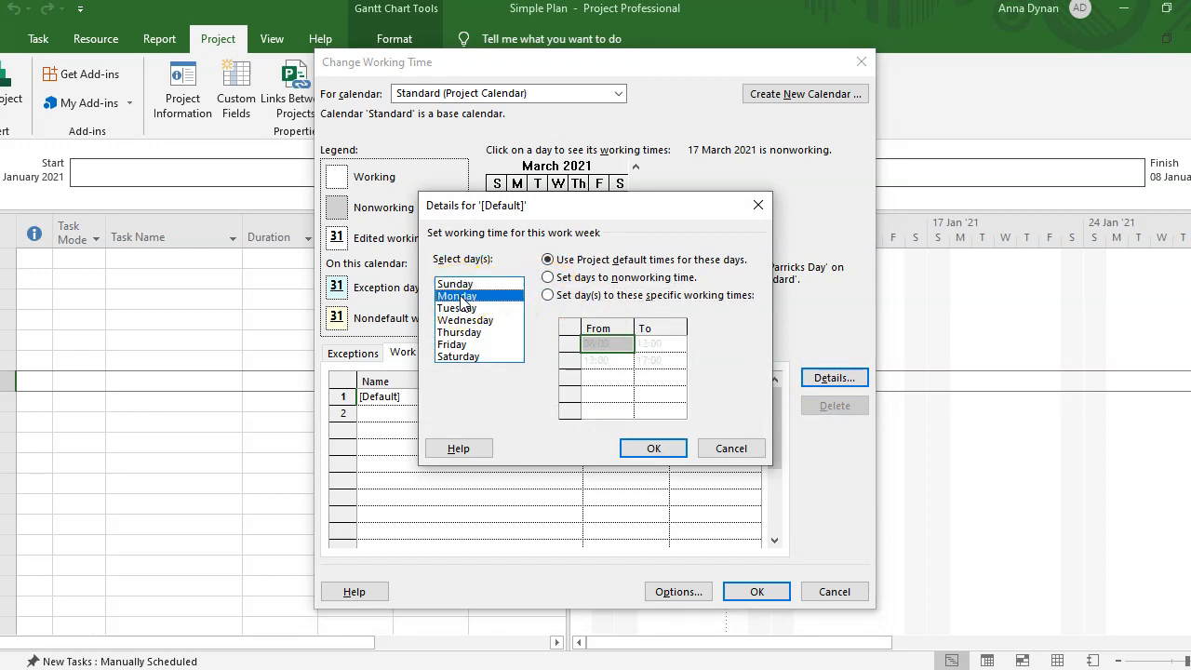
{"action": "left_click", "coordinate": [548, 294]}
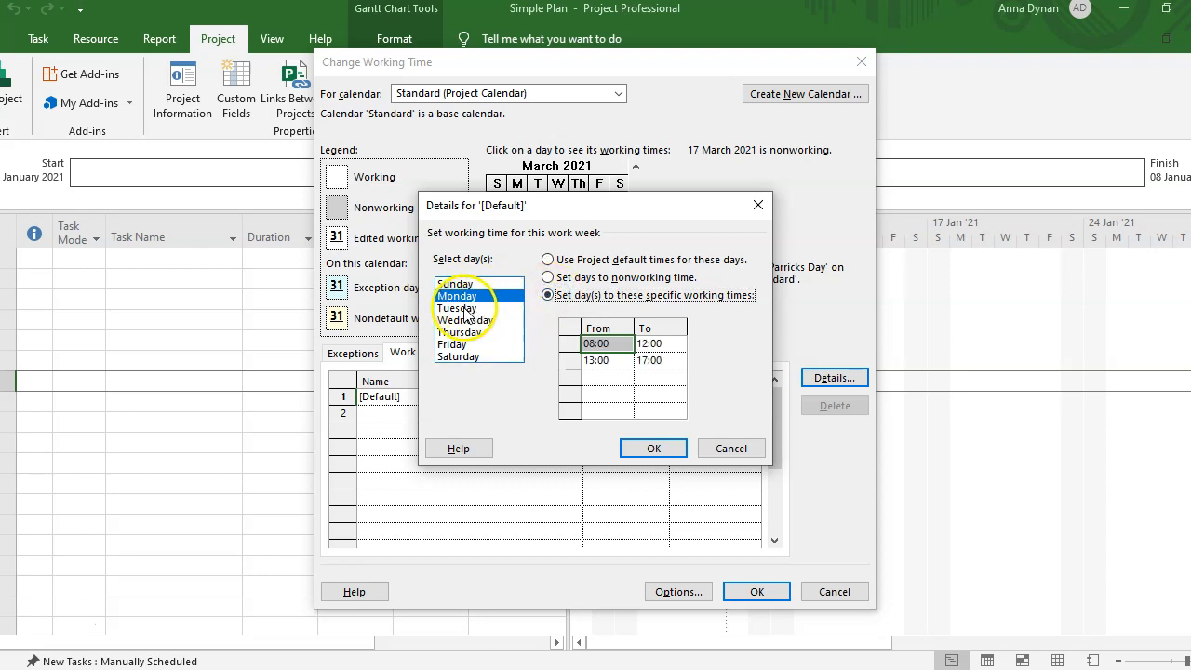
{"action": "left_click", "coordinate": [458, 307]}
{"action": "left_click", "coordinate": [468, 321]}
{"action": "left_click", "coordinate": [548, 294]}
- Give Friday specific working times ending at 16:00 instead of 17:00
{"action": "left_click", "coordinate": [453, 344]}
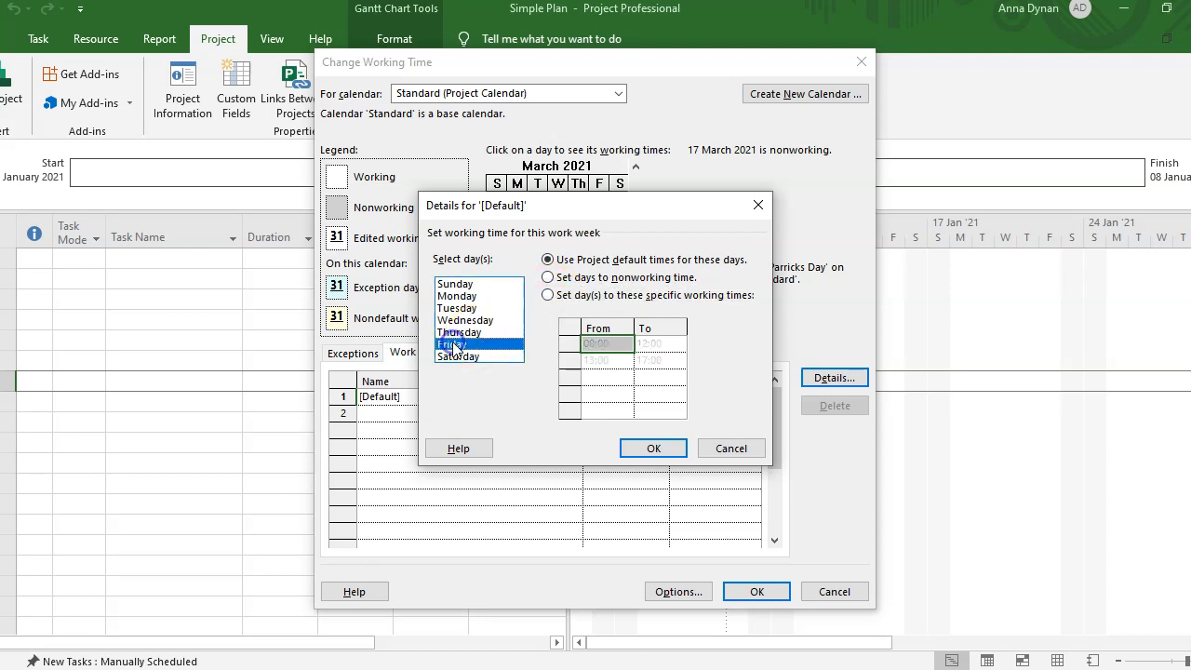
{"action": "left_click", "coordinate": [548, 295]}
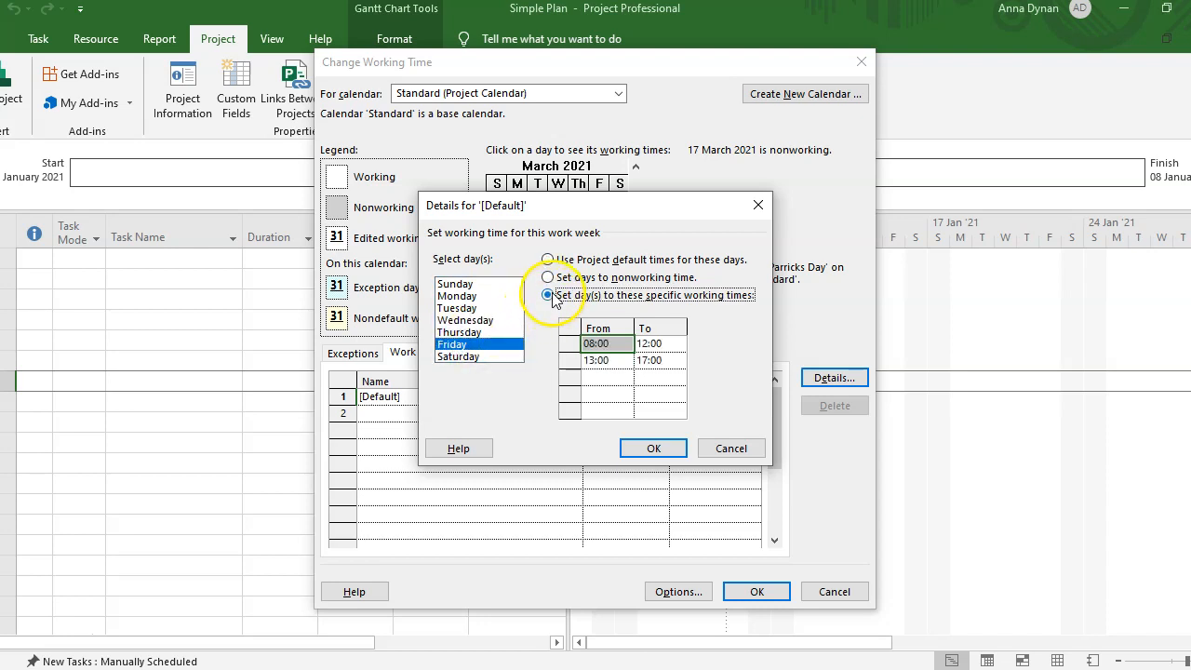
{"action": "left_click", "coordinate": [600, 361]}
{"action": "left_click", "coordinate": [665, 361]}
{"action": "type", "text": "16"}
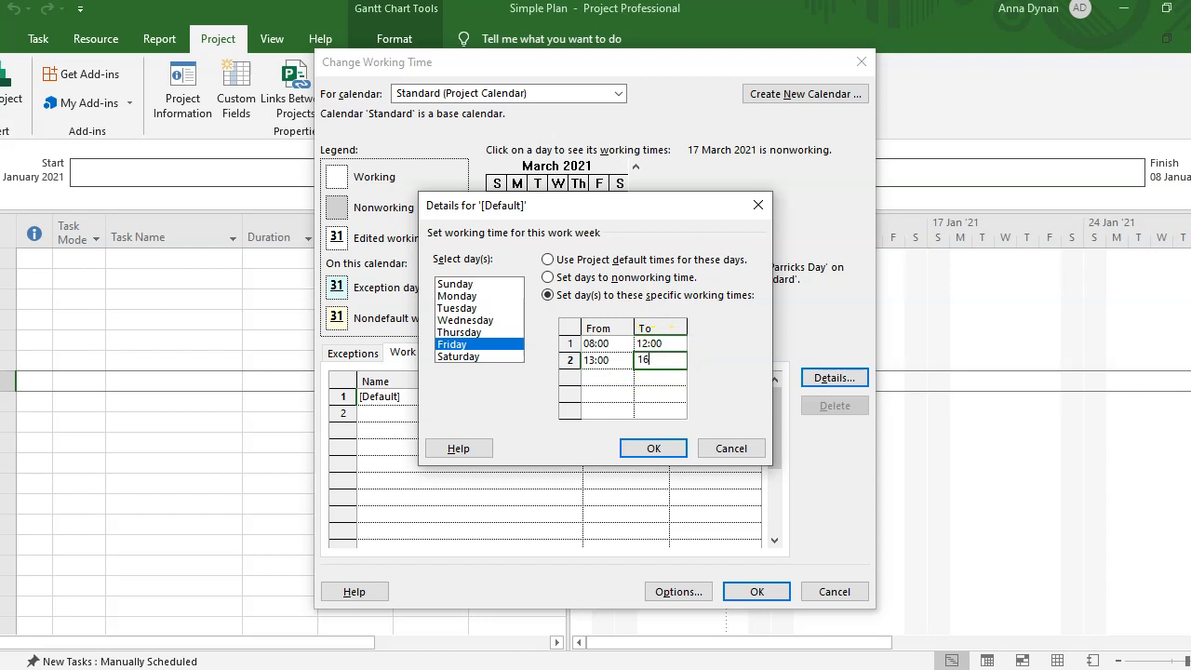
{"action": "type", "text": ":00"}
{"action": "left_click", "coordinate": [654, 448]}
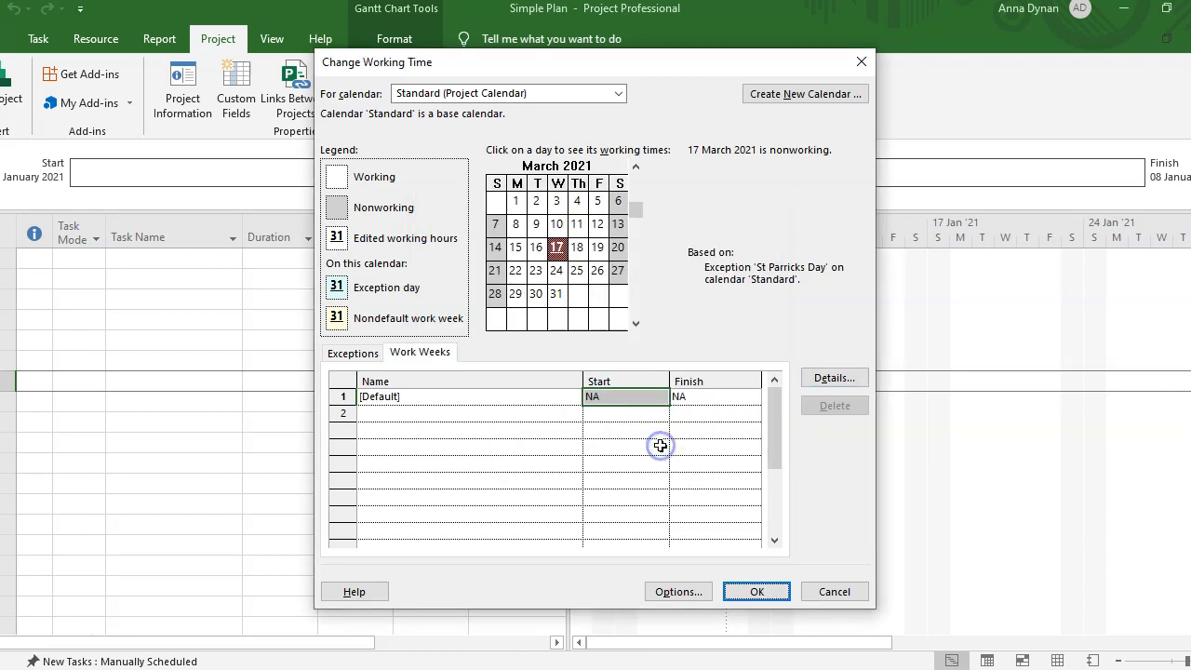
- Apply the Standard calendar changes, then reopen Change Working Time from the Project tab
{"action": "left_click", "coordinate": [756, 592]}
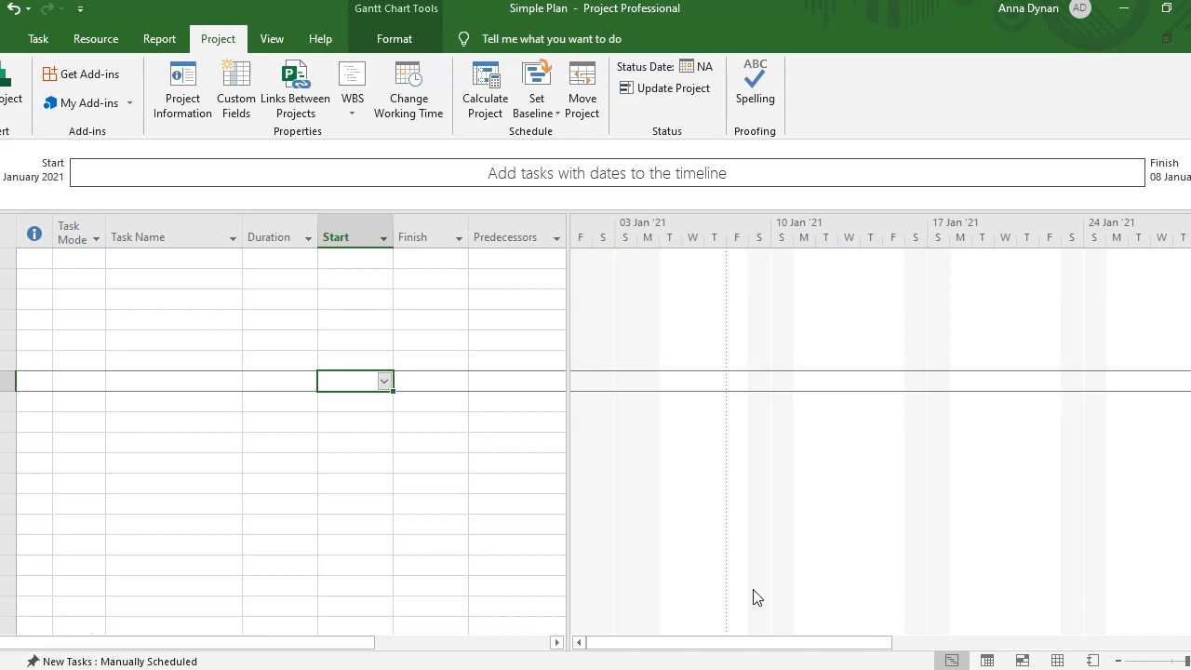
{"action": "left_click", "coordinate": [408, 91]}
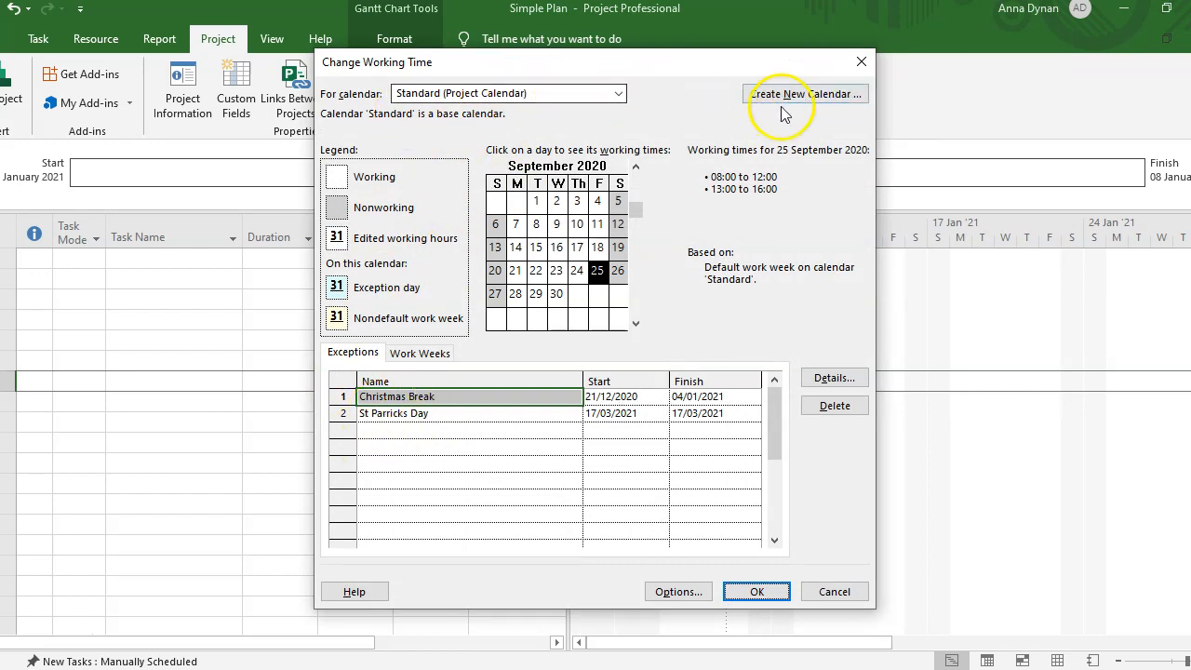
- Create a base calendar named 'Lucerne Calendar' as a copy of Standard
{"action": "left_click", "coordinate": [812, 97]}
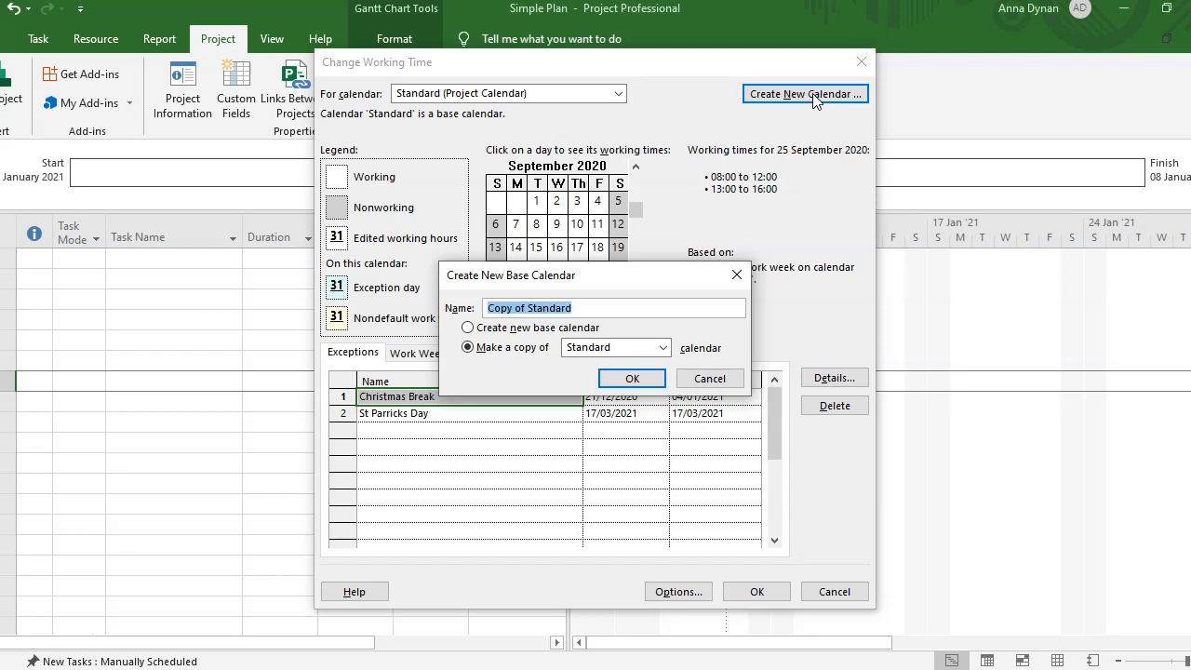
{"action": "type", "text": "Lucerne Calendar"}
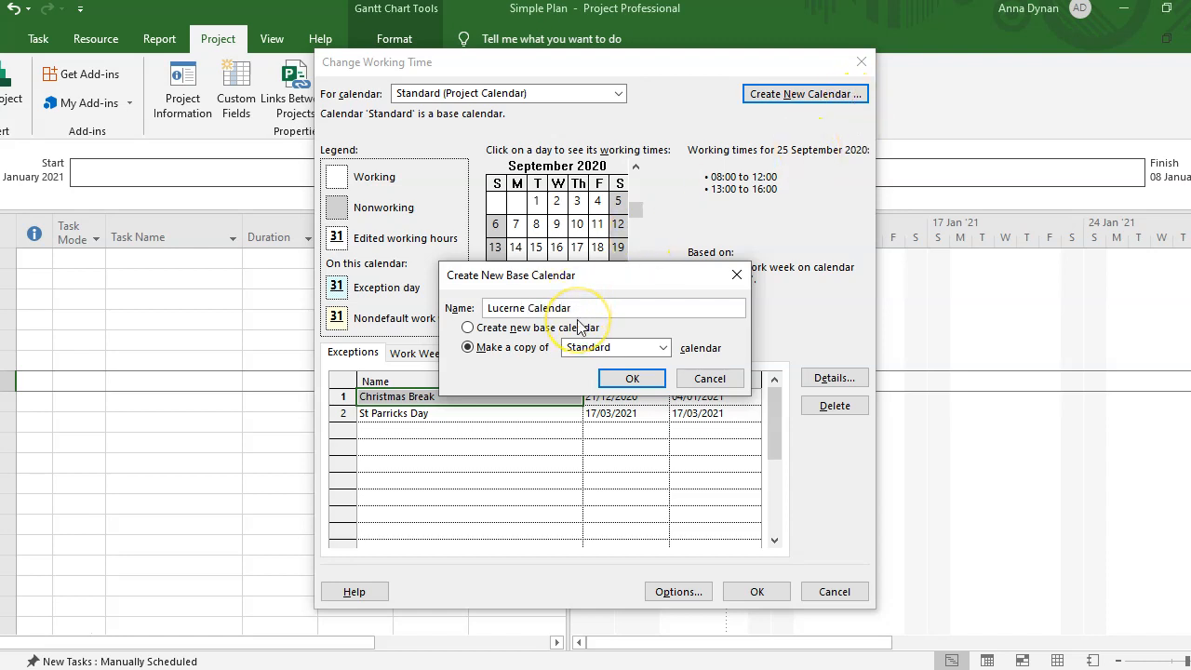
{"action": "left_click", "coordinate": [631, 377]}
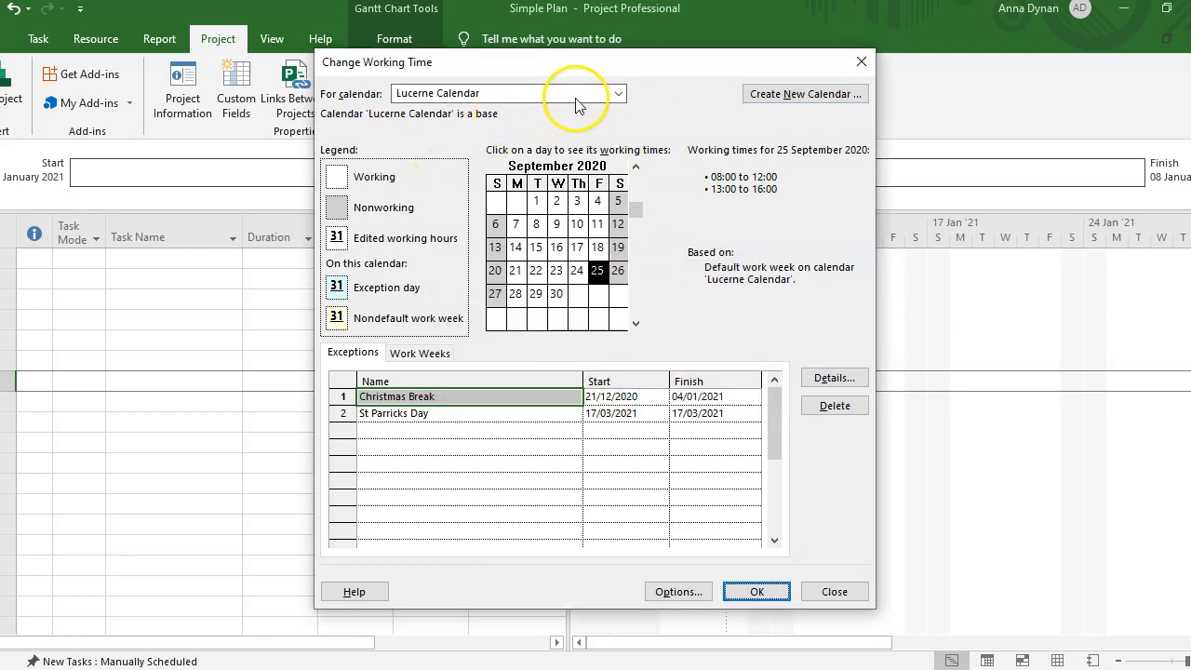
- Switch the calendar being edited to Lucerne Calendar
{"action": "left_click", "coordinate": [617, 93]}
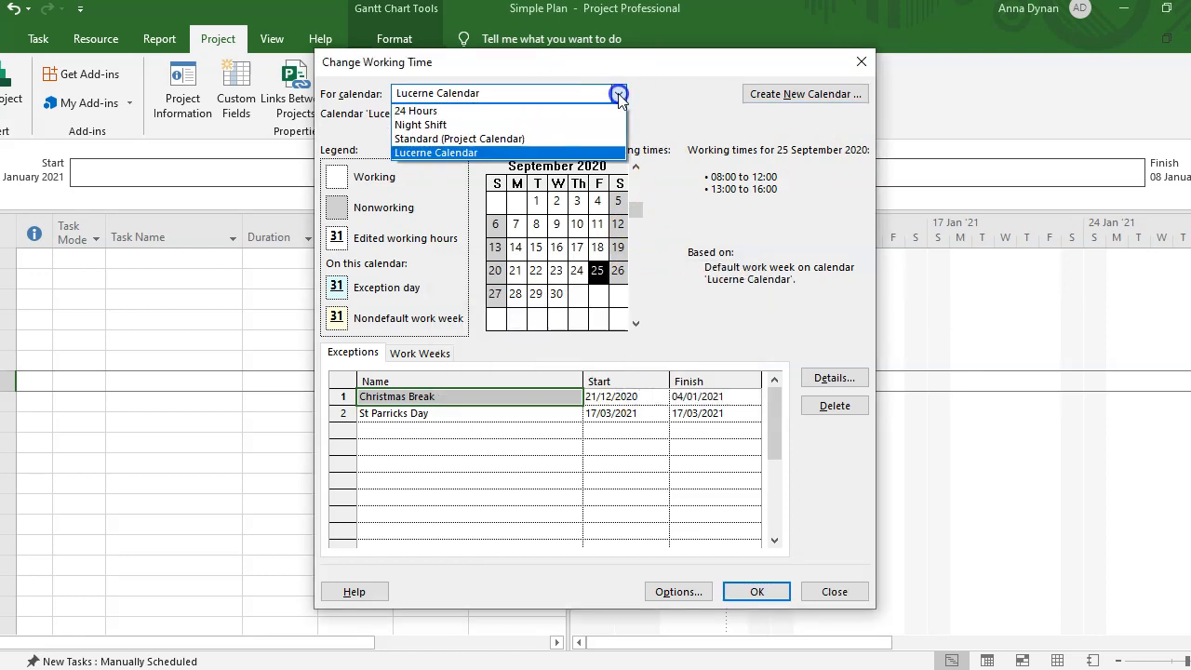
{"action": "left_click", "coordinate": [465, 153]}
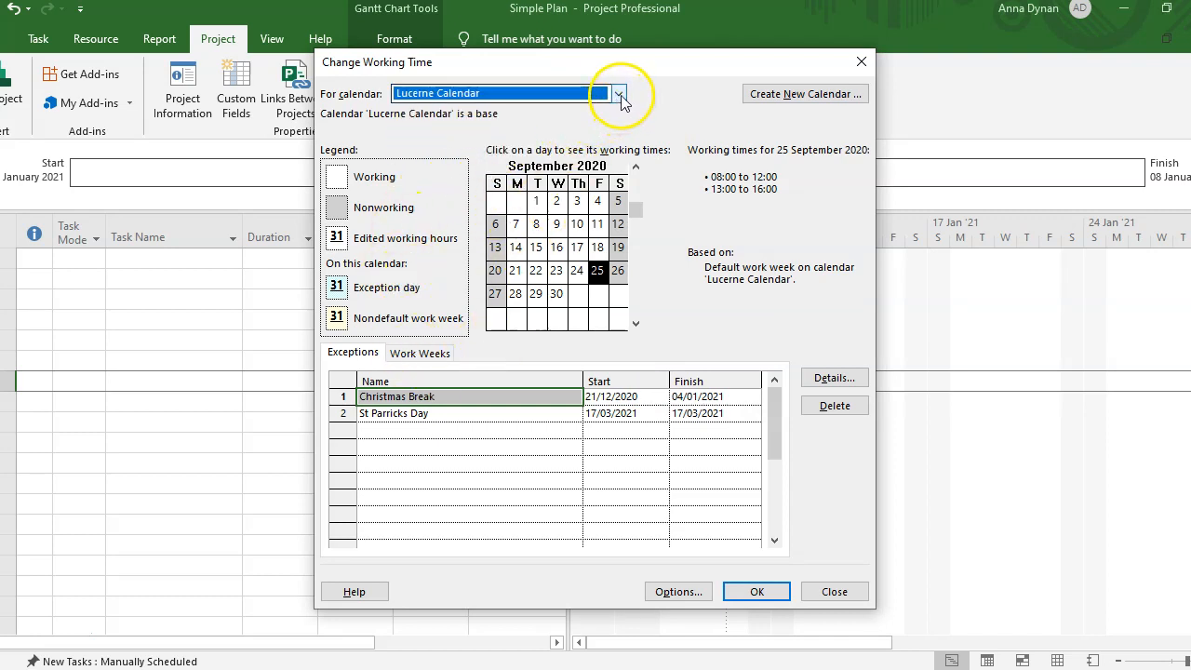
{"action": "left_click", "coordinate": [619, 94]}
{"action": "left_click", "coordinate": [535, 138]}
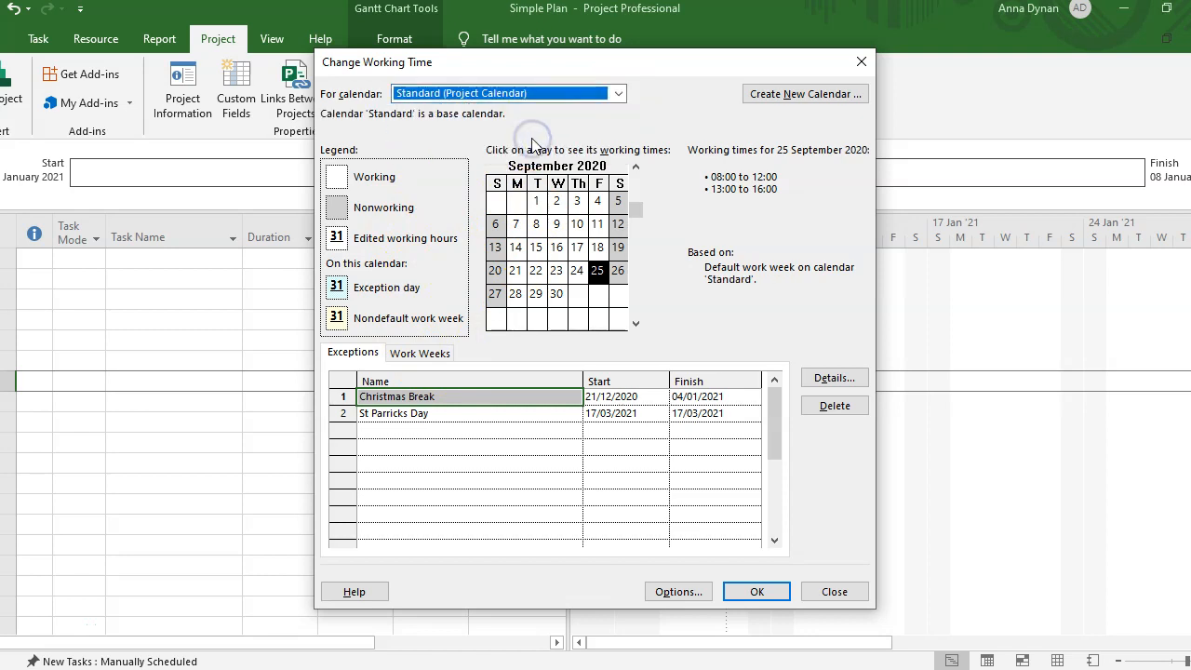
{"action": "left_click", "coordinate": [619, 94]}
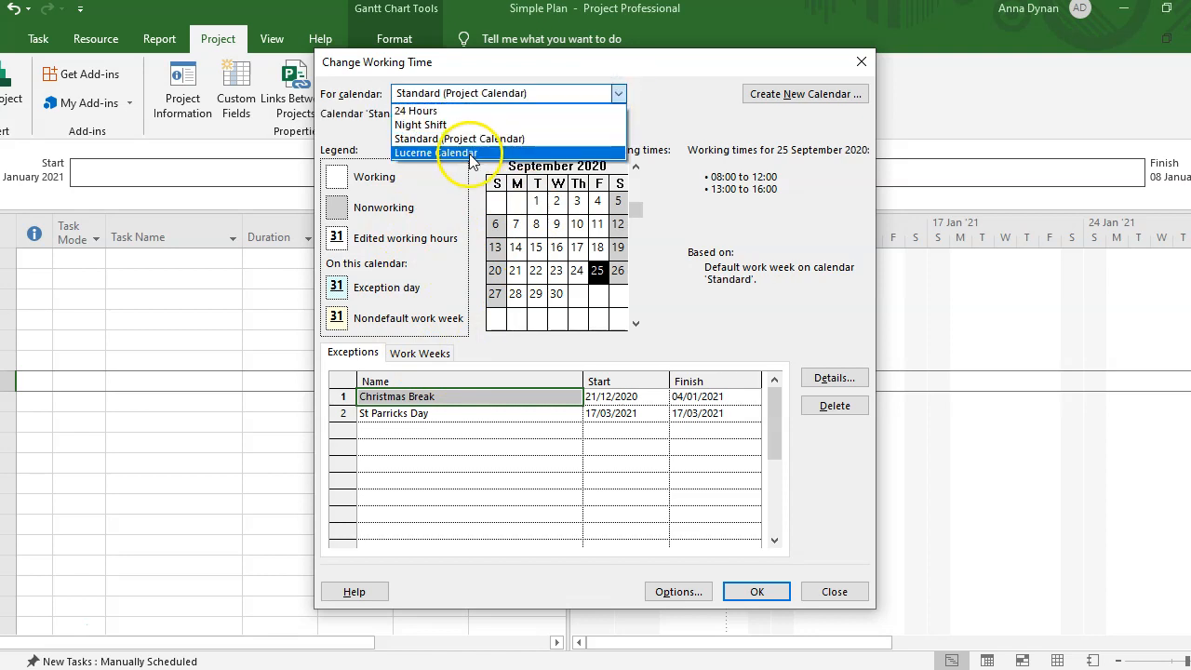
{"action": "left_click", "coordinate": [460, 150]}
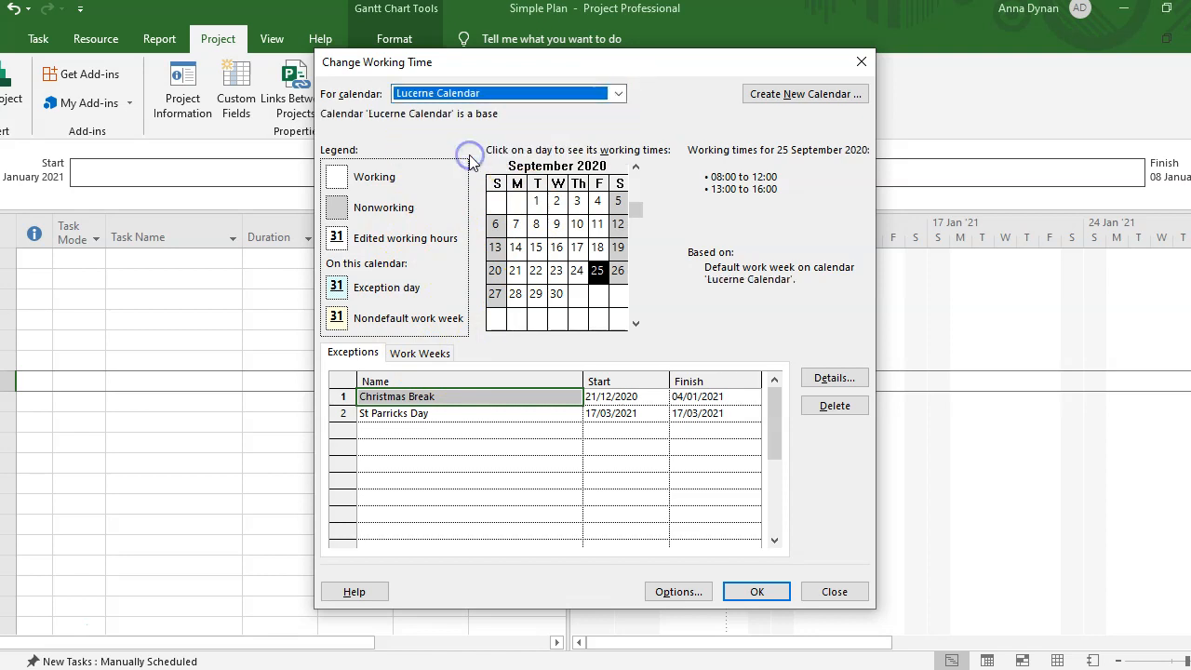
- Review the exceptions and correct the holiday name to 'St Patricks'
{"action": "left_click", "coordinate": [409, 413]}
{"action": "left_click", "coordinate": [429, 396]}
{"action": "left_click", "coordinate": [425, 413]}
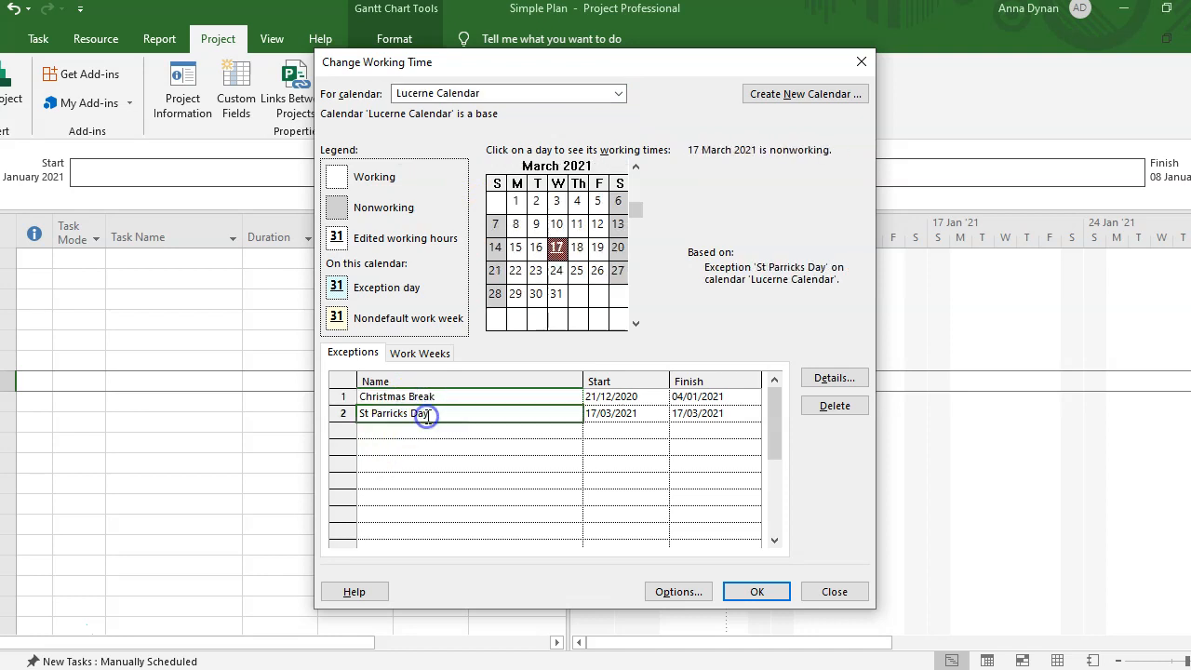
{"action": "left_click", "coordinate": [428, 398]}
{"action": "left_click", "coordinate": [425, 414]}
{"action": "left_click", "coordinate": [400, 435]}
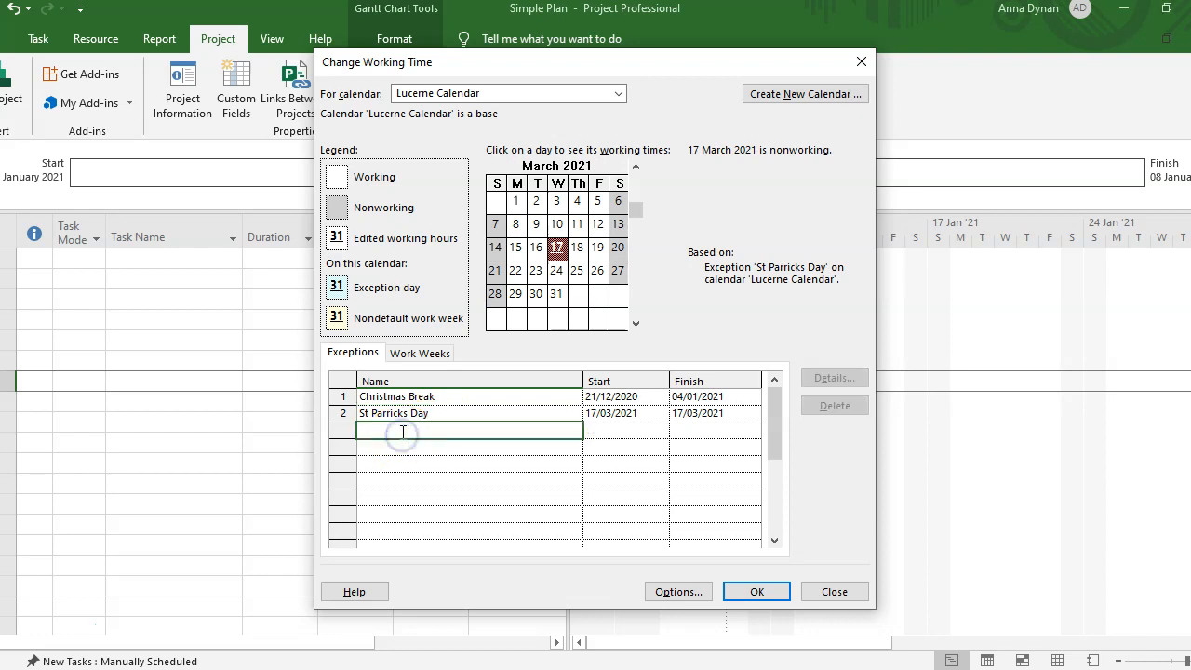
{"action": "left_click", "coordinate": [388, 413]}
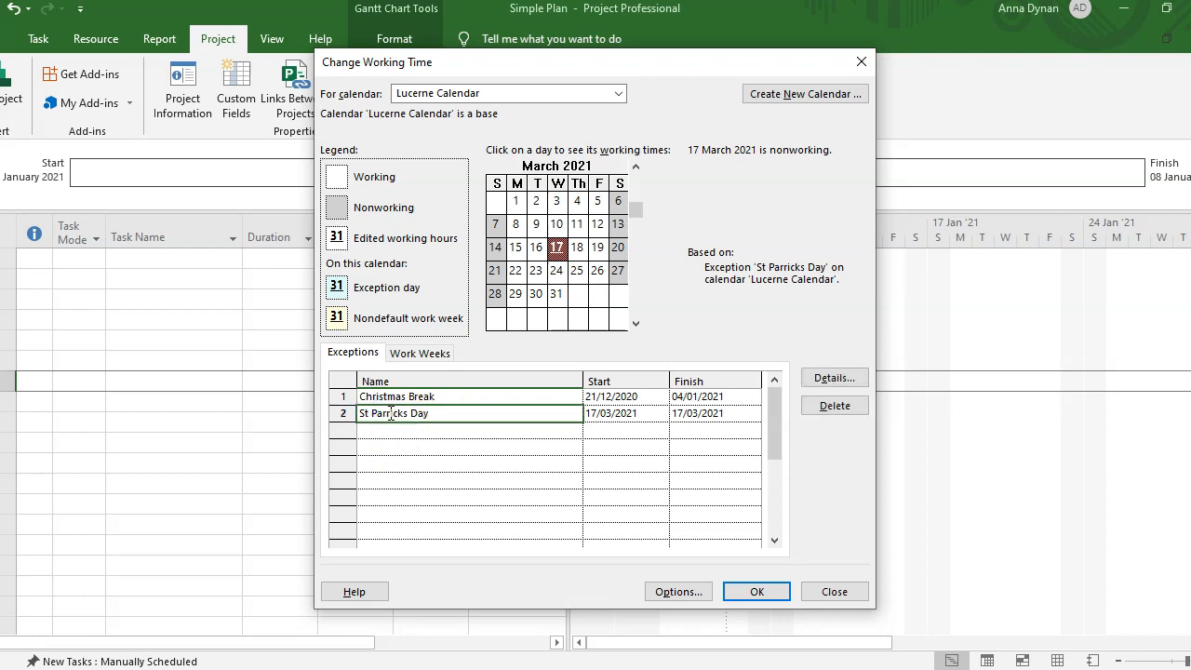
{"action": "key", "text": "BackSpace"}
{"action": "type", "text": "St Patricks"}
- Add a new exception named 'Staff at Morale Event'
{"action": "left_click", "coordinate": [390, 432]}
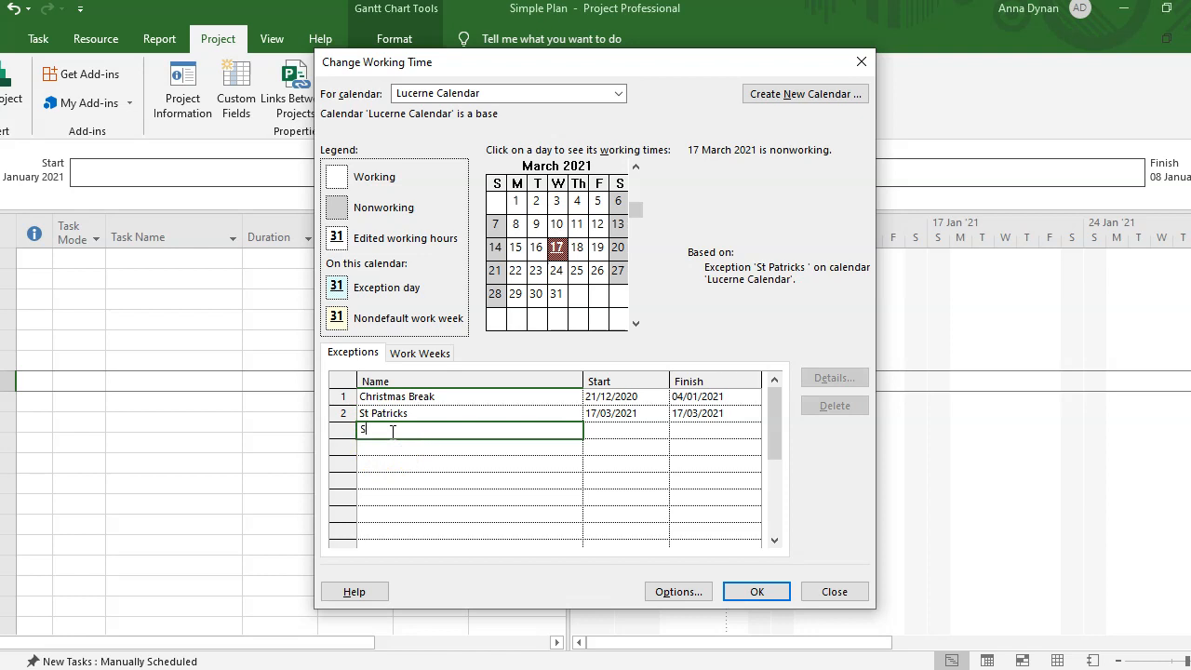
{"action": "type", "text": "Staff"}
{"action": "key", "text": "BackSpace"}
{"action": "key", "text": "BackSpace"}
{"action": "key", "text": "BackSpace"}
{"action": "key", "text": "BackSpace"}
{"action": "type", "text": "a"}
{"action": "key", "text": "BackSpace"}
{"action": "type", "text": "at MOral"}
{"action": "key", "text": "BackSpace"}
{"action": "key", "text": "BackSpace"}
{"action": "key", "text": "BackSpace"}
{"action": "key", "text": "BackSpace"}
{"action": "type", "text": "orale Event"}
{"action": "left_click", "coordinate": [608, 430]}
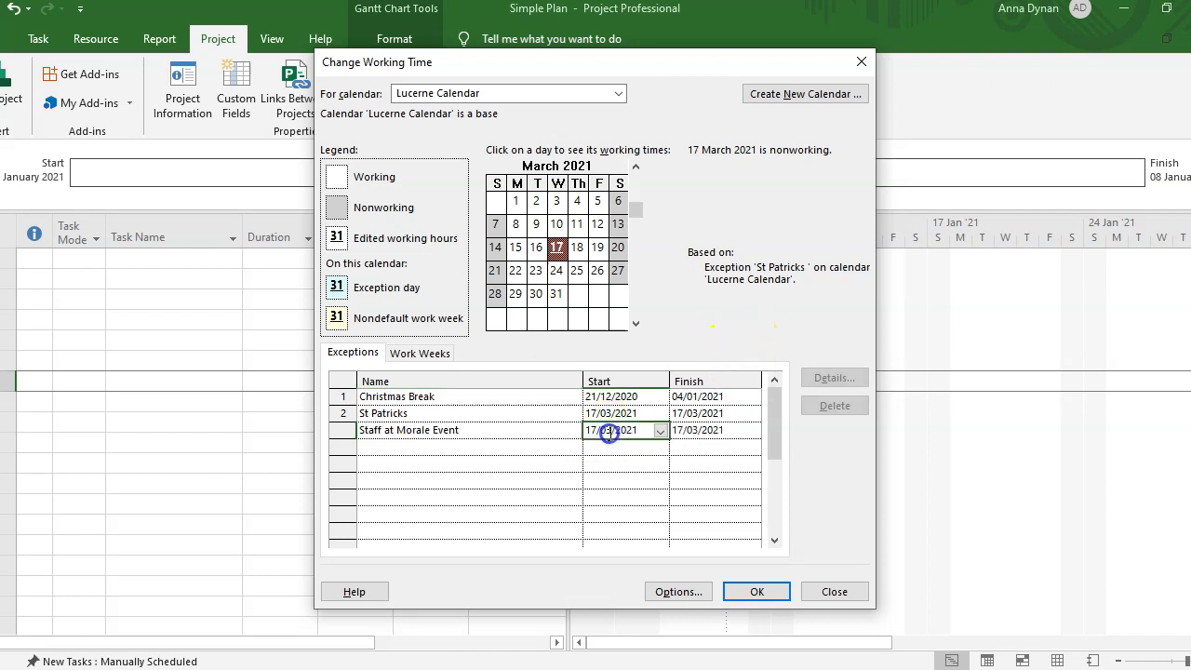
- Set Staff at Morale Event to start and finish 24 January 2021, then save the calendar
{"action": "left_click", "coordinate": [660, 432]}
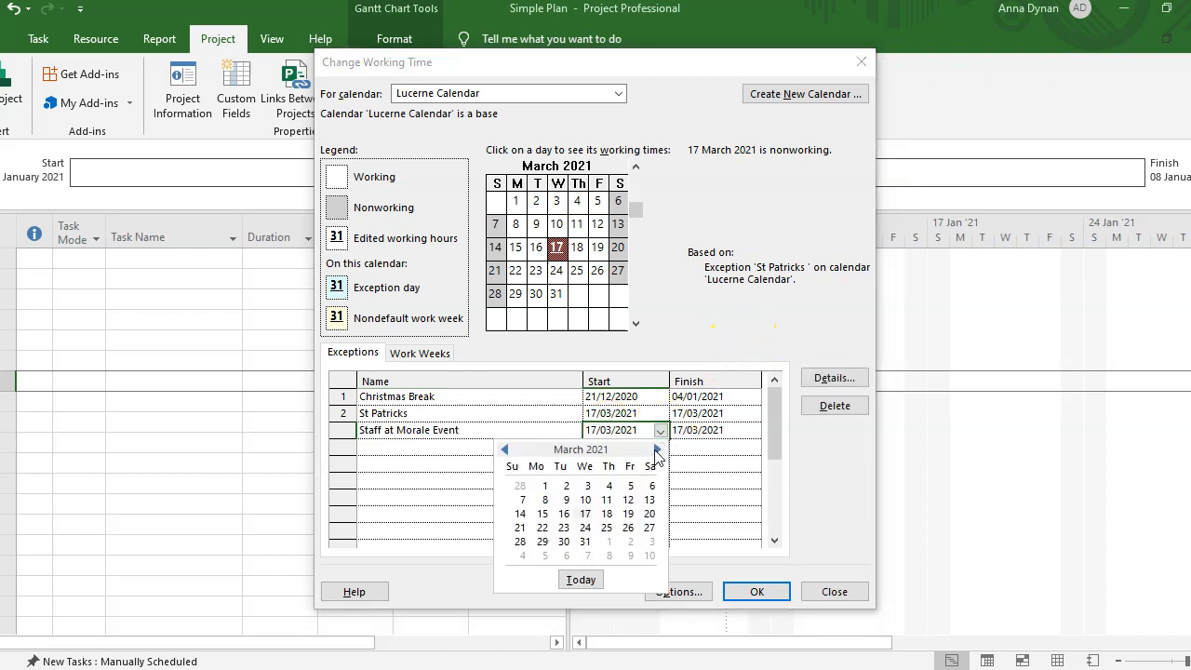
{"action": "double_click", "coordinate": [505, 451]}
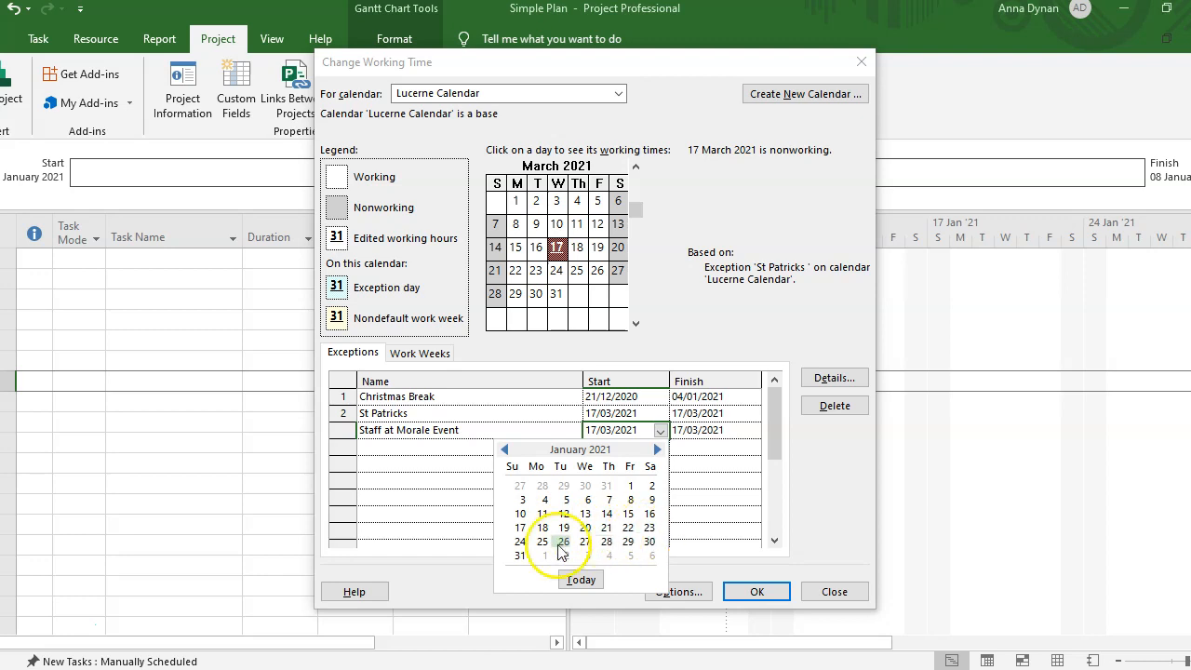
{"action": "left_click", "coordinate": [520, 541]}
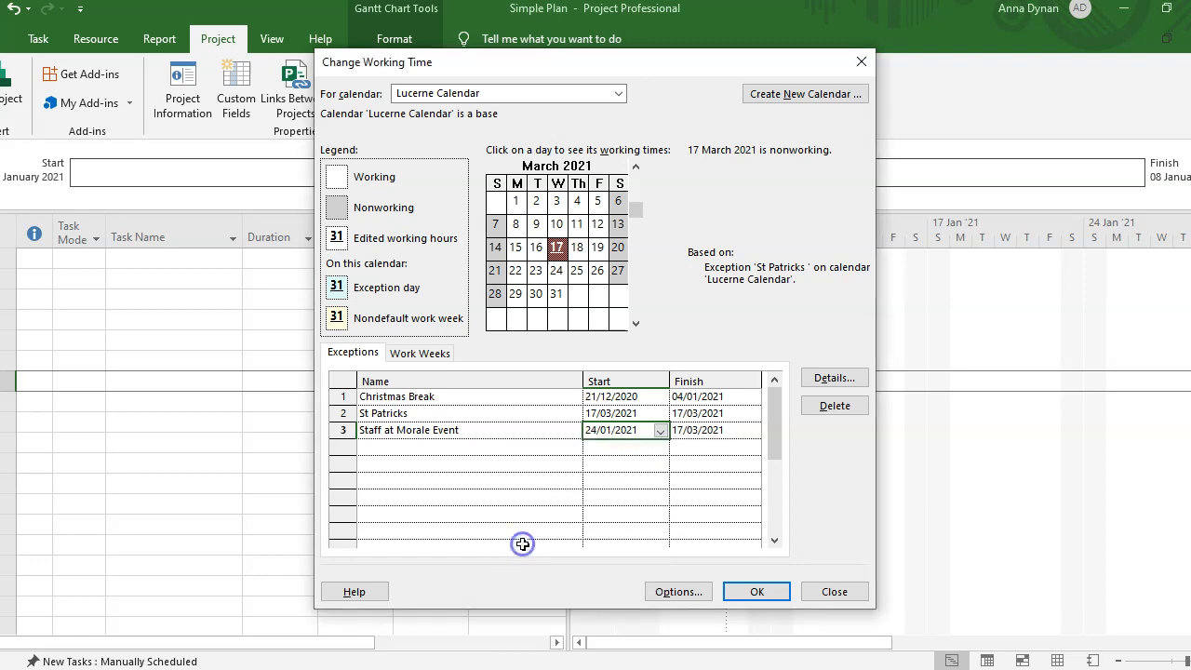
{"action": "left_click", "coordinate": [706, 430]}
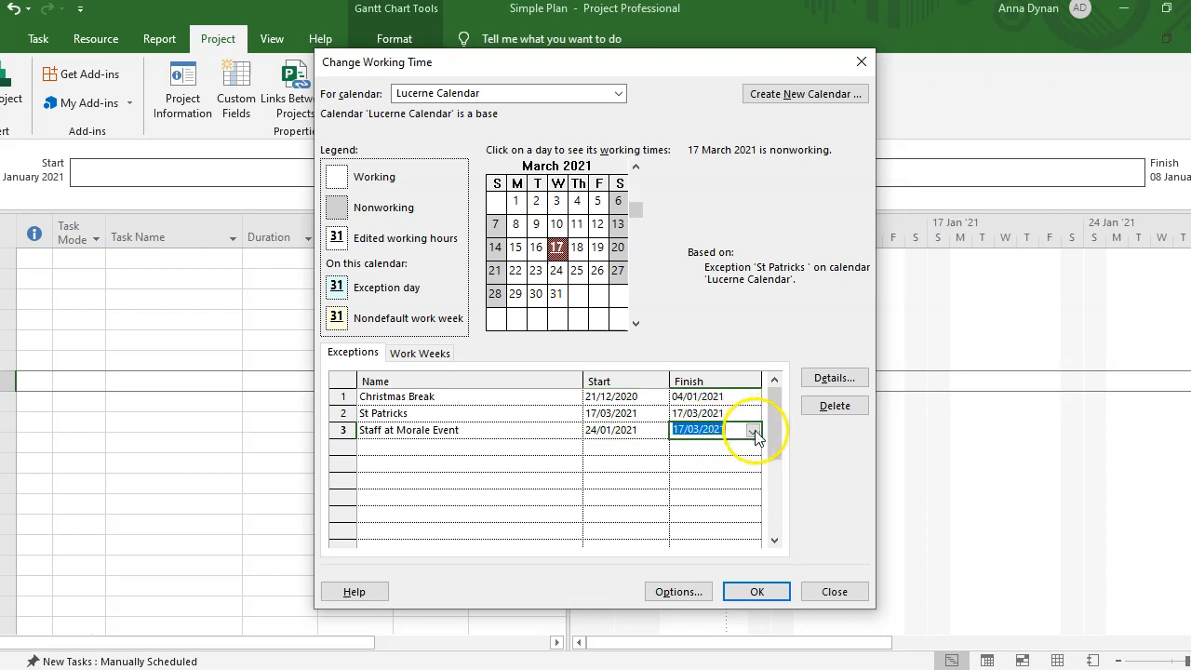
{"action": "left_click", "coordinate": [752, 431]}
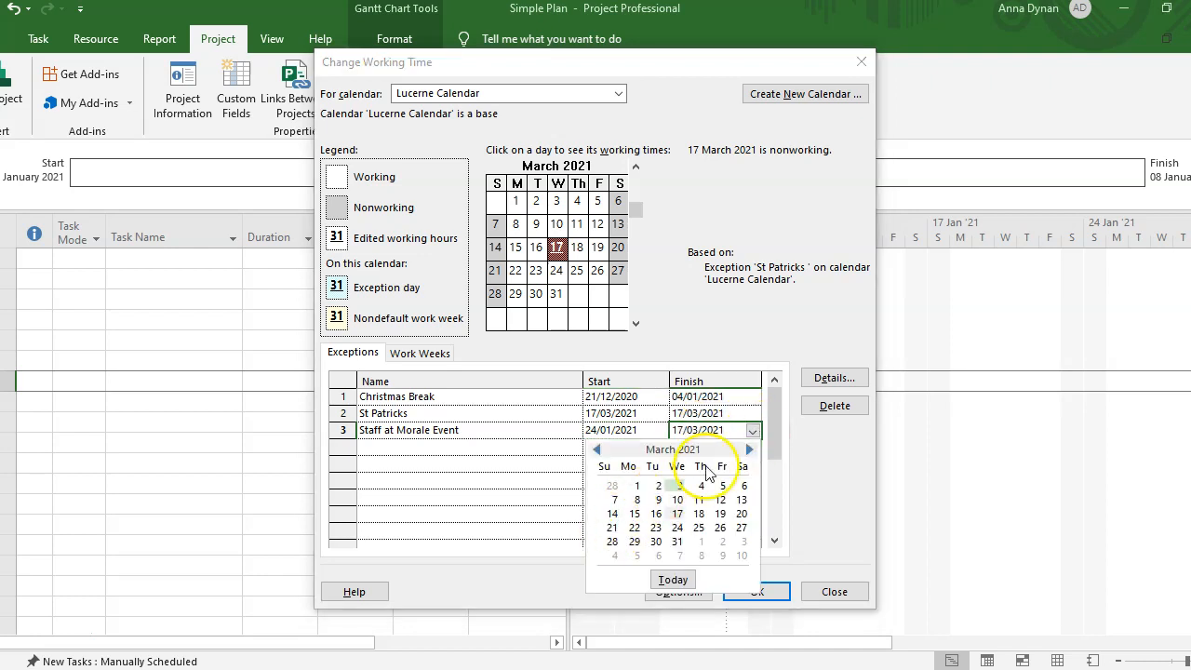
{"action": "left_click", "coordinate": [597, 449]}
{"action": "left_click", "coordinate": [598, 449]}
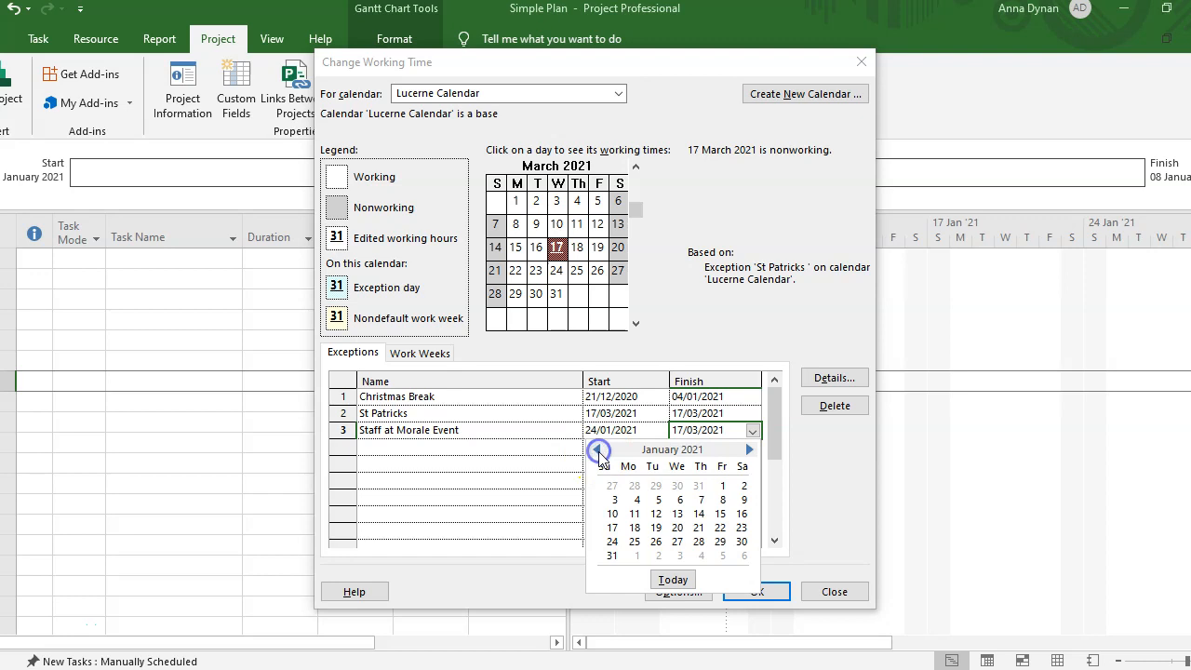
{"action": "left_click", "coordinate": [612, 541]}
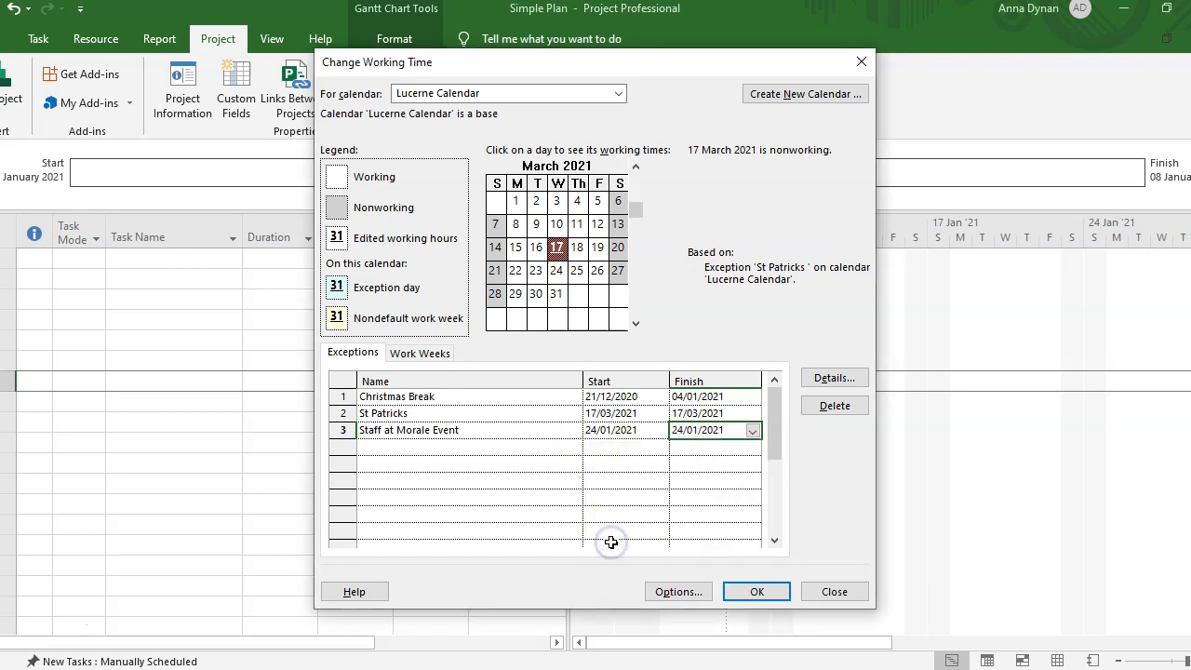
{"action": "left_click", "coordinate": [428, 447]}
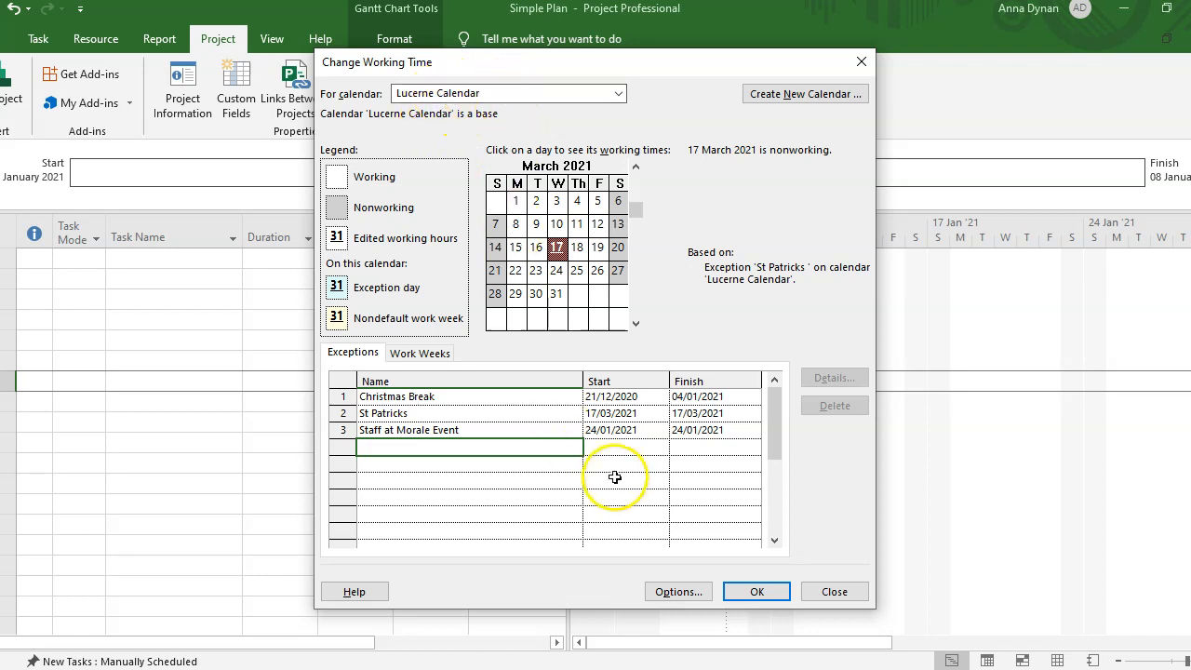
{"action": "left_click", "coordinate": [756, 591]}
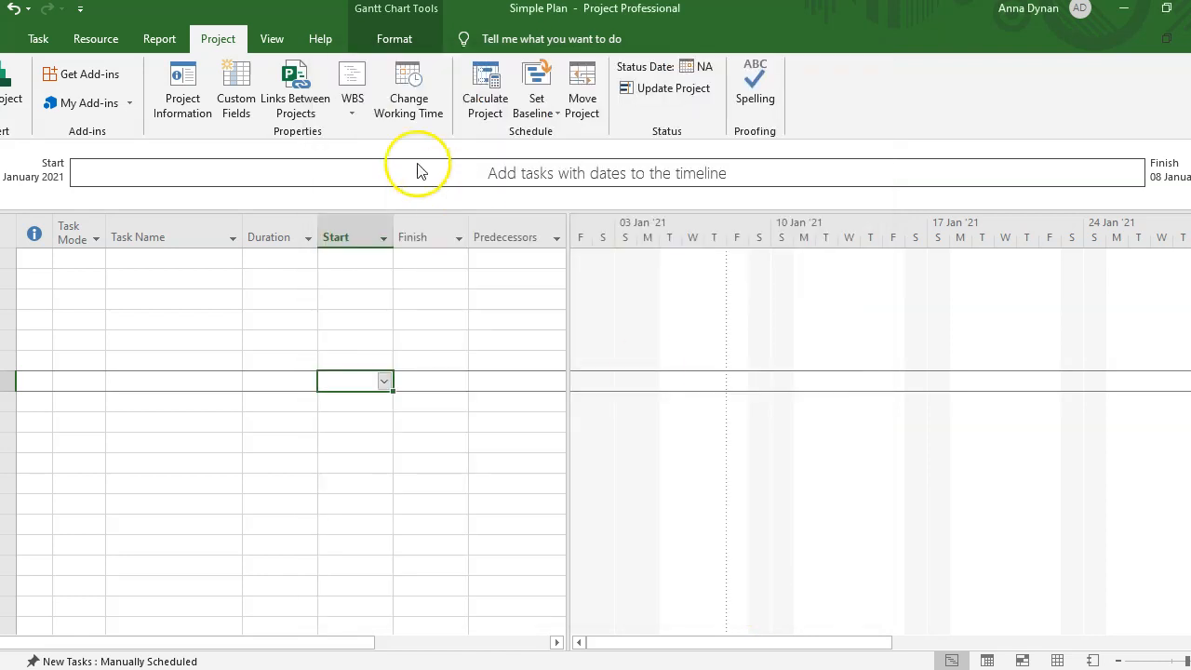
{"action": "left_click", "coordinate": [408, 88]}
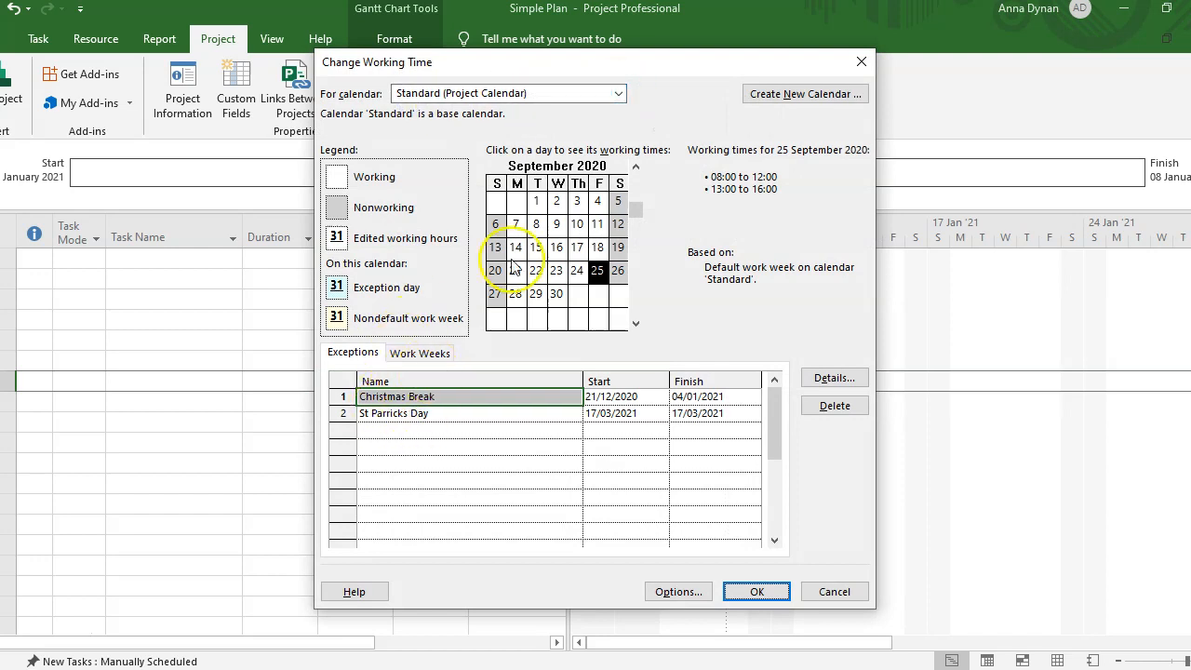
{"action": "left_click", "coordinate": [616, 93]}
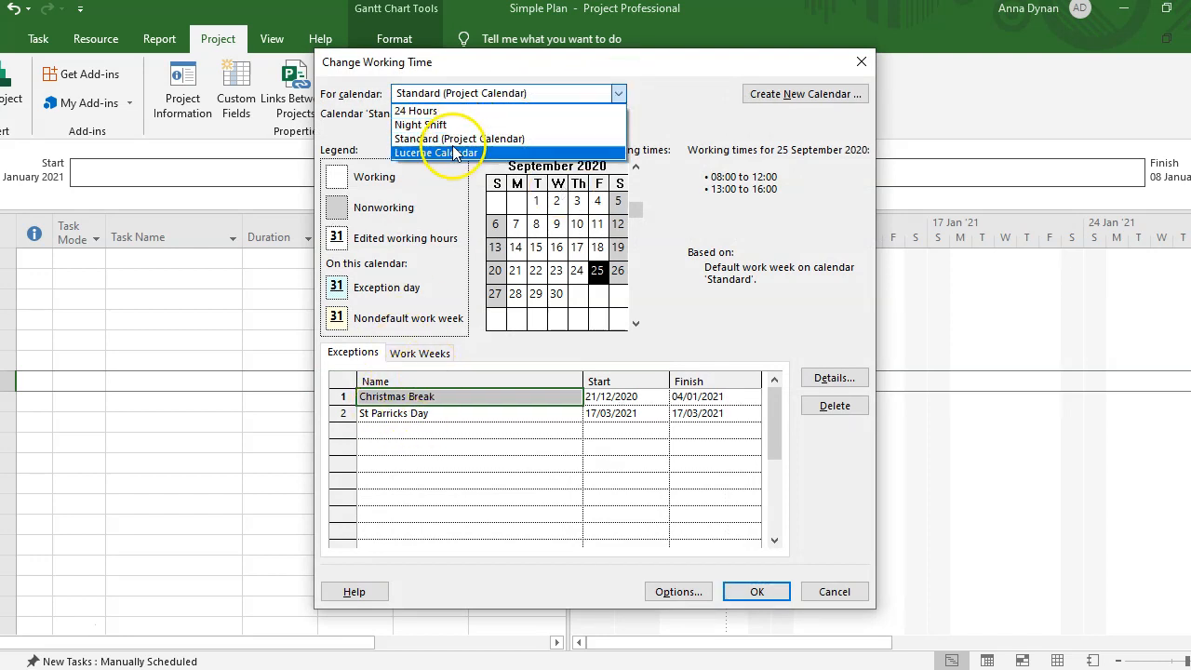
{"action": "left_click", "coordinate": [463, 153]}
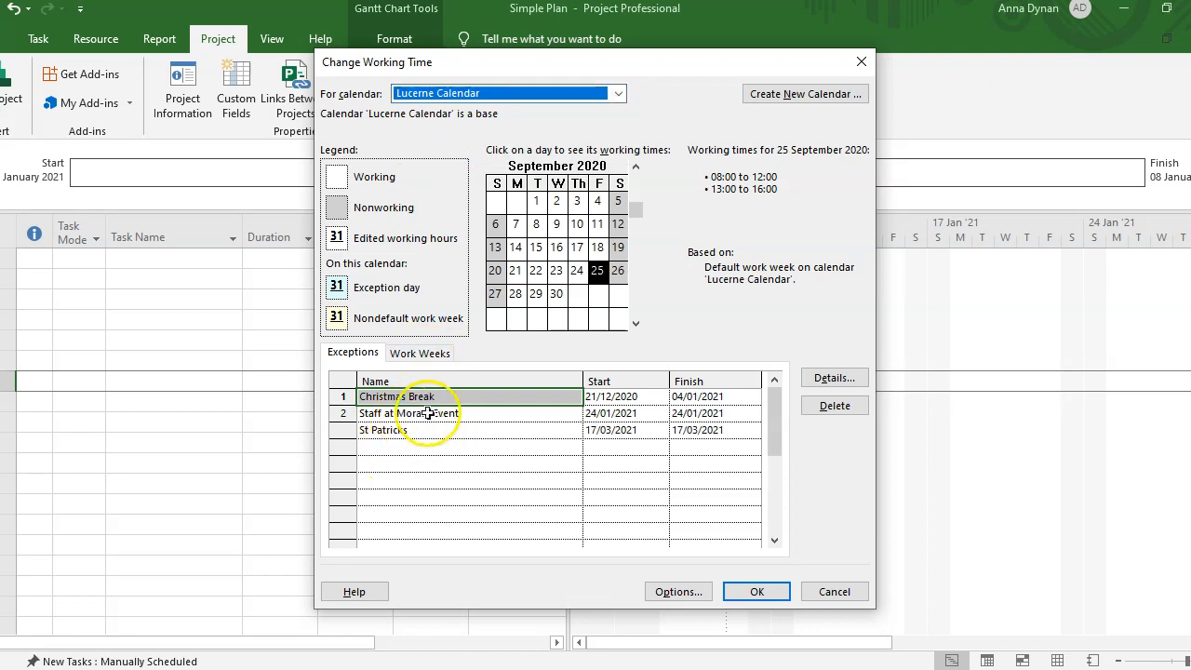
{"action": "left_click", "coordinate": [834, 591]}
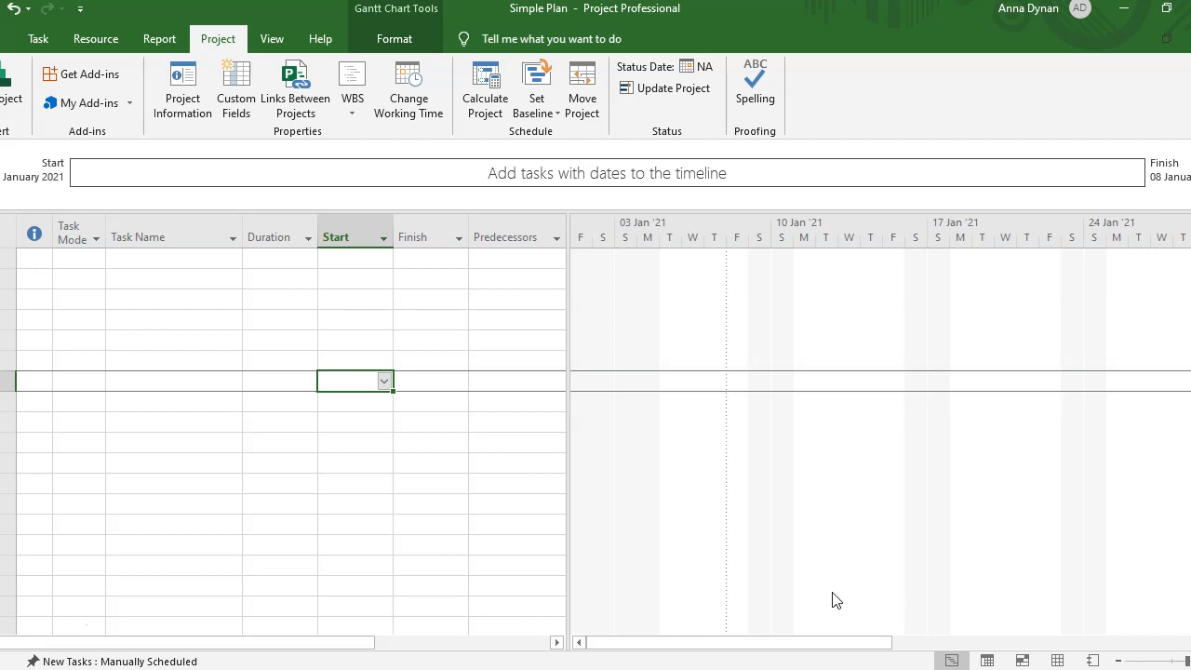
{"action": "left_click", "coordinate": [409, 103]}
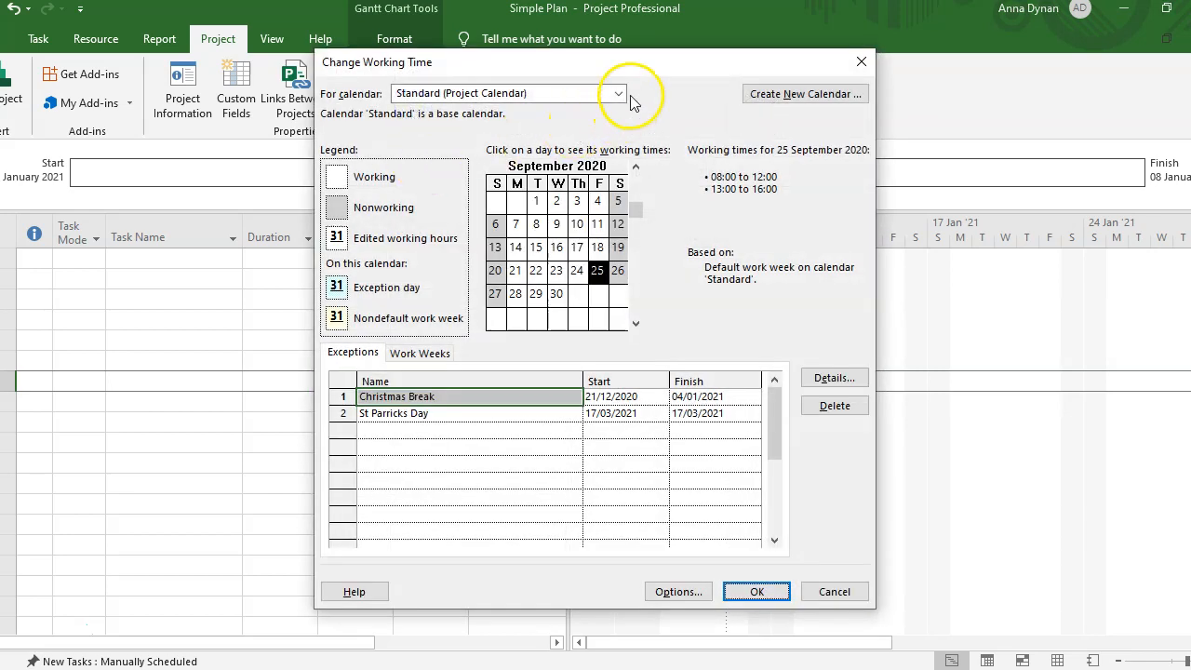
{"action": "left_click", "coordinate": [619, 94]}
{"action": "left_click", "coordinate": [461, 153]}
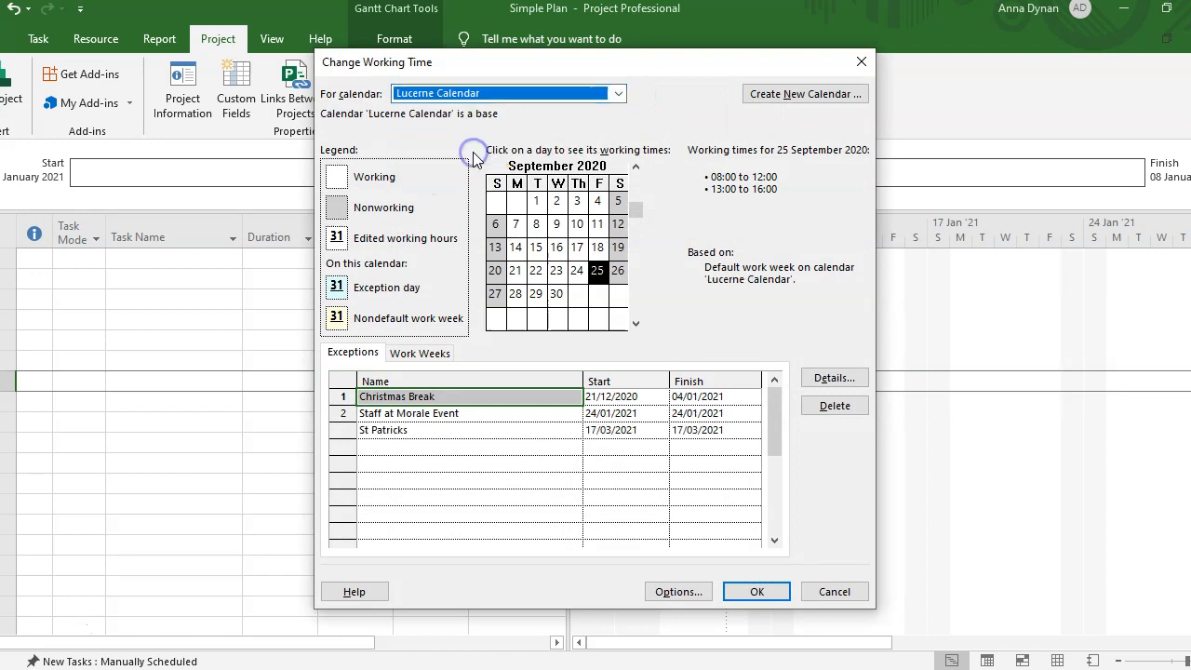
{"action": "left_click", "coordinate": [419, 415]}
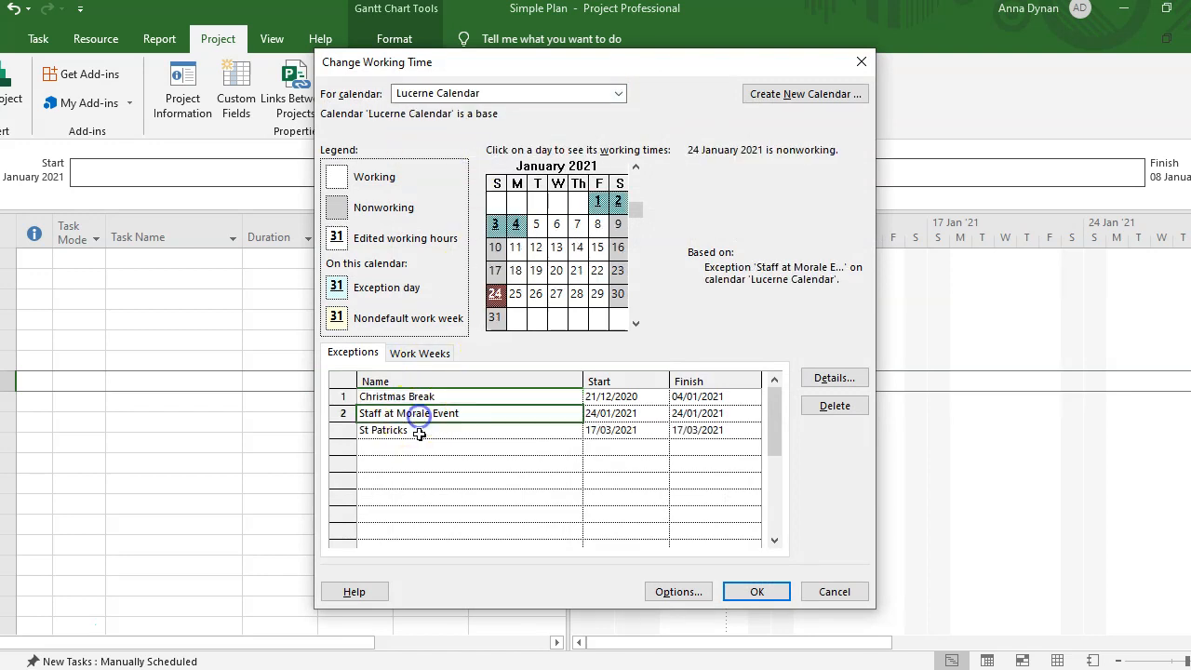
{"action": "left_click", "coordinate": [425, 429]}
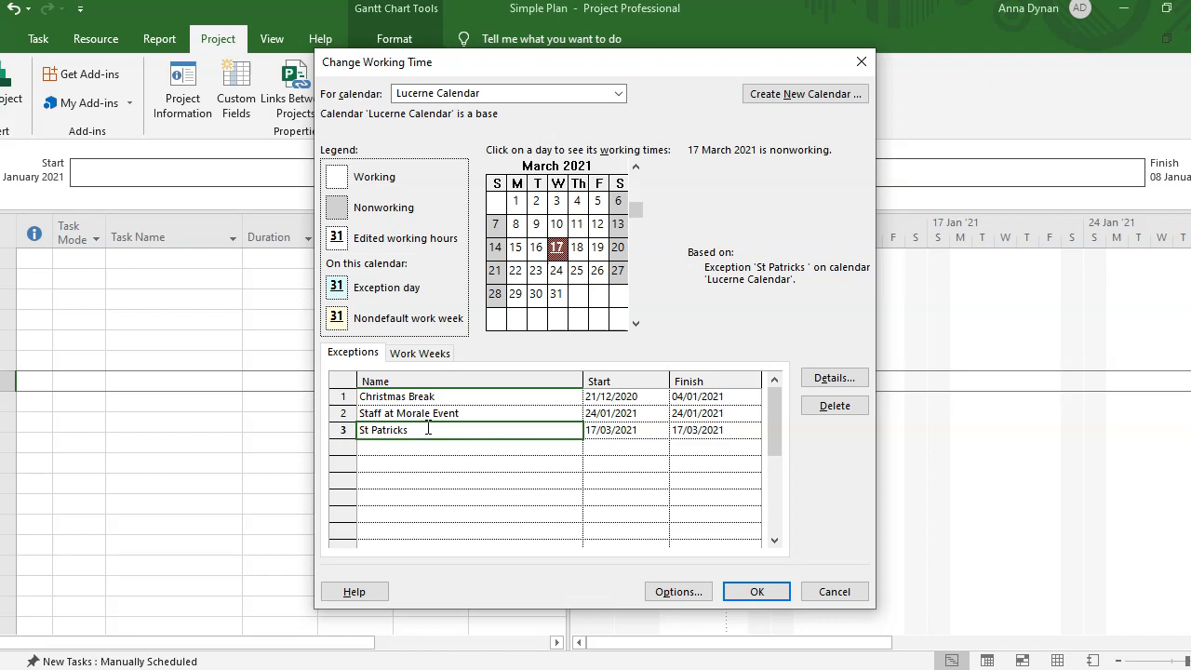
{"action": "left_click", "coordinate": [770, 596]}
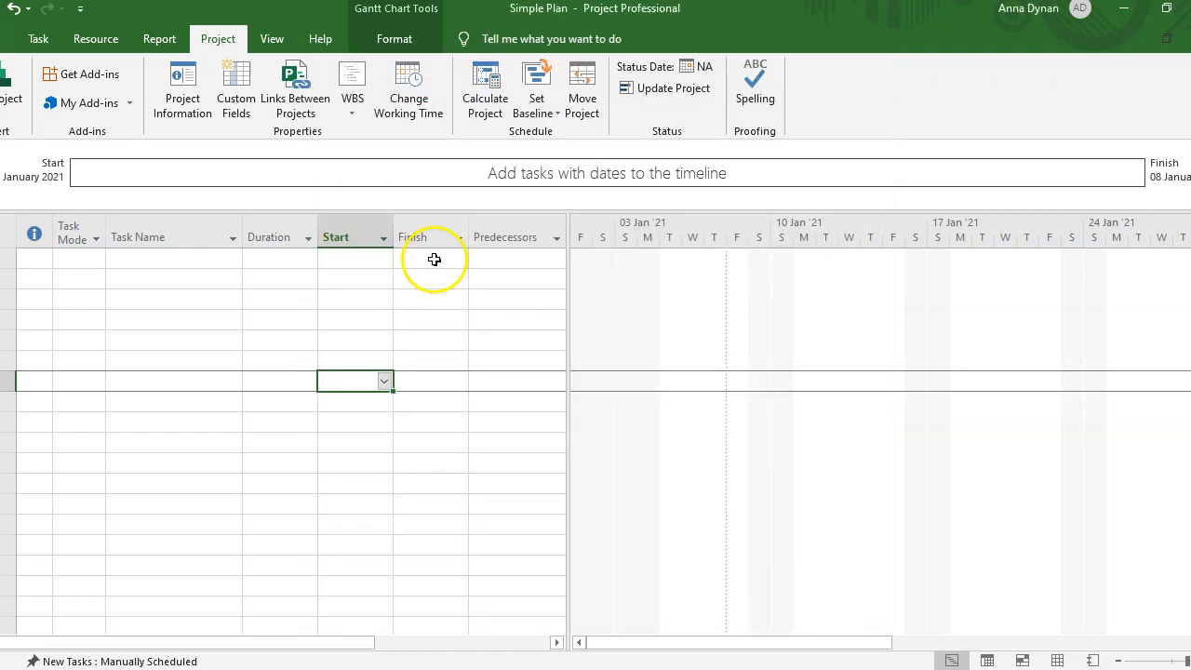
{"action": "left_click", "coordinate": [394, 93]}
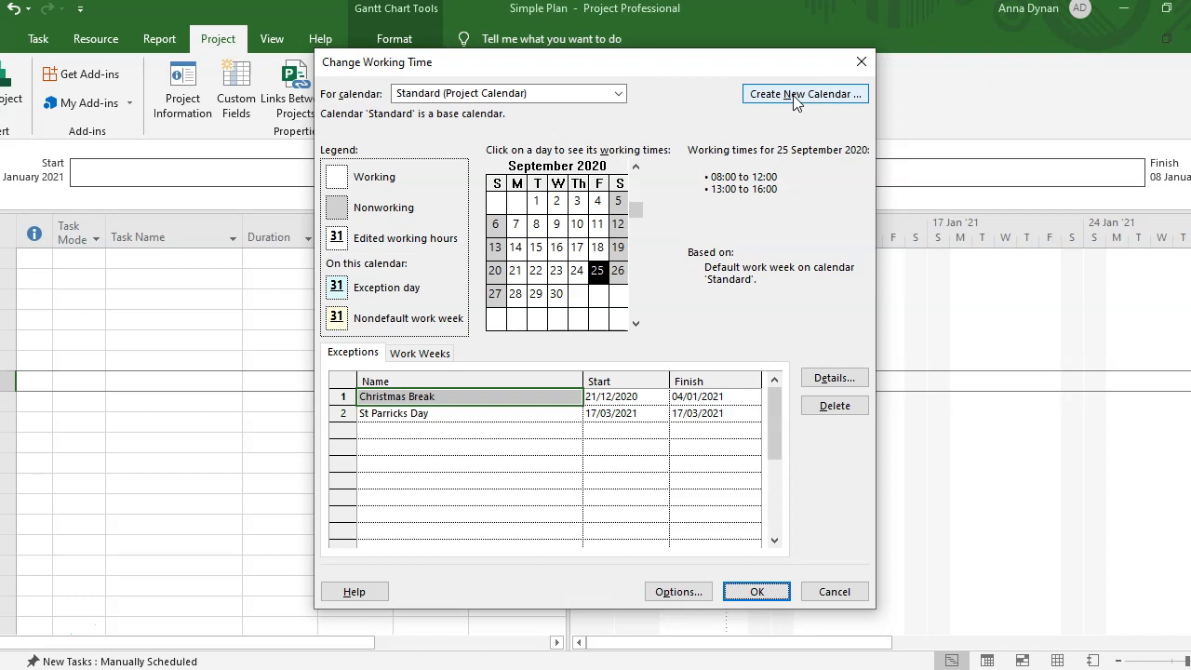
{"action": "left_click", "coordinate": [618, 93]}
{"action": "left_click", "coordinate": [473, 153]}
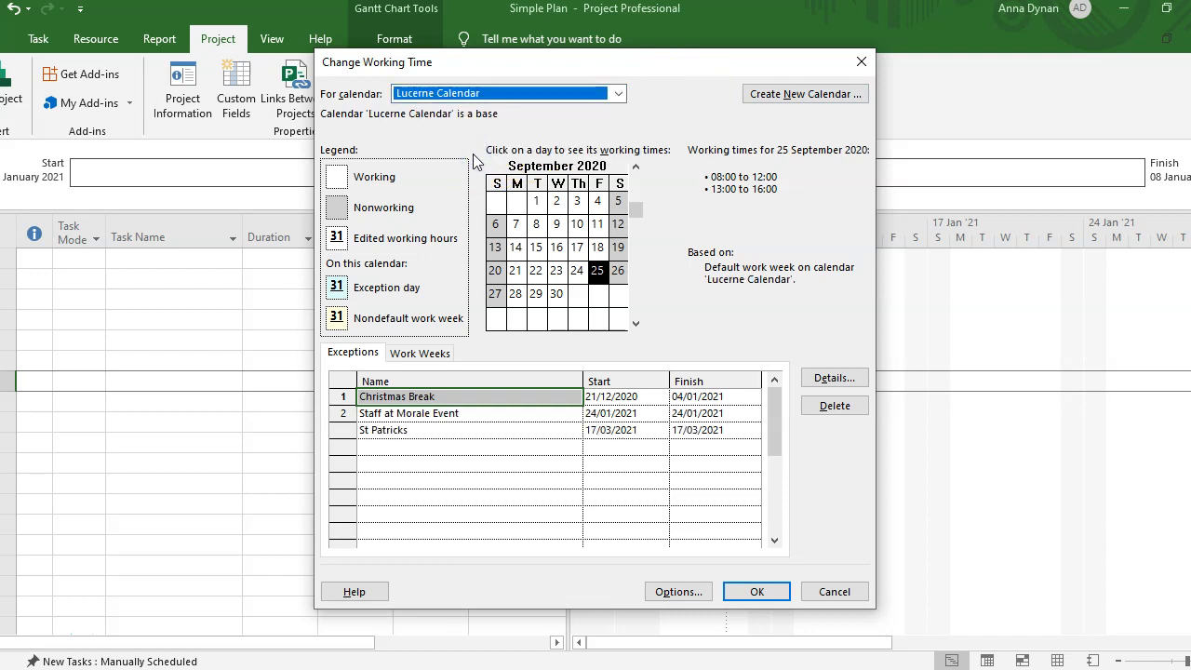
{"action": "left_click", "coordinate": [619, 93]}
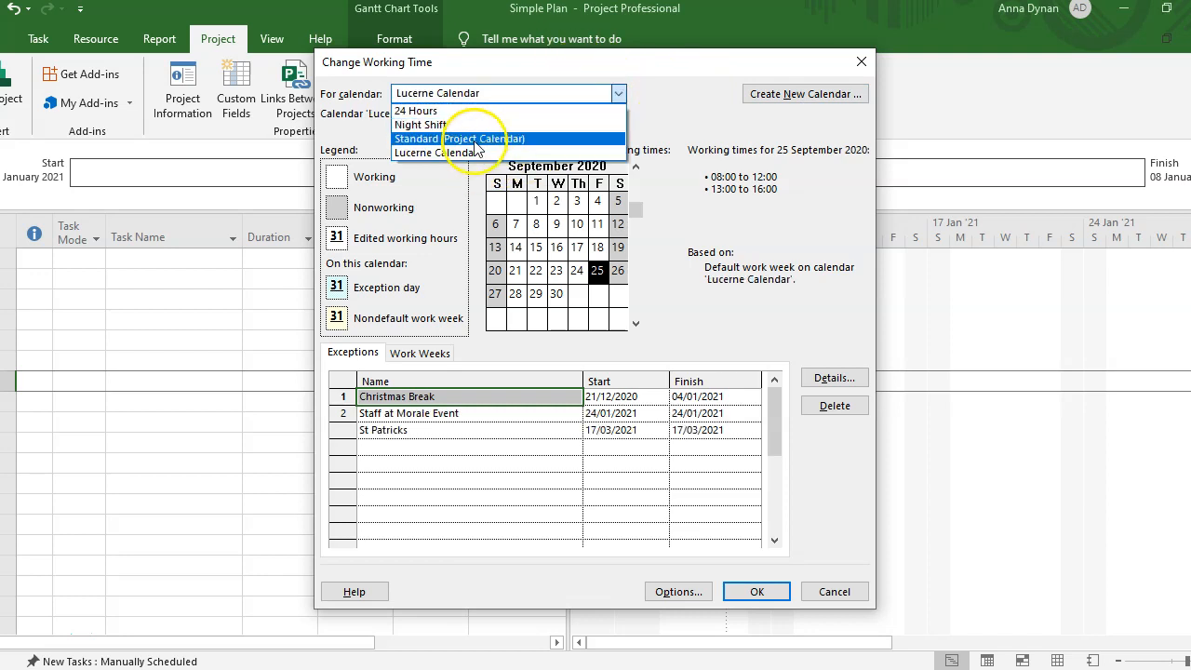
{"action": "left_click", "coordinate": [473, 138]}
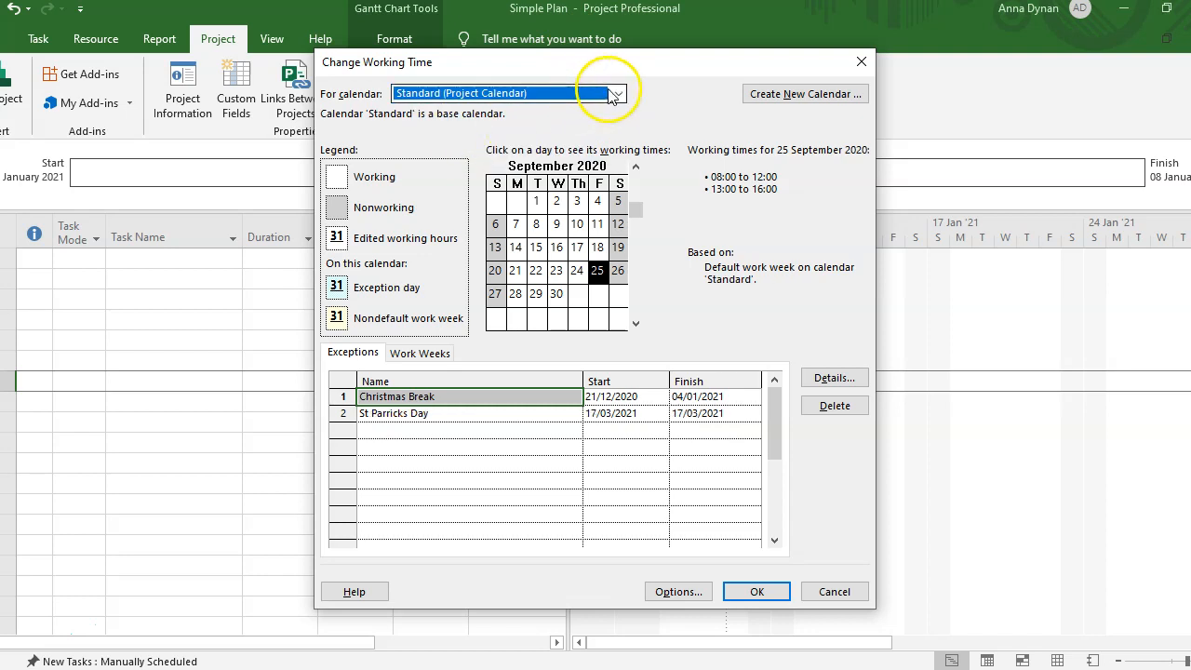
{"action": "left_click", "coordinate": [620, 95]}
{"action": "left_click", "coordinate": [507, 152]}
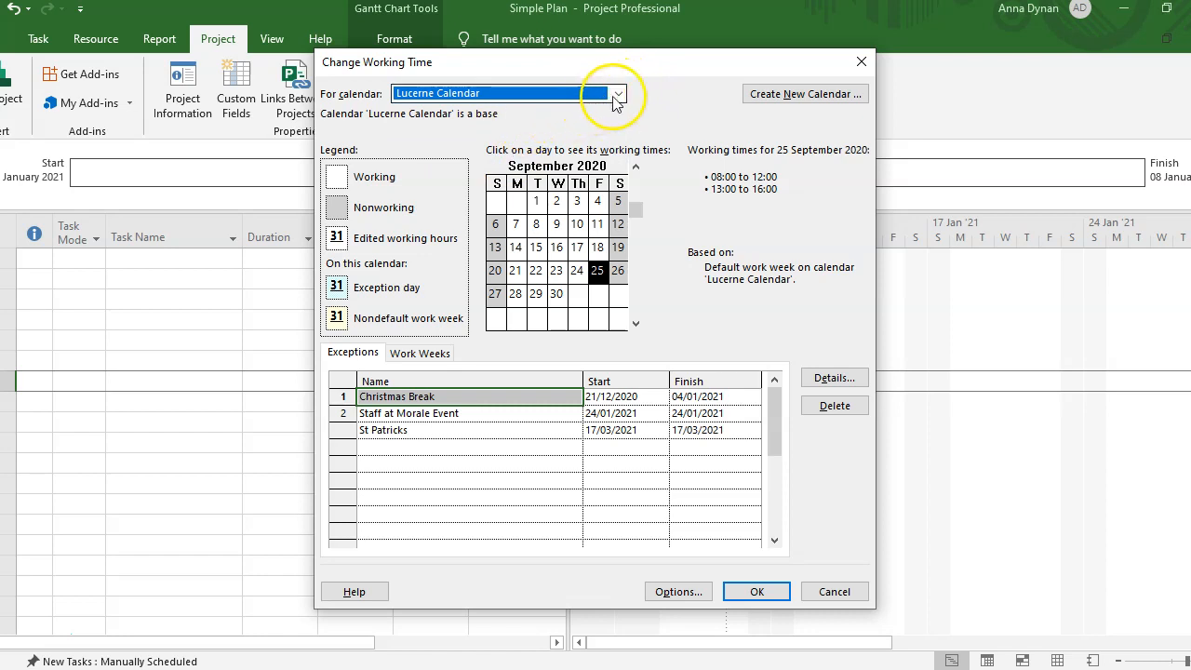
{"action": "left_click", "coordinate": [619, 94]}
{"action": "left_click", "coordinate": [469, 152]}
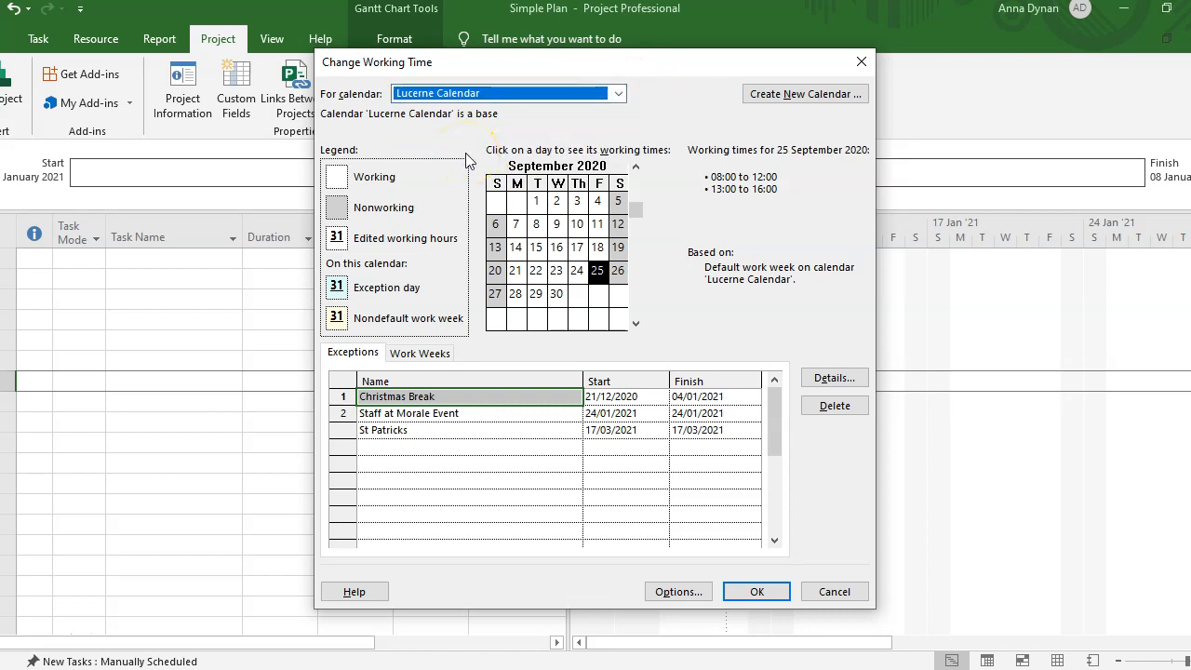
{"action": "left_click", "coordinate": [356, 358]}
- Add a new exception named 'Staff Meeting' in the empty row
{"action": "left_click", "coordinate": [391, 446]}
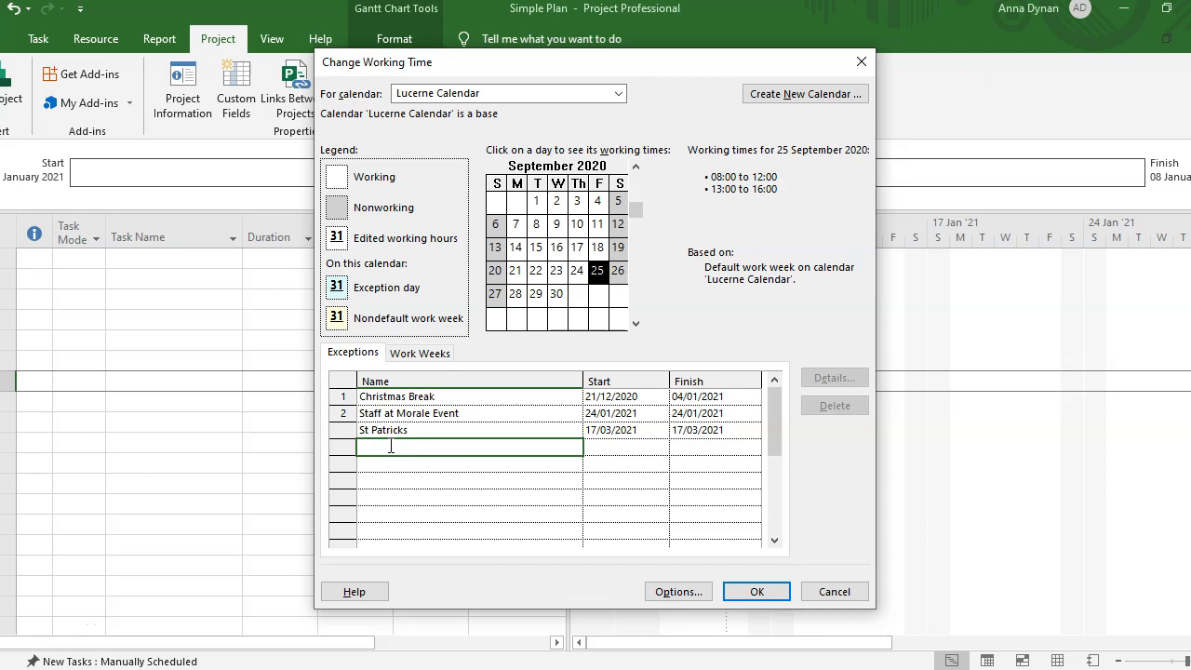
{"action": "type", "text": "Staff"}
{"action": "key", "text": "BackSpace"}
{"action": "key", "text": "BackSpace"}
{"action": "key", "text": "BackSpace"}
{"action": "type", "text": "a"}
{"action": "type", "text": "taff Mee"}
{"action": "type", "text": "ting"}
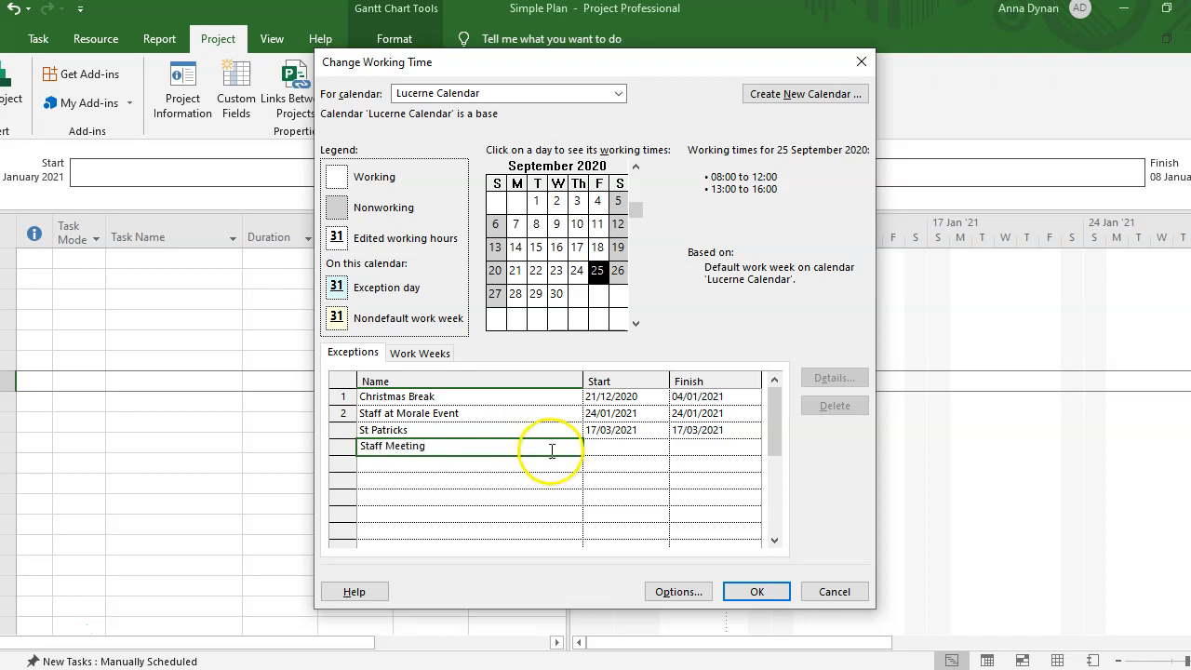
{"action": "left_click", "coordinate": [635, 447]}
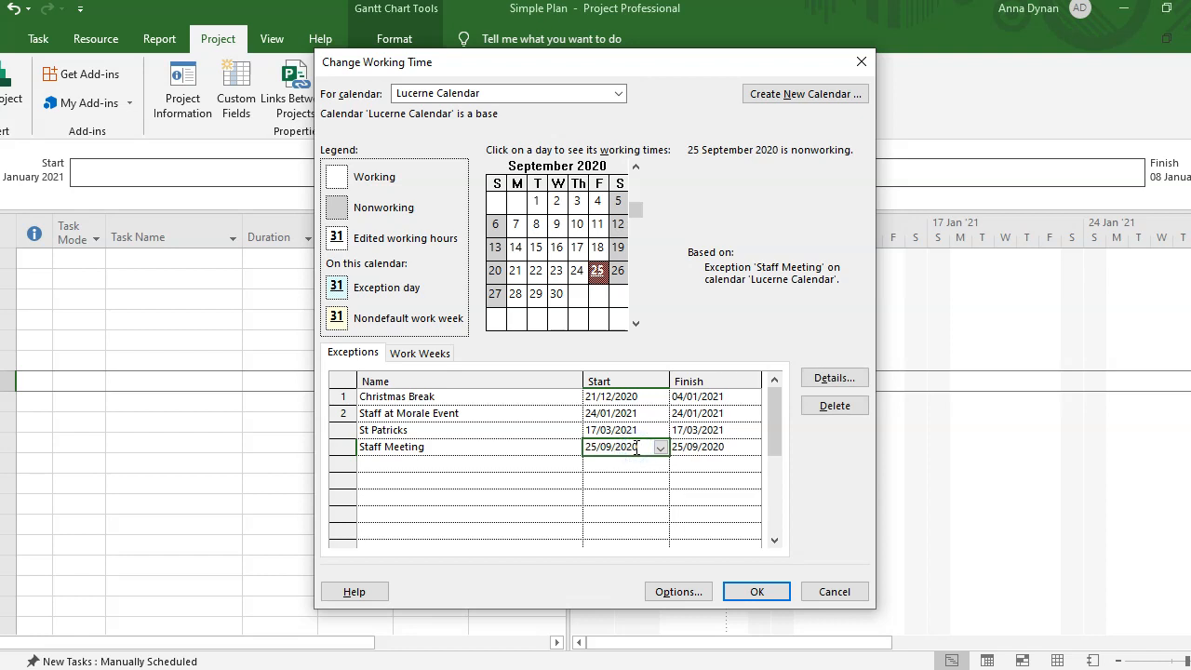
- Set the Staff Meeting start date to 11 January 2021
{"action": "left_click", "coordinate": [659, 447]}
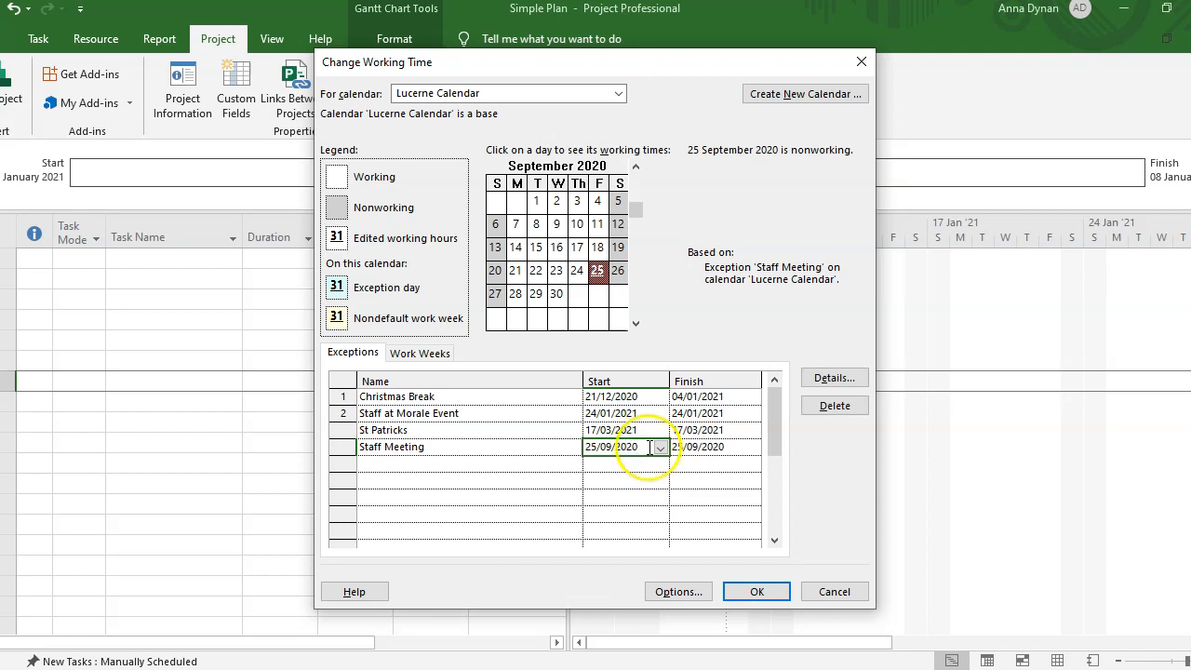
{"action": "left_click", "coordinate": [658, 467]}
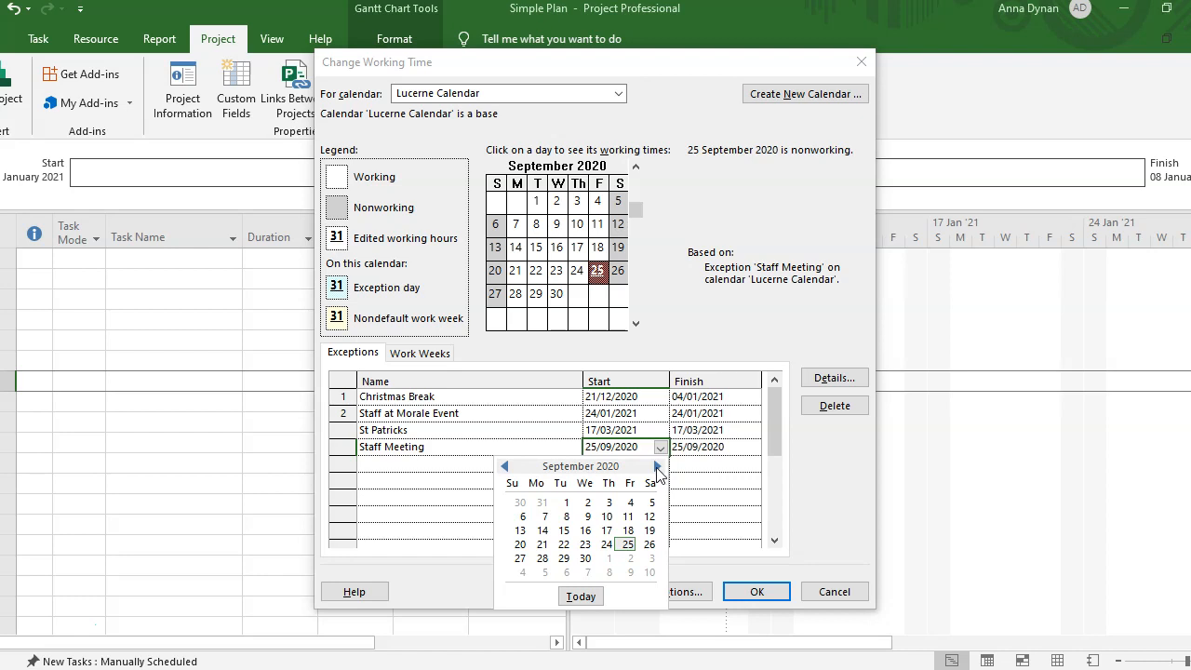
{"action": "left_click", "coordinate": [657, 466]}
{"action": "left_click", "coordinate": [657, 466]}
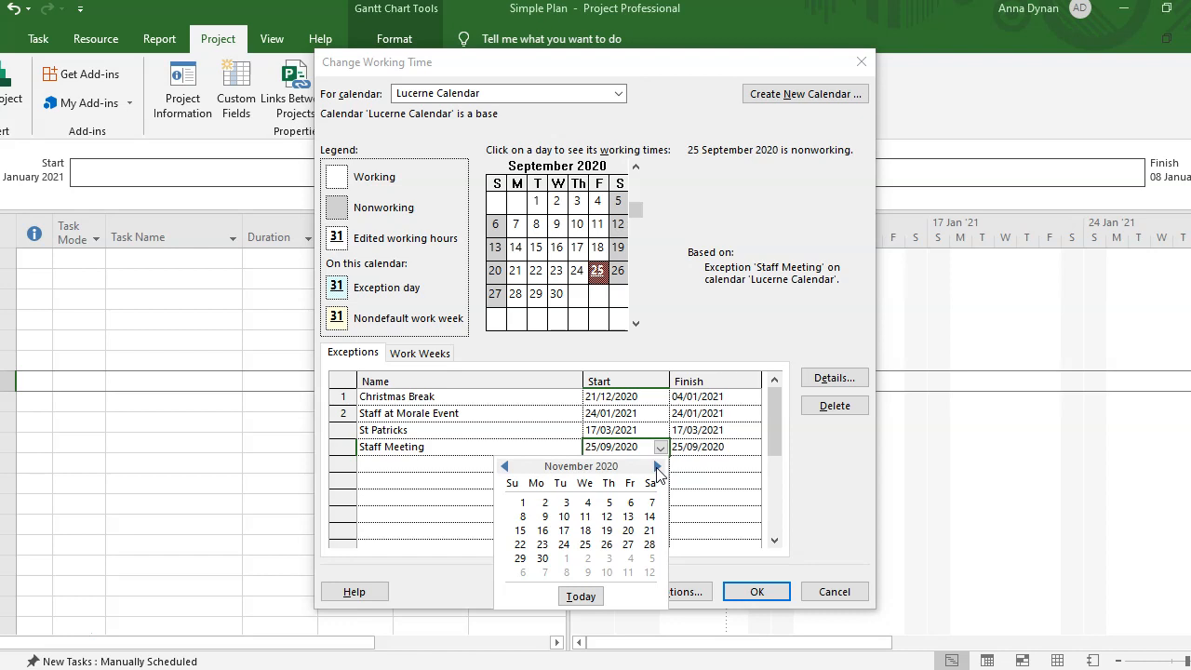
{"action": "left_click", "coordinate": [657, 466]}
{"action": "left_click", "coordinate": [656, 466]}
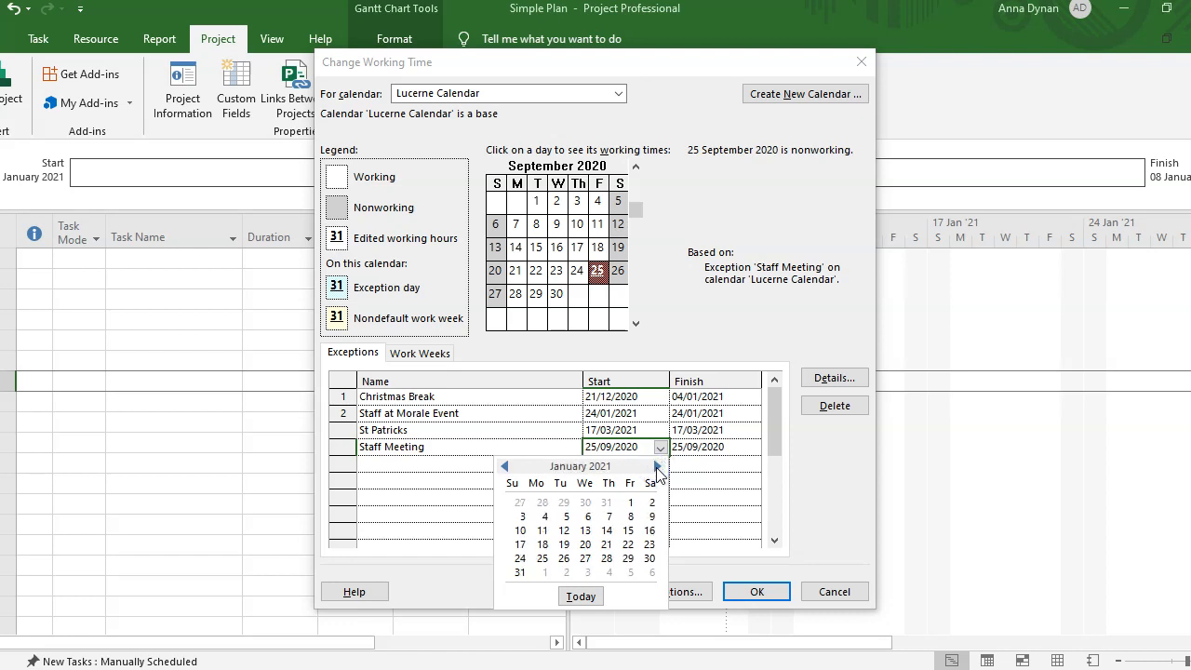
{"action": "left_click", "coordinate": [542, 532]}
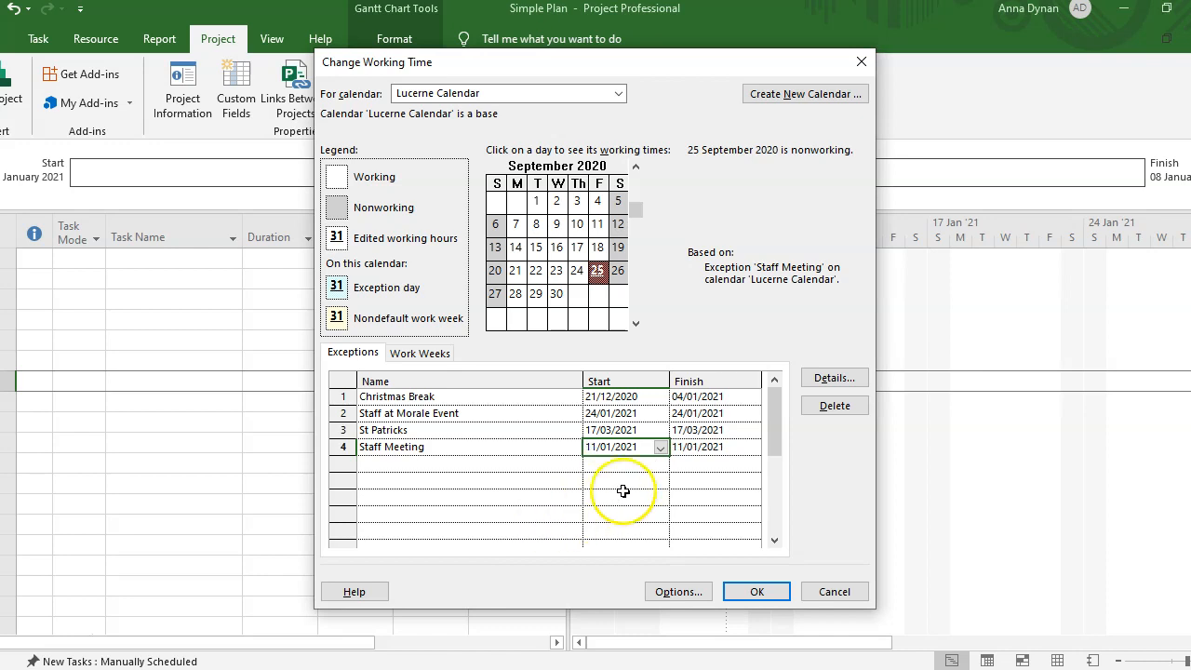
- Check Staff Meeting's start and finish dates and bring up its Details dialog
{"action": "left_click", "coordinate": [703, 446]}
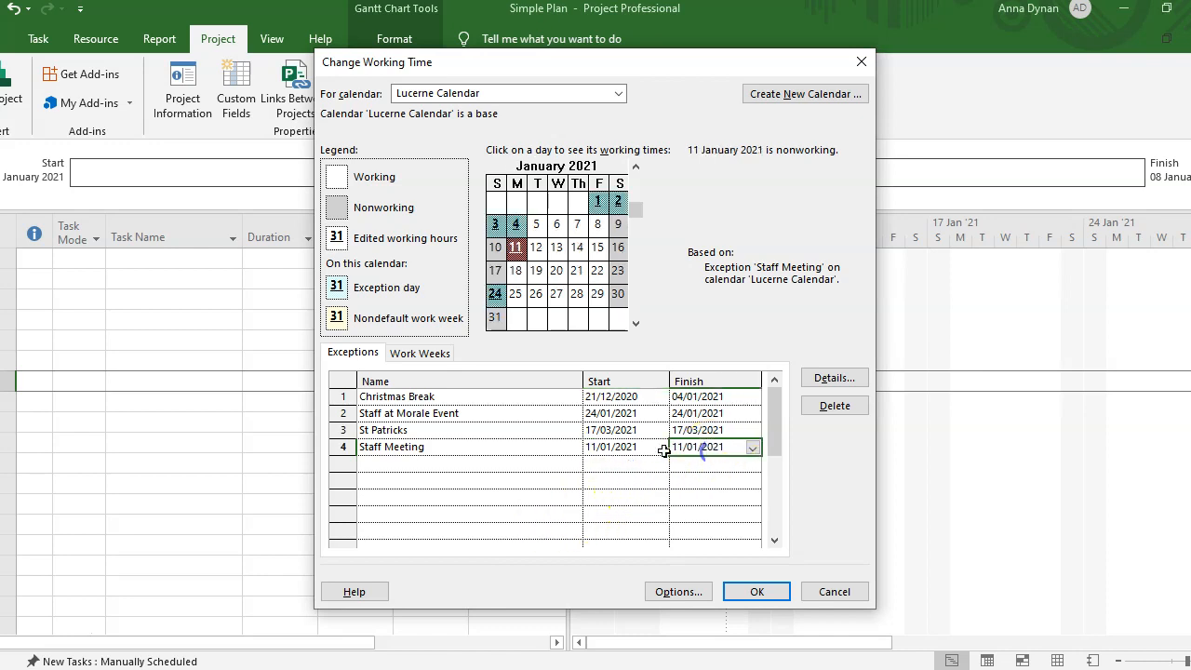
{"action": "left_click", "coordinate": [613, 447]}
{"action": "left_click", "coordinate": [700, 446]}
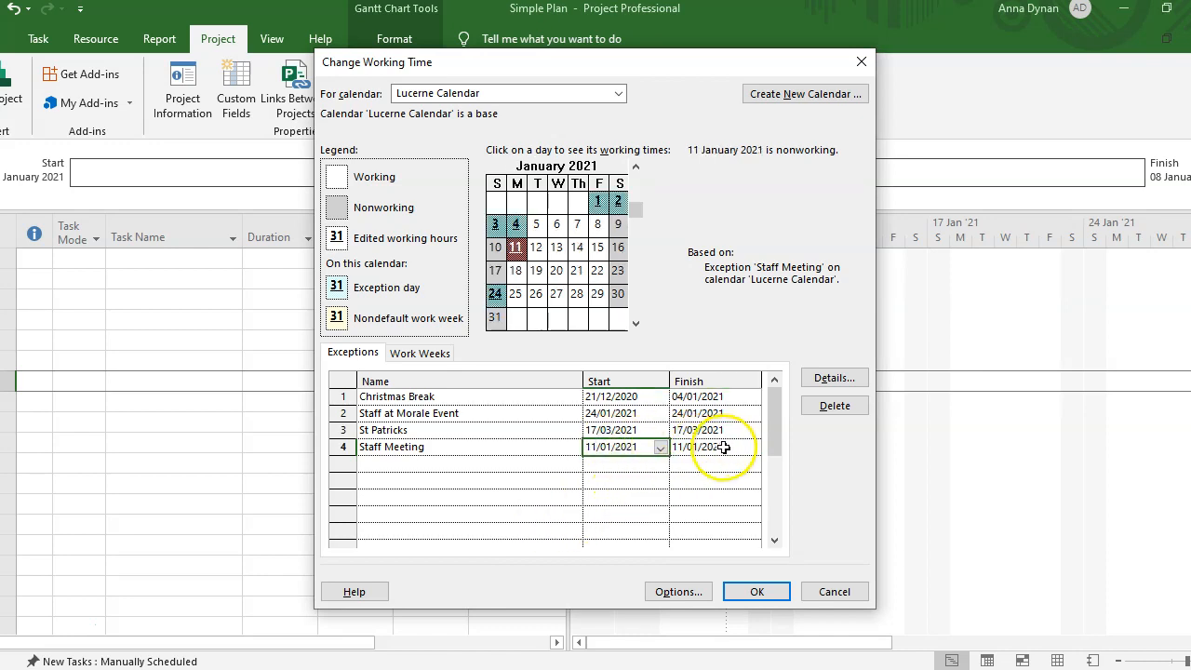
{"action": "left_click", "coordinate": [619, 446]}
{"action": "left_click", "coordinate": [700, 447]}
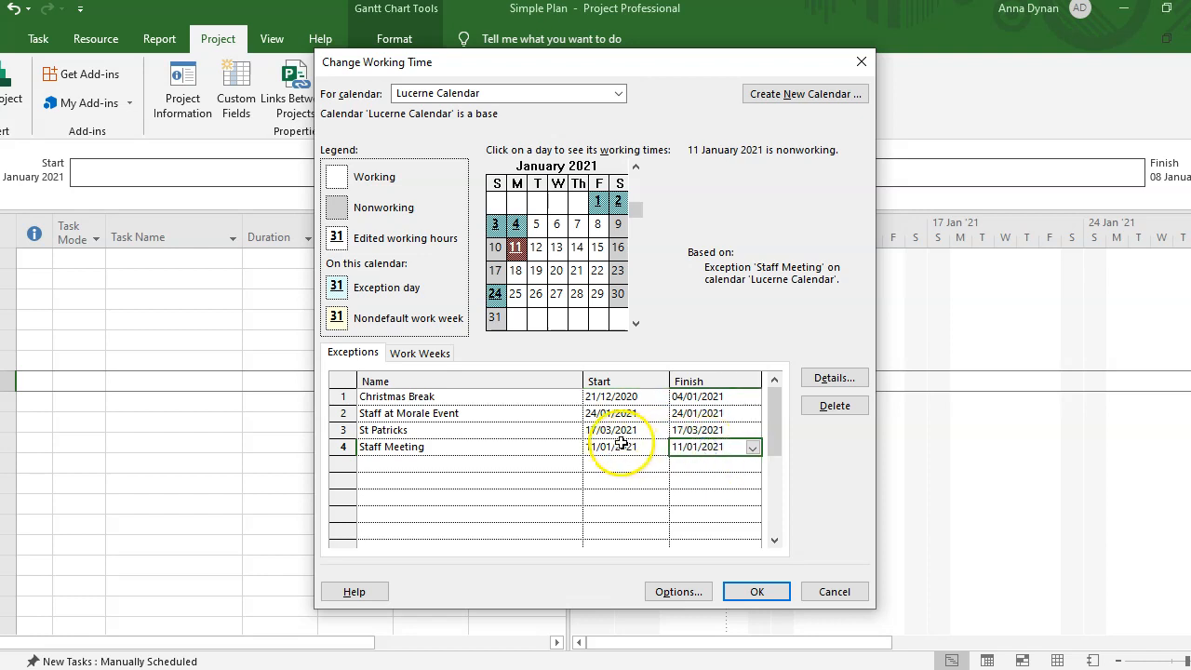
{"action": "left_click", "coordinate": [505, 446]}
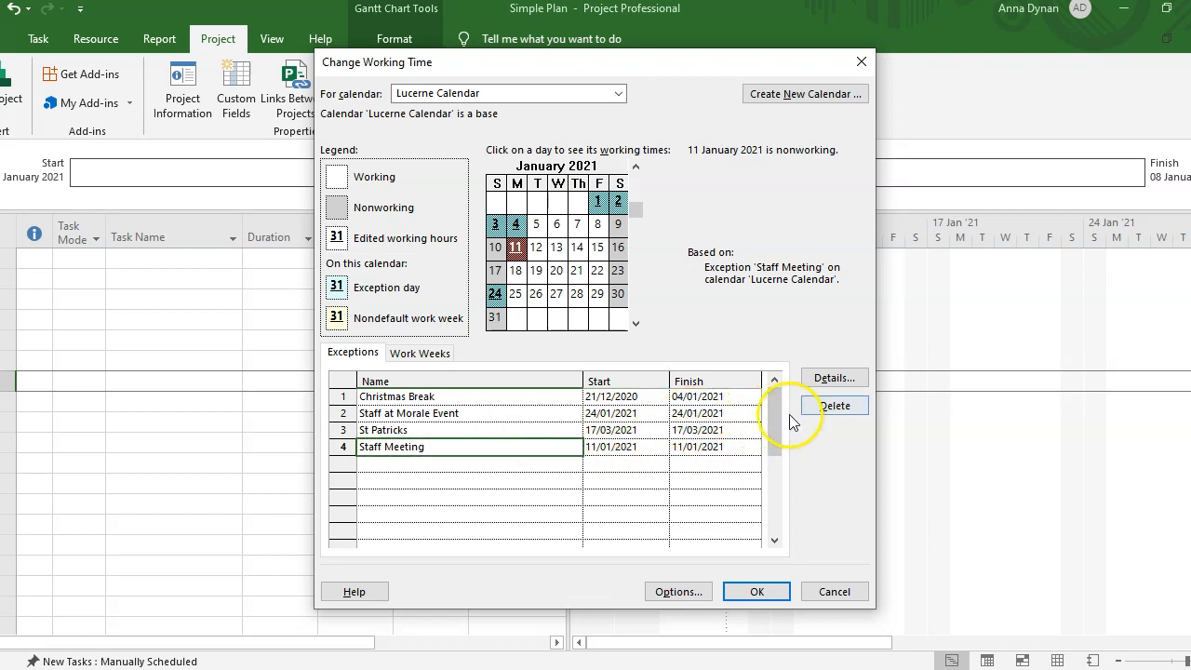
{"action": "left_click", "coordinate": [840, 379]}
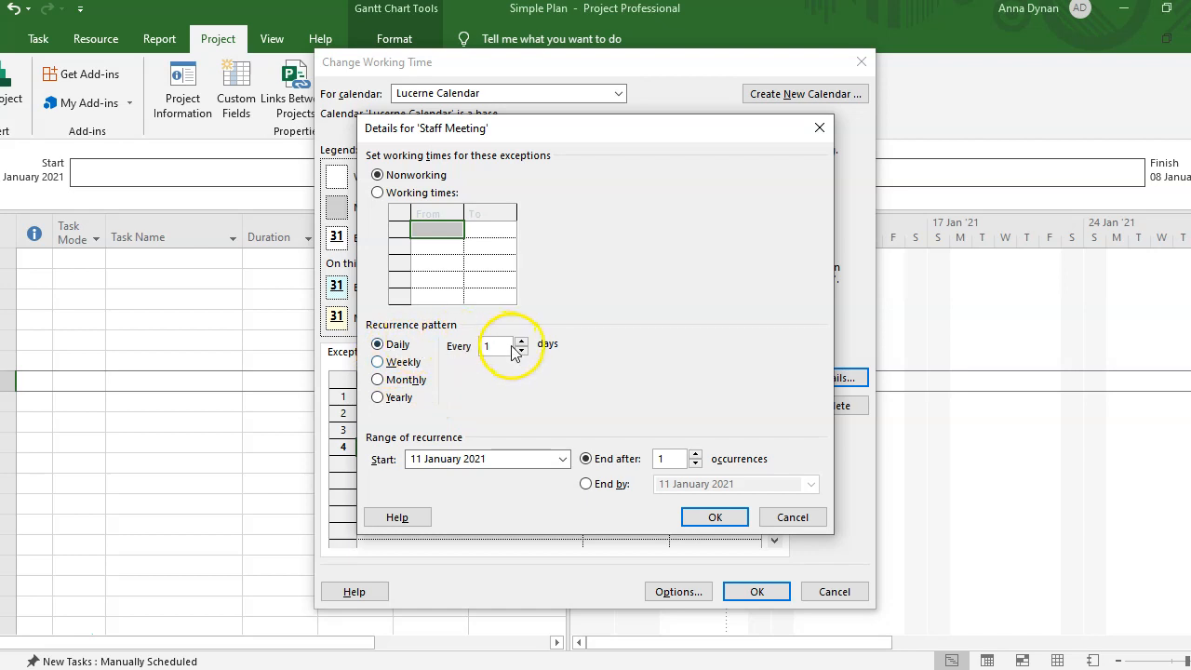
- Try a weekly Monday recurrence for Staff Meeting with 12 occurrences
{"action": "left_click", "coordinate": [378, 363]}
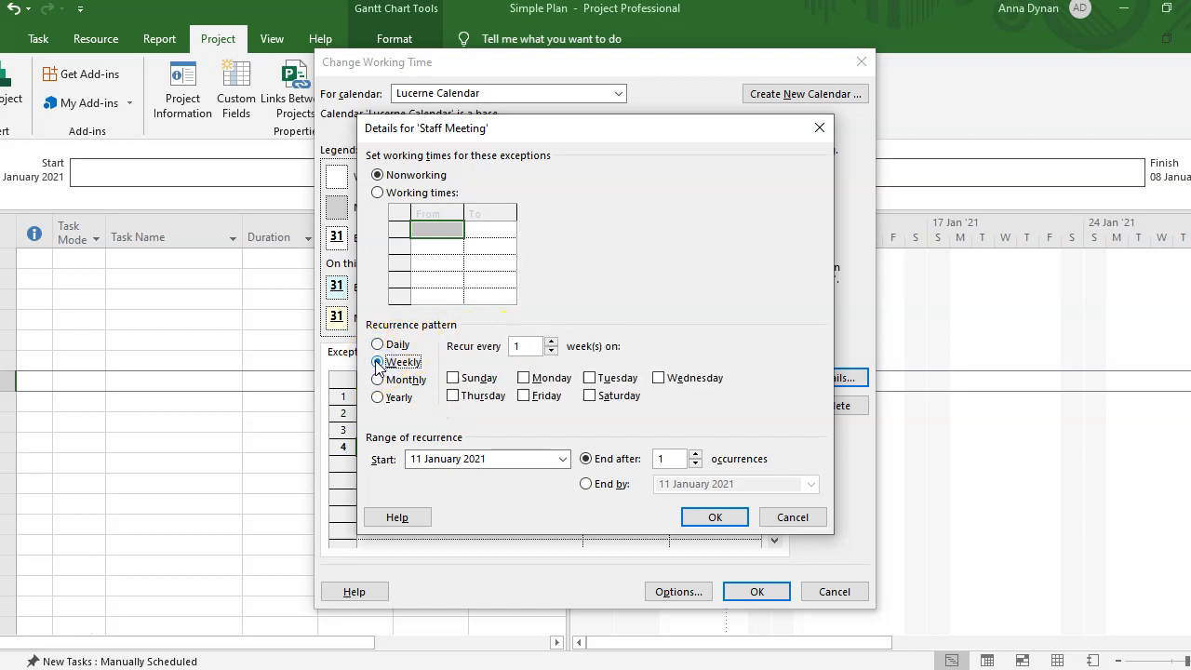
{"action": "left_click", "coordinate": [524, 379]}
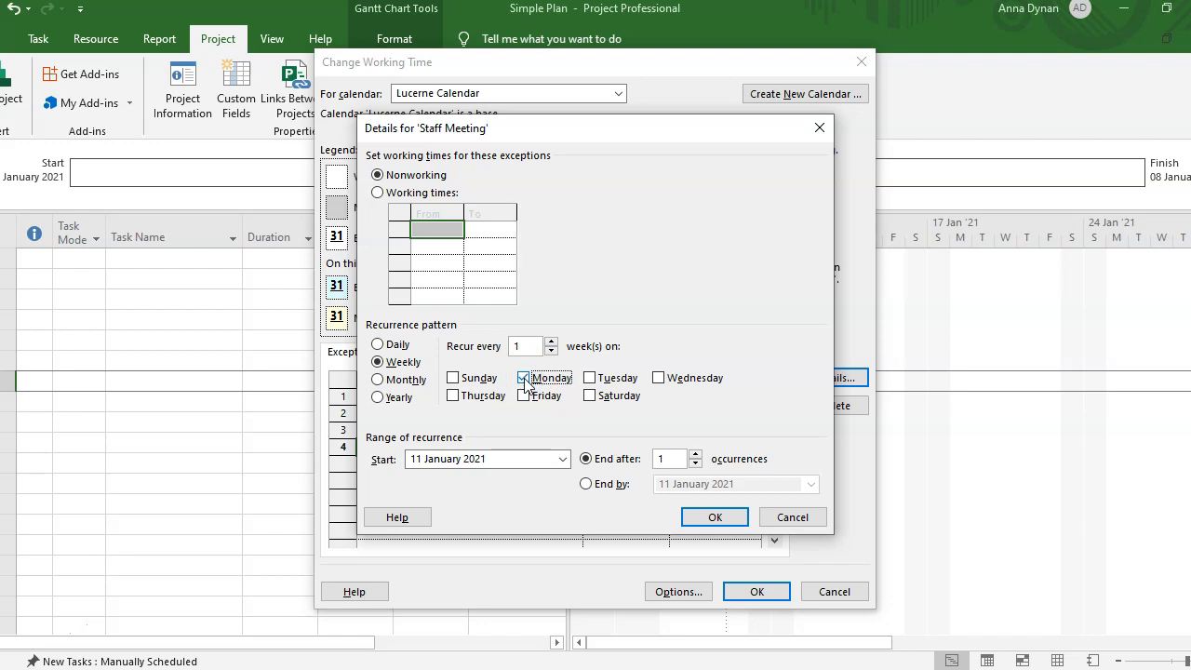
{"action": "left_click", "coordinate": [696, 455]}
{"action": "left_click", "coordinate": [696, 455]}
{"action": "left_click", "coordinate": [696, 454]}
{"action": "left_click", "coordinate": [696, 455]}
{"action": "left_click", "coordinate": [695, 455]}
{"action": "left_click", "coordinate": [696, 455]}
{"action": "left_click", "coordinate": [696, 455]}
{"action": "left_click", "coordinate": [696, 454]}
{"action": "left_click", "coordinate": [696, 455]}
{"action": "left_click", "coordinate": [696, 455]}
{"action": "left_click", "coordinate": [696, 455]}
{"action": "left_click", "coordinate": [695, 455]}
{"action": "left_click", "coordinate": [695, 455]}
{"action": "left_click", "coordinate": [696, 455]}
{"action": "left_click", "coordinate": [696, 455]}
{"action": "left_click", "coordinate": [696, 455]}
{"action": "left_click", "coordinate": [696, 455]}
{"action": "left_click", "coordinate": [696, 455]}
{"action": "left_click", "coordinate": [696, 455]}
{"action": "left_click", "coordinate": [696, 455]}
{"action": "left_click", "coordinate": [696, 455]}
{"action": "left_click", "coordinate": [696, 455]}
{"action": "left_click", "coordinate": [696, 455]}
{"action": "left_click", "coordinate": [696, 455]}
{"action": "left_click", "coordinate": [696, 455]}
{"action": "left_click", "coordinate": [696, 455]}
{"action": "left_click", "coordinate": [696, 455]}
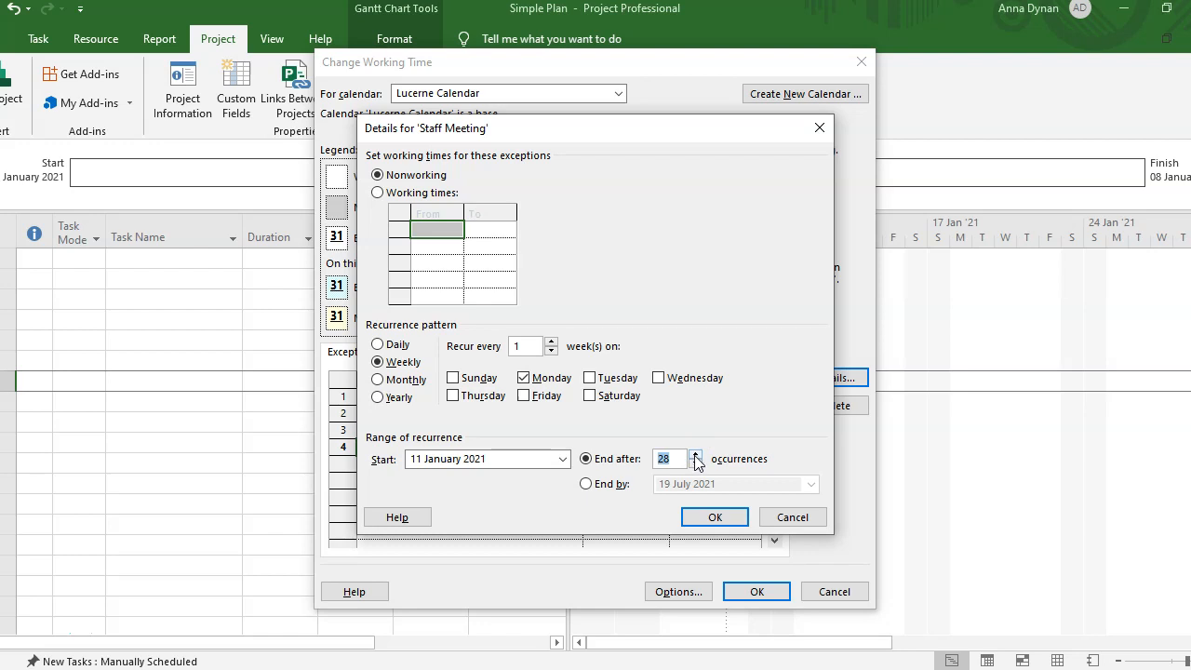
{"action": "left_click", "coordinate": [696, 455]}
{"action": "left_click", "coordinate": [696, 455]}
{"action": "left_click", "coordinate": [696, 464]}
{"action": "left_click", "coordinate": [696, 464]}
{"action": "left_click", "coordinate": [695, 463]}
{"action": "left_click", "coordinate": [655, 459]}
{"action": "type", "text": "12"}
- Switch the range to an End by date, then cancel the trial recurrence and reopen Details
{"action": "left_click", "coordinate": [585, 484]}
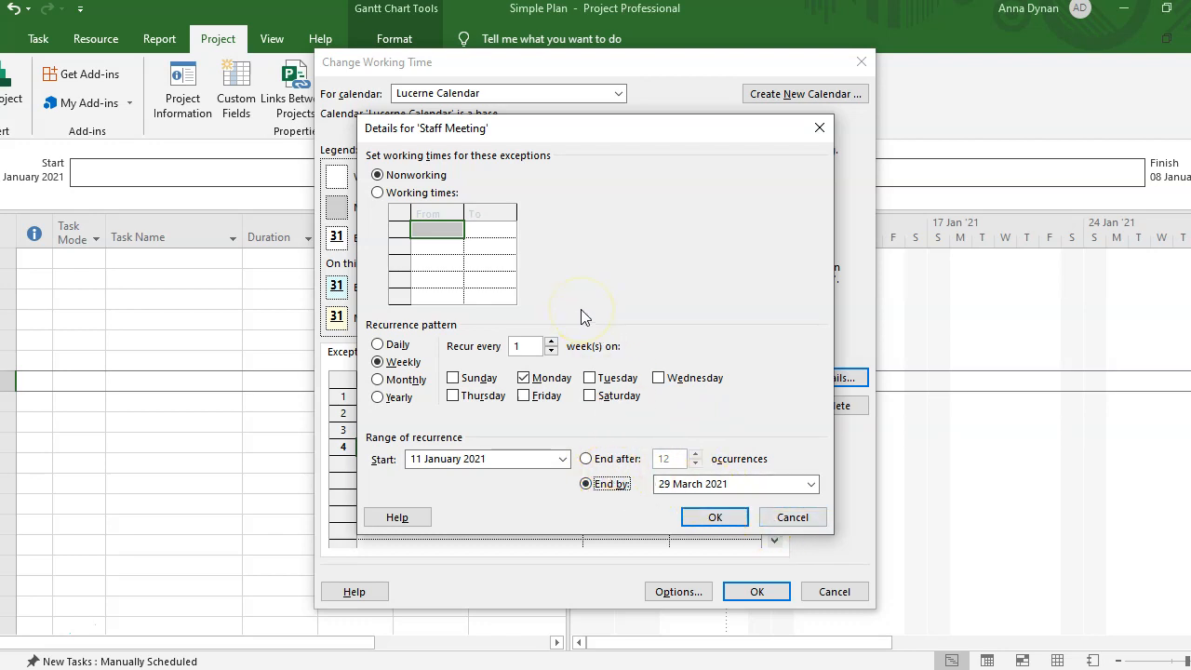
{"action": "left_click", "coordinate": [793, 517]}
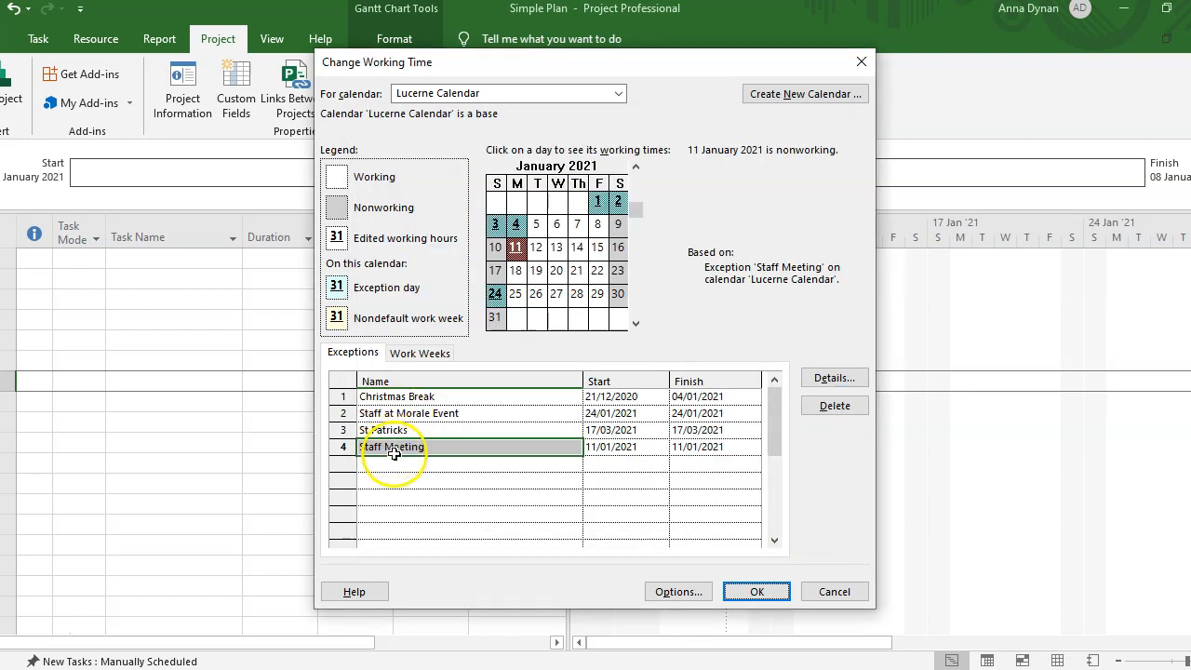
{"action": "left_click", "coordinate": [833, 379]}
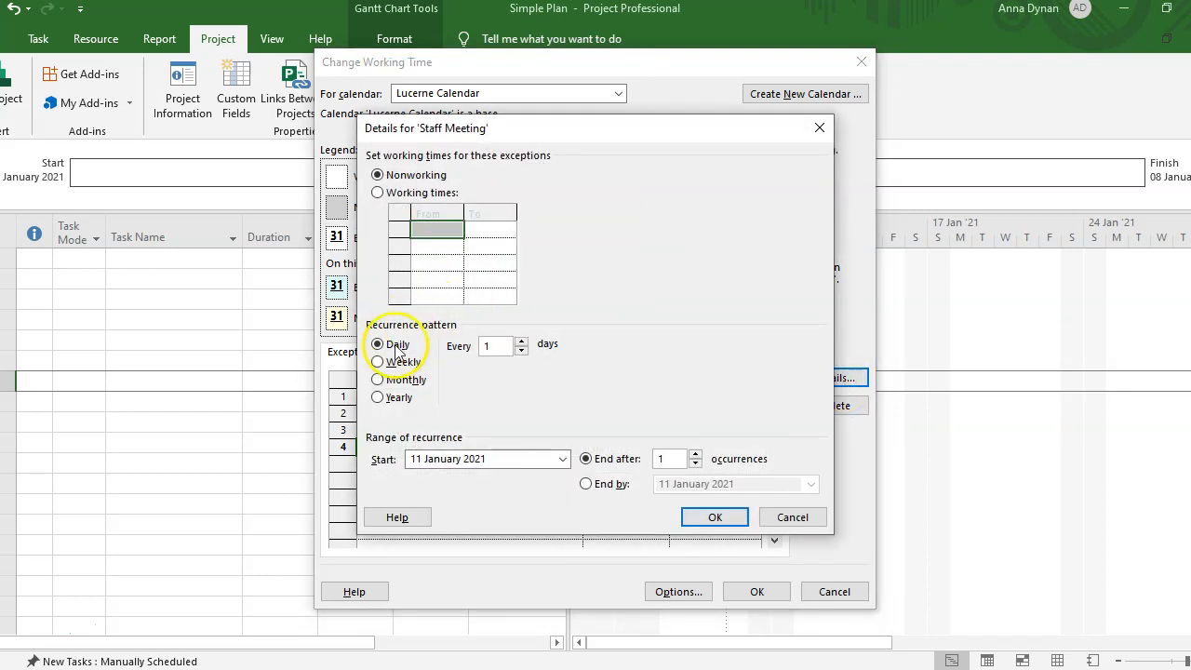
- Make Staff Meeting recur weekly on Mondays until 26 April 2021, then save the calendar
{"action": "left_click", "coordinate": [382, 363]}
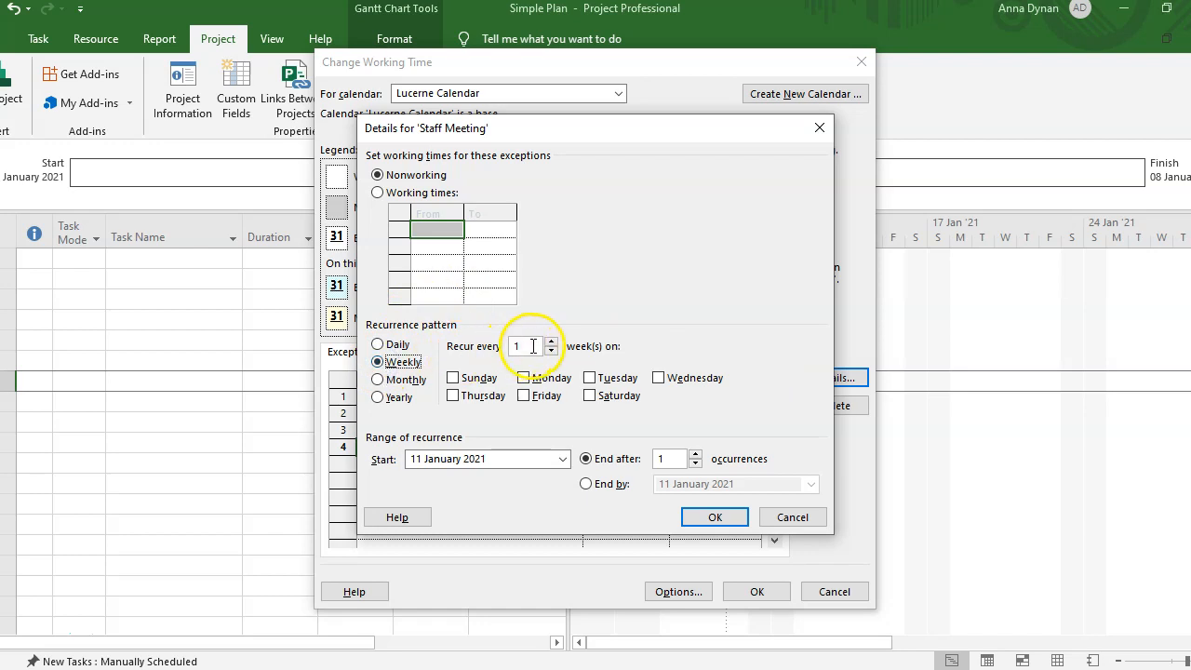
{"action": "left_click", "coordinate": [524, 377]}
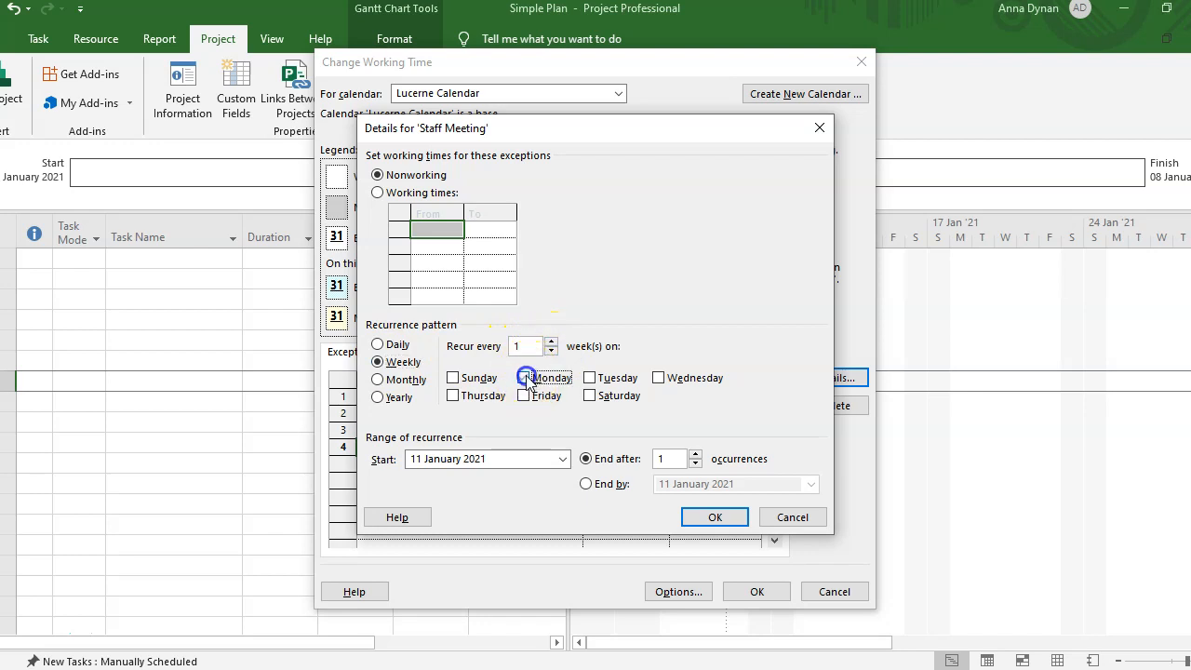
{"action": "left_click", "coordinate": [586, 484]}
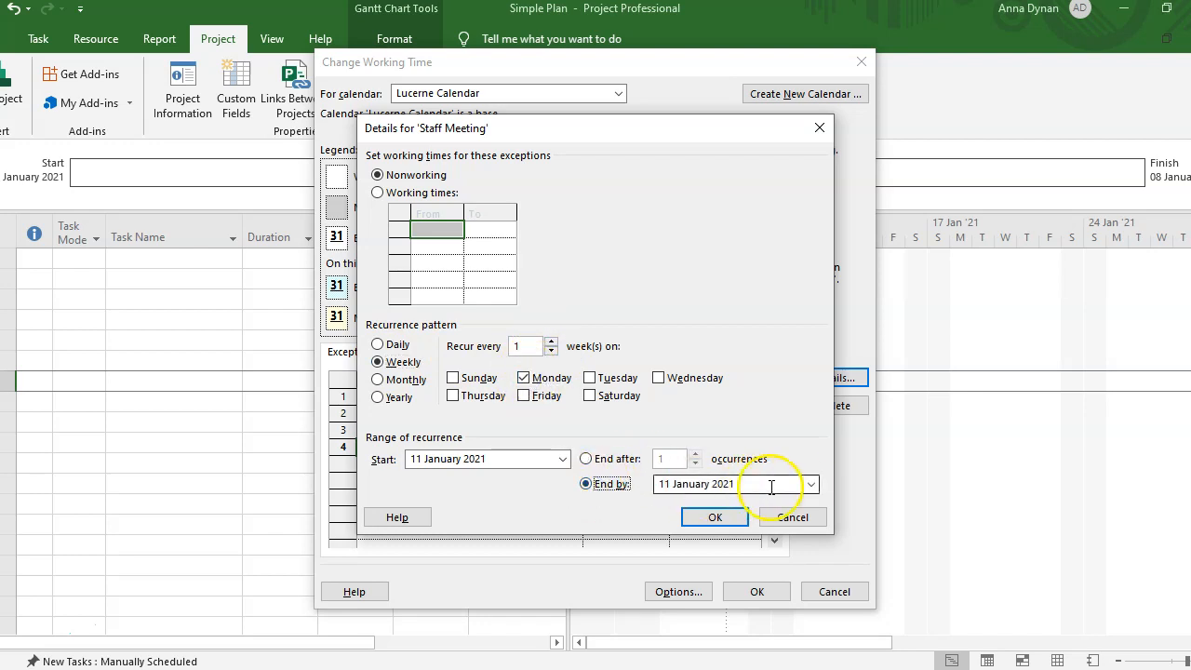
{"action": "left_click", "coordinate": [811, 484]}
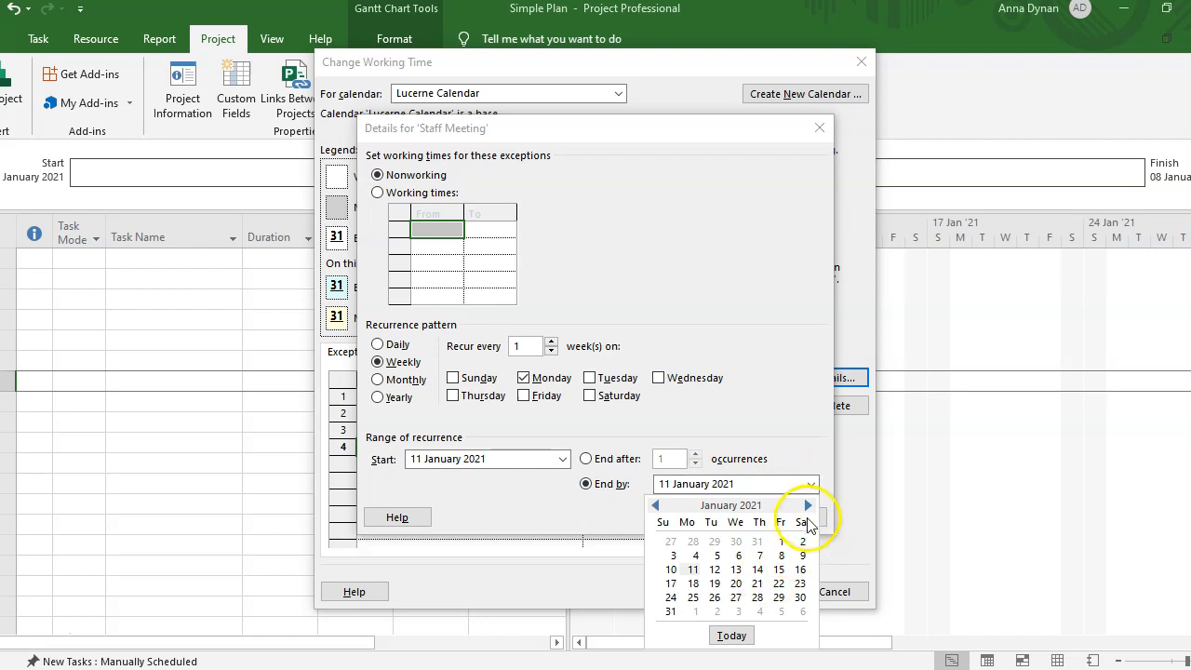
{"action": "left_click", "coordinate": [808, 506]}
{"action": "left_click", "coordinate": [807, 506]}
{"action": "left_click", "coordinate": [807, 505]}
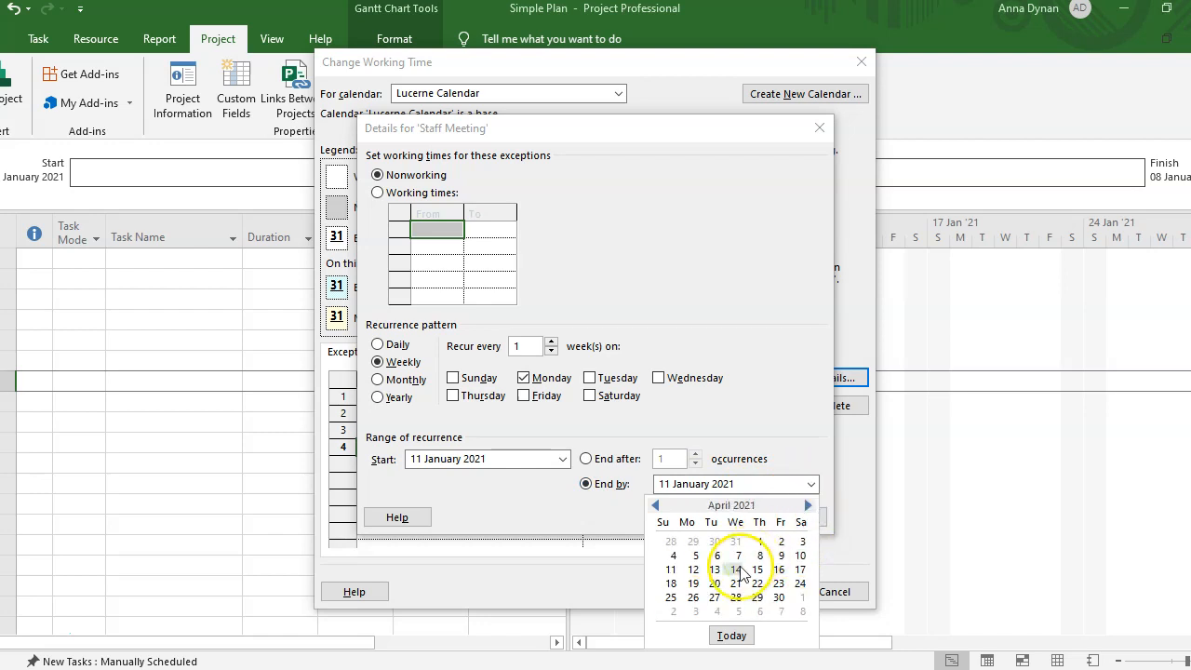
{"action": "left_click", "coordinate": [694, 597]}
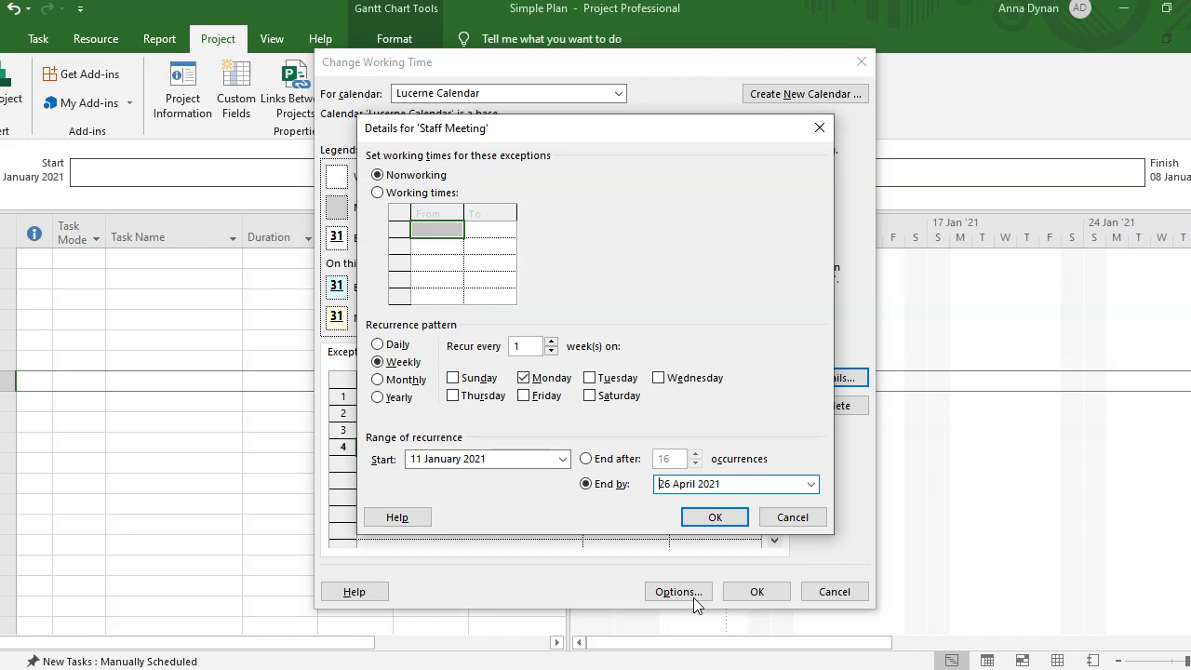
{"action": "left_click", "coordinate": [723, 516]}
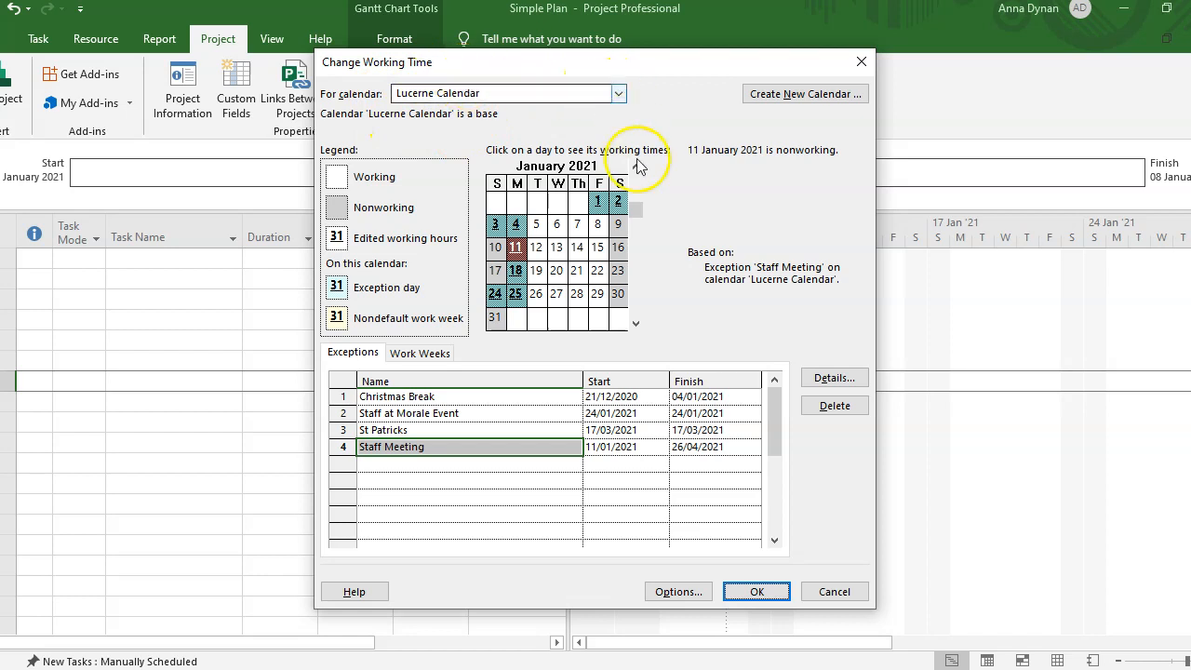
{"action": "left_click", "coordinate": [757, 592]}
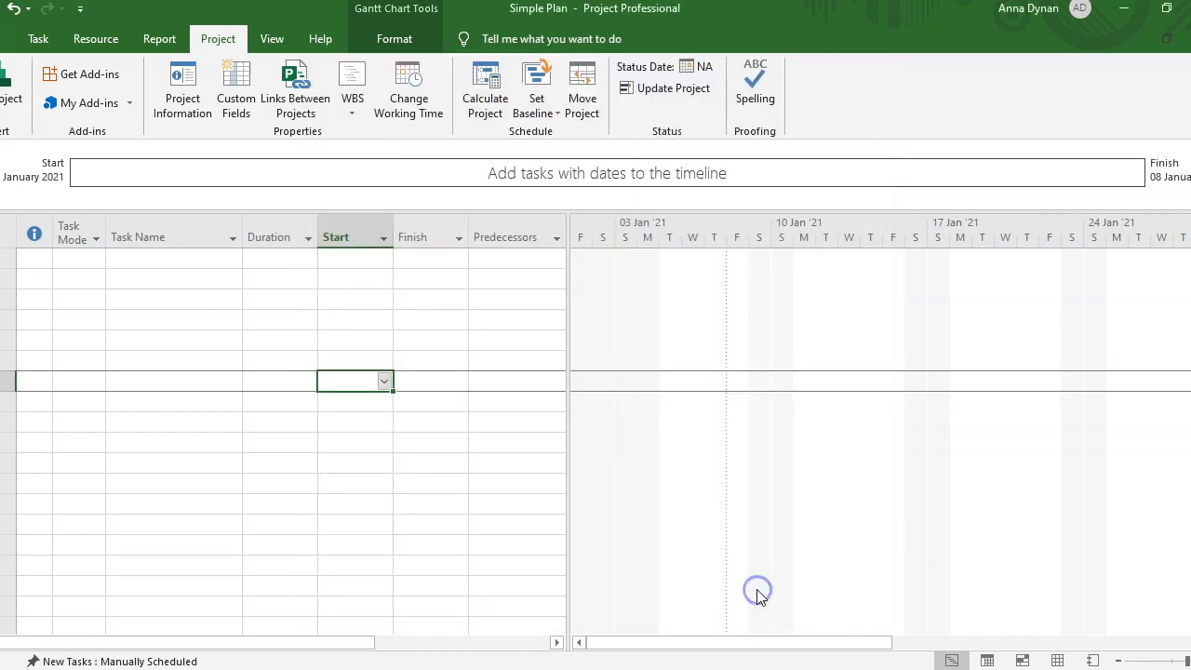
- Check the working-time settings once more, then drag the Project window down to a smaller size
{"action": "left_click", "coordinate": [345, 465]}
{"action": "left_click", "coordinate": [328, 364]}
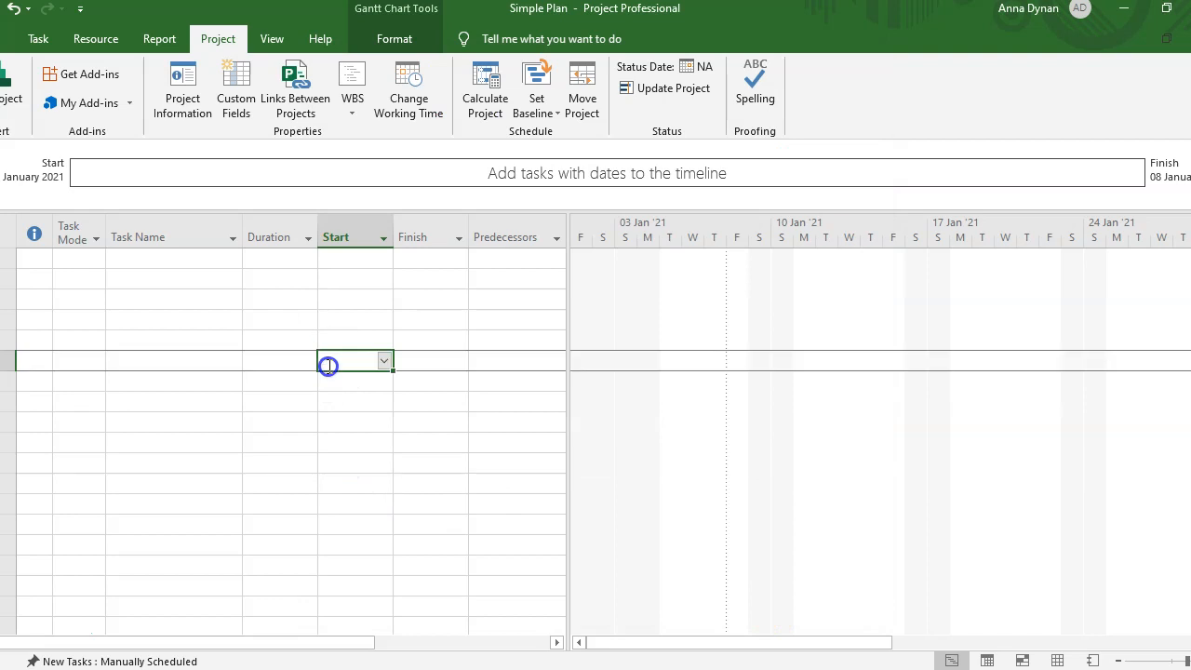
{"action": "left_click", "coordinate": [401, 104]}
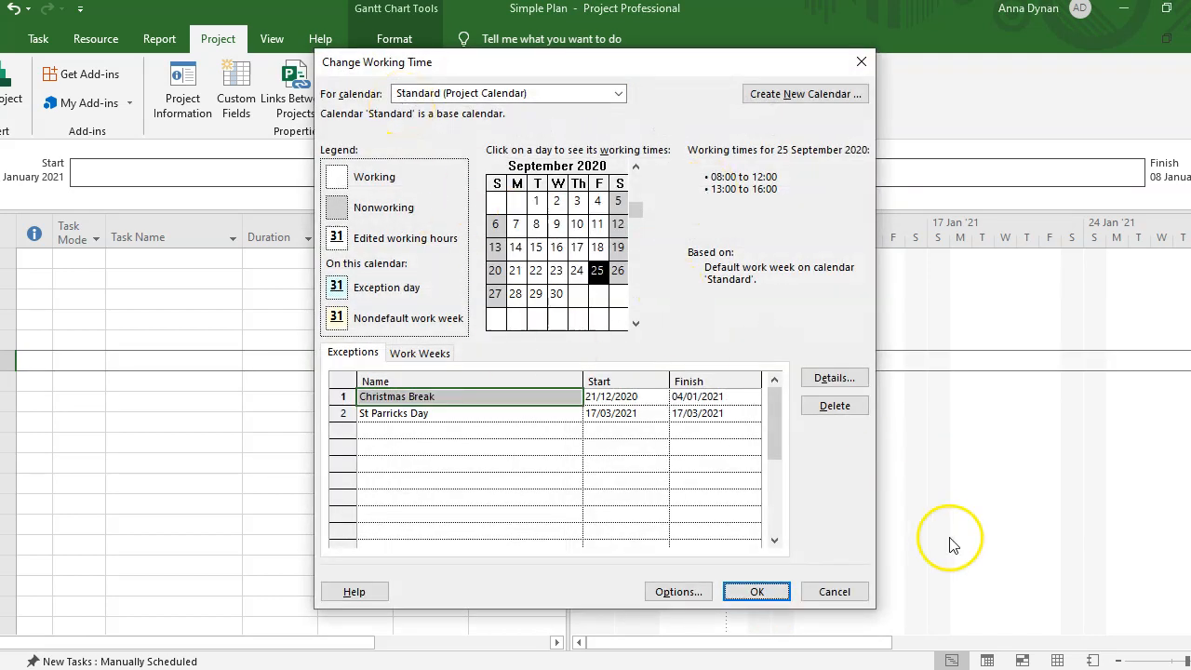
{"action": "left_click", "coordinate": [845, 593]}
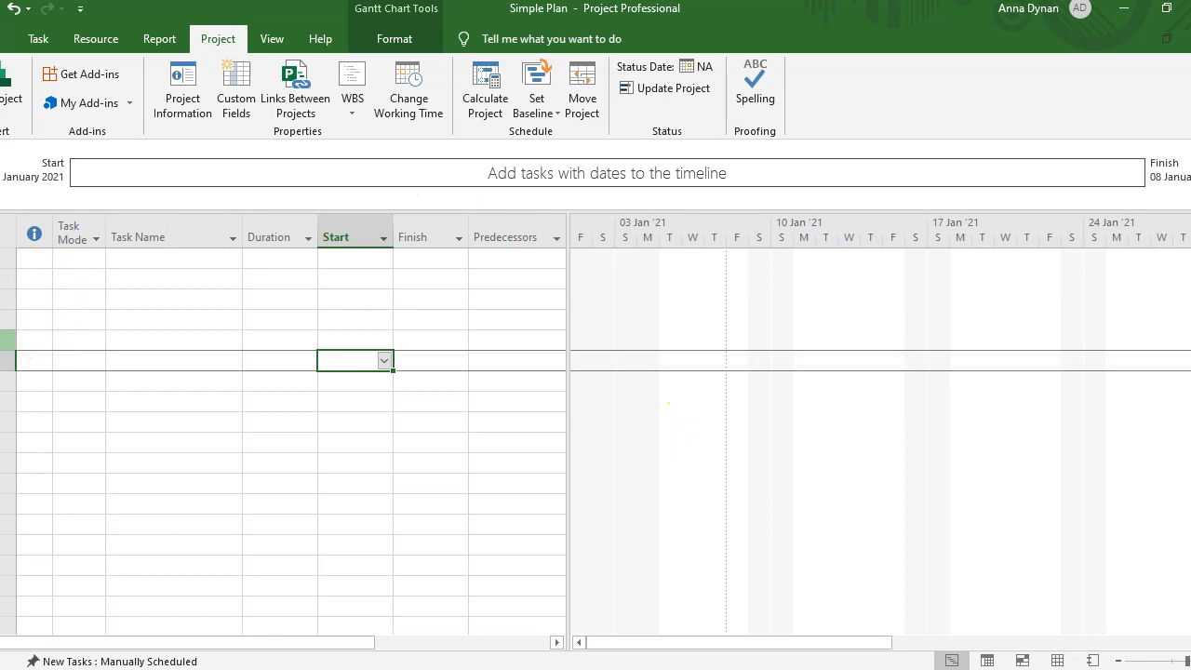
{"action": "left_click_drag", "start_coordinate": [128, 23], "coordinate": [183, 33]}
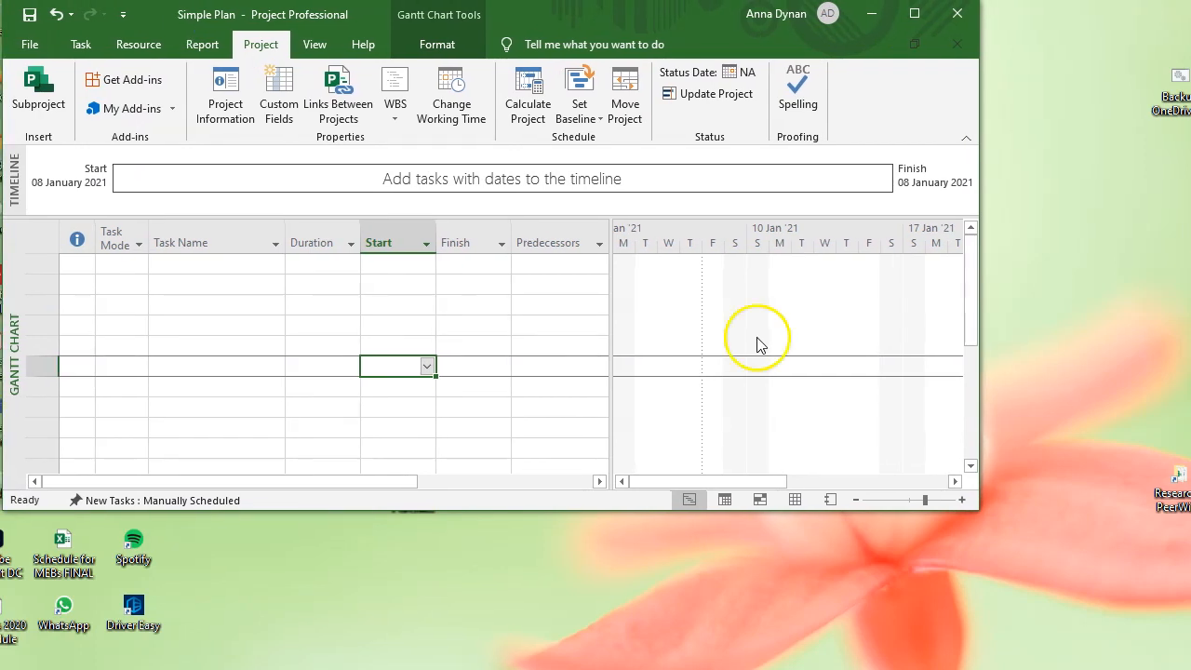
- Drag the Simple Plan window's corner outward so it nearly fills the screen
{"action": "left_click_drag", "start_coordinate": [977, 507], "coordinate": [1183, 657]}
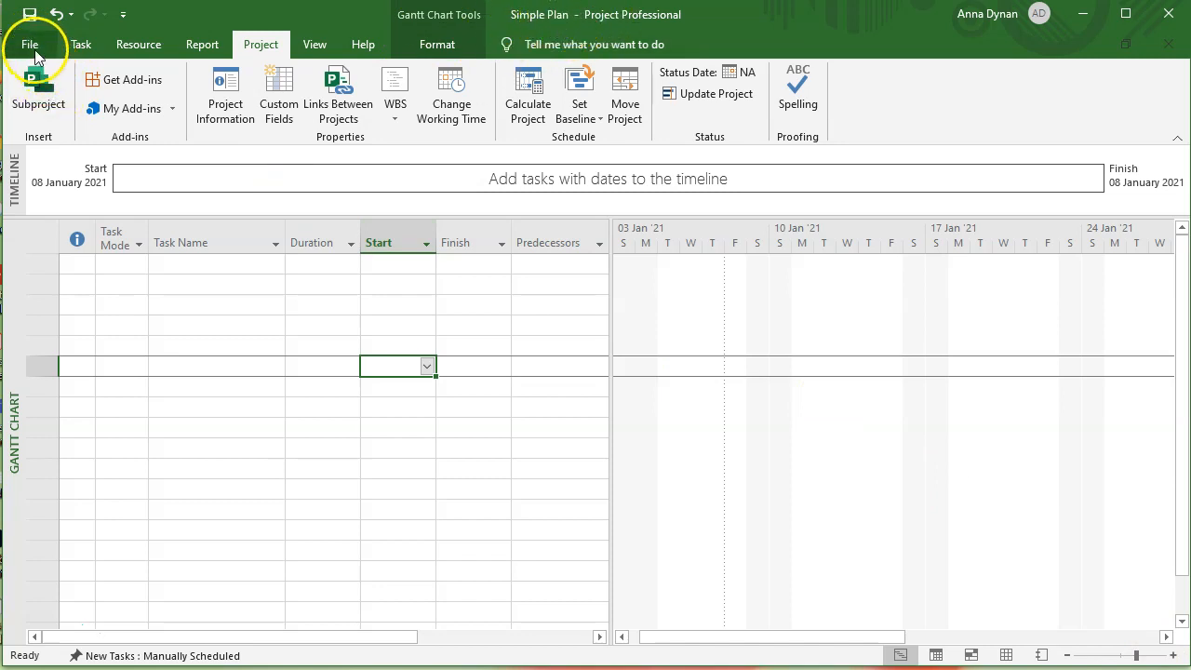
{"action": "left_click", "coordinate": [31, 45]}
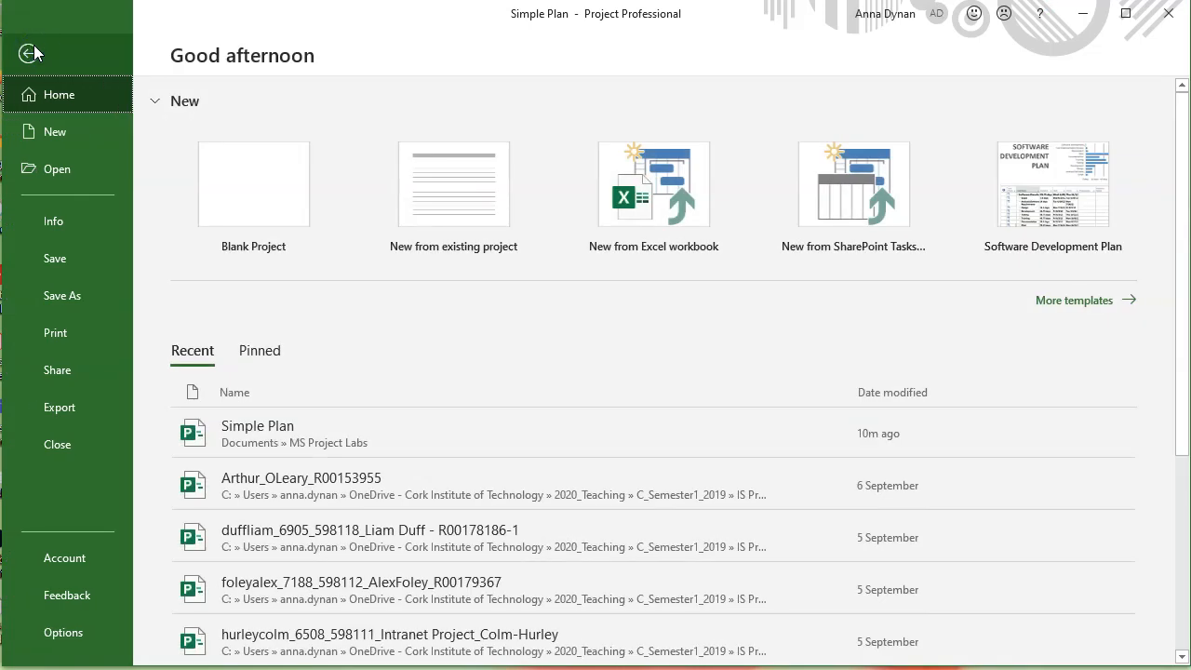
{"action": "left_click", "coordinate": [55, 223]}
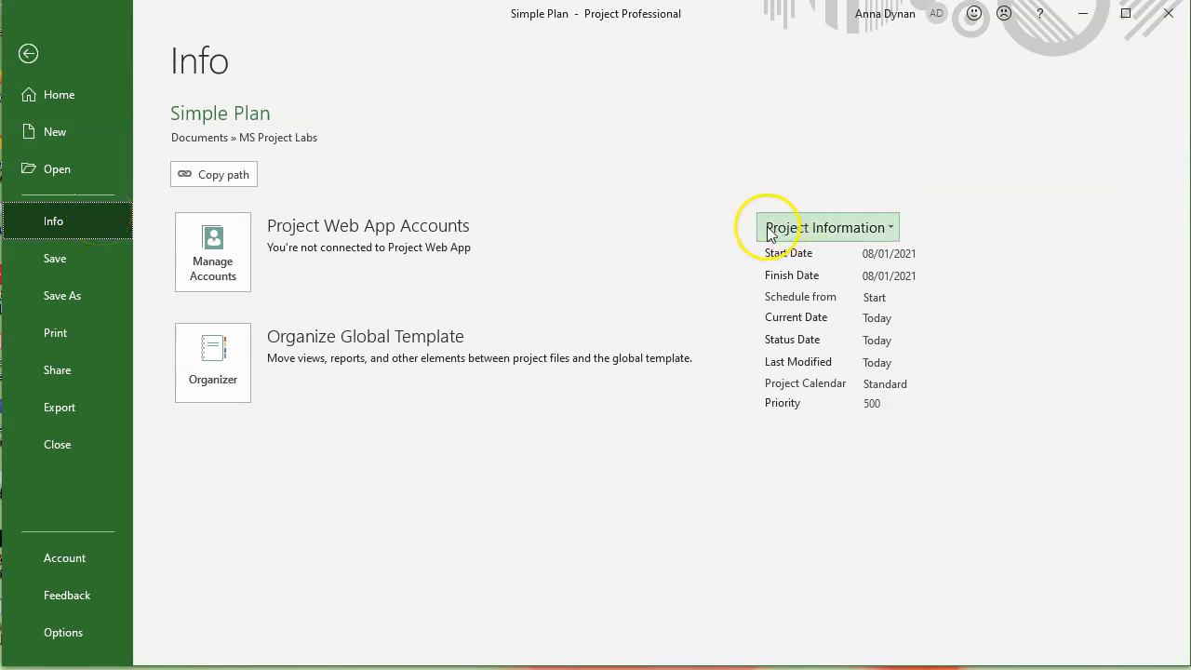
{"action": "left_click", "coordinate": [887, 232]}
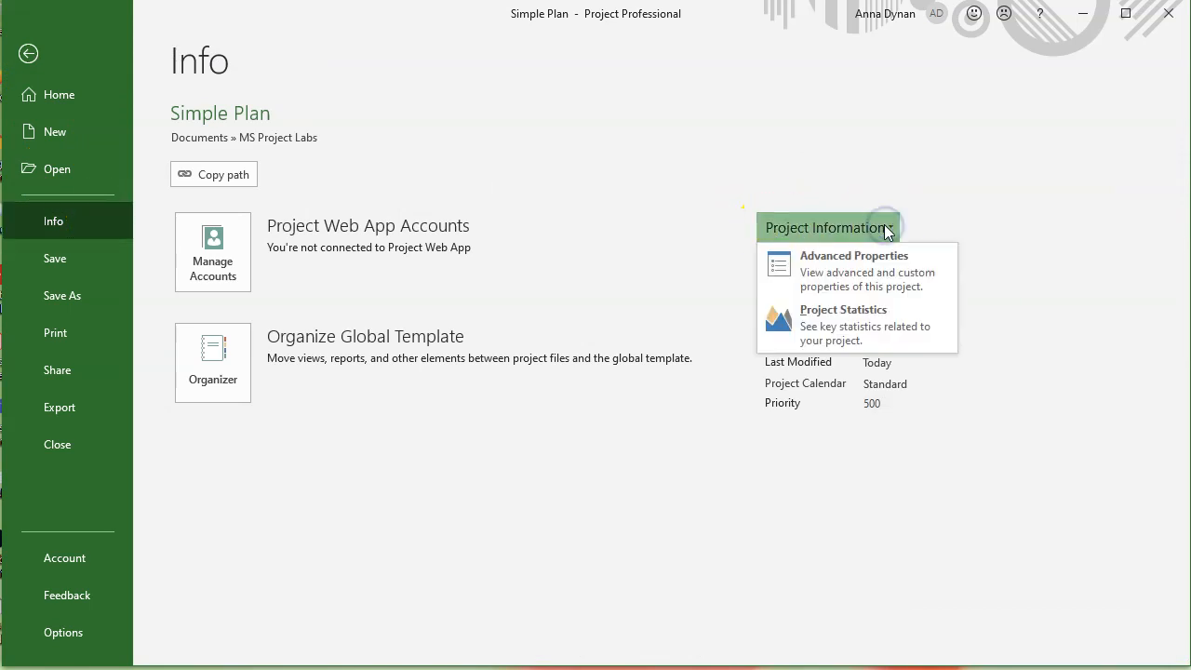
{"action": "left_click", "coordinate": [873, 275]}
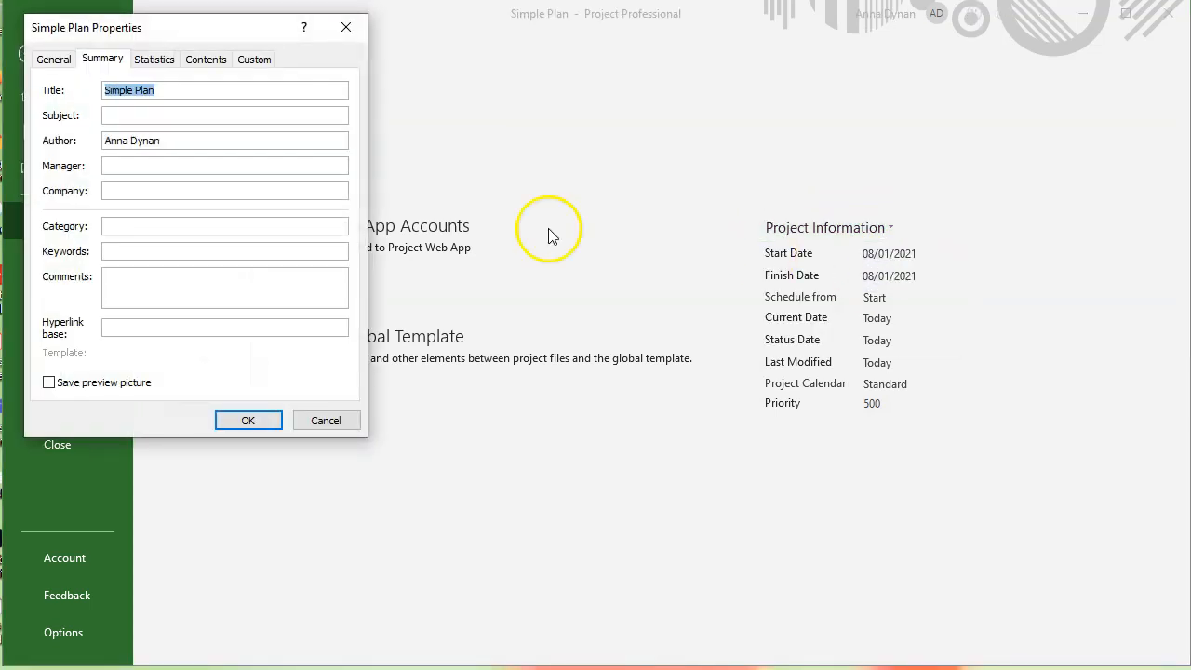
{"action": "left_click", "coordinate": [327, 423]}
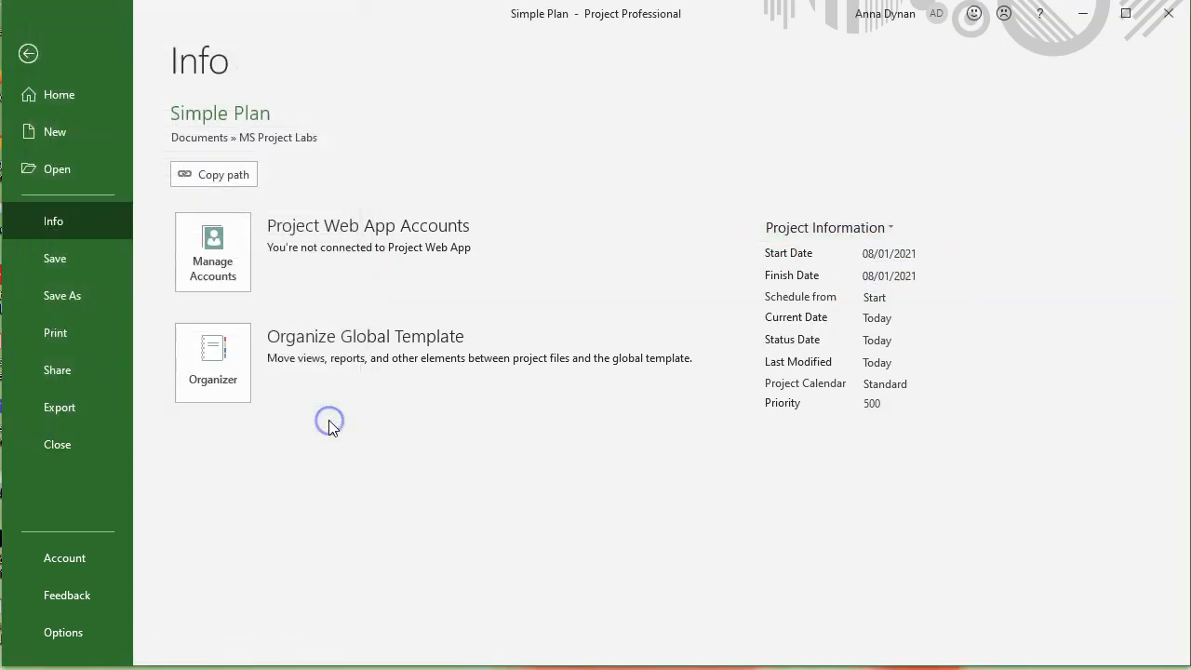
{"action": "left_click", "coordinate": [28, 54]}
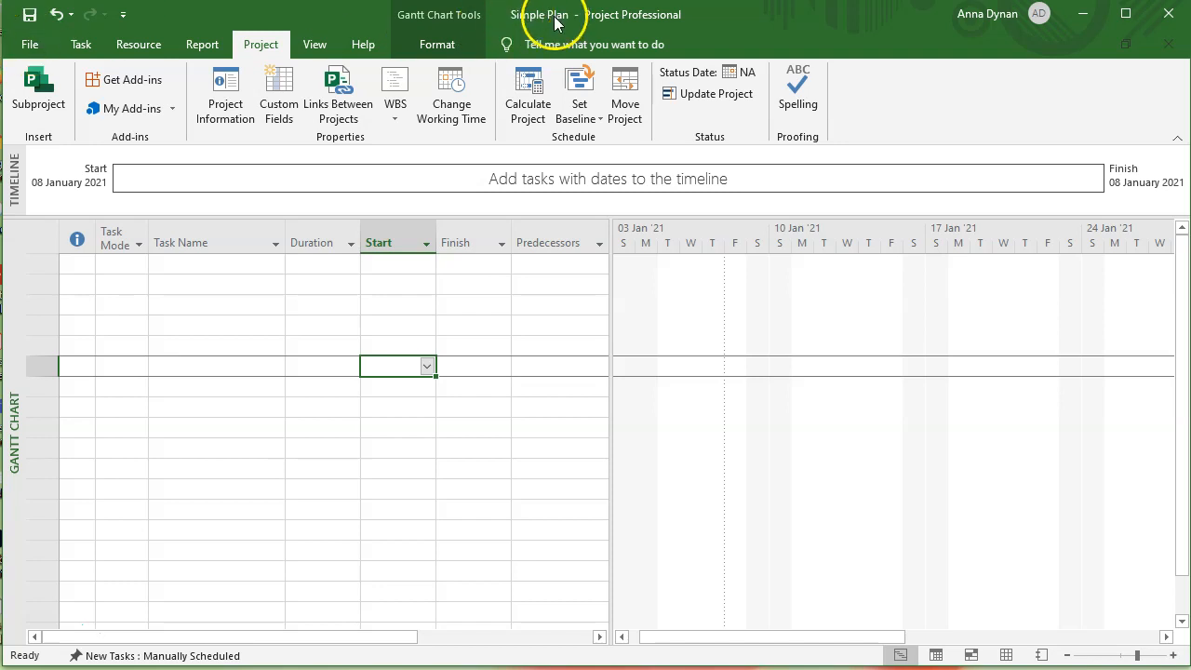
- In the project's Advanced Properties, enter the subject 'New Book Launch Schedule'
{"action": "left_click", "coordinate": [30, 44]}
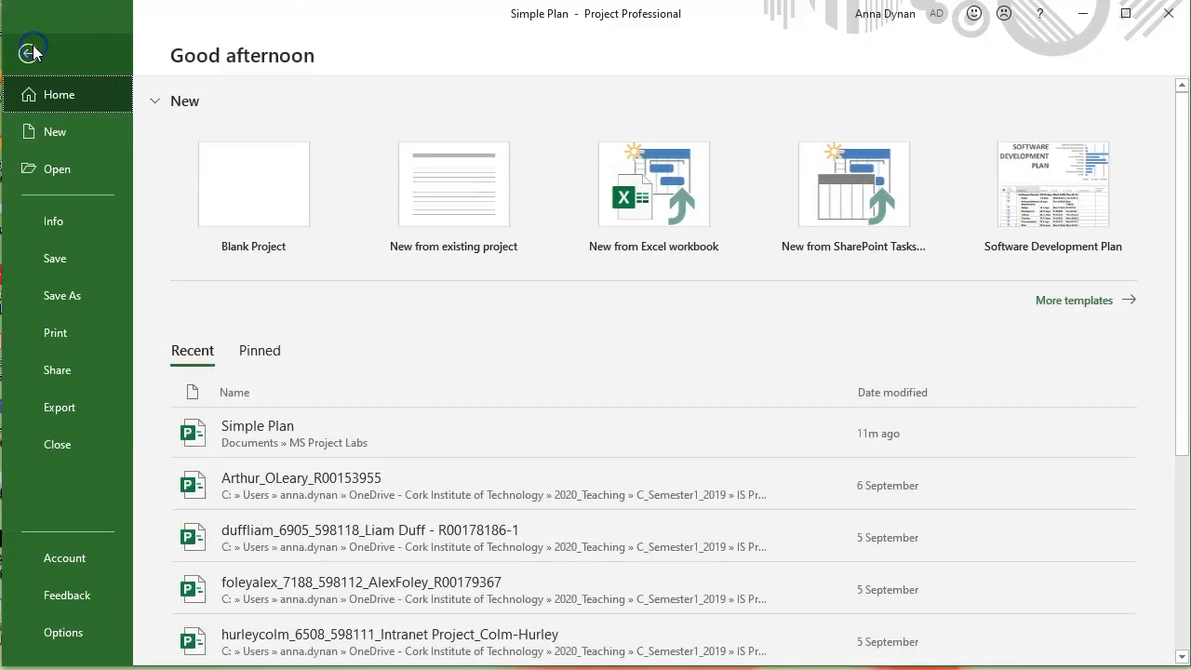
{"action": "left_click", "coordinate": [53, 221]}
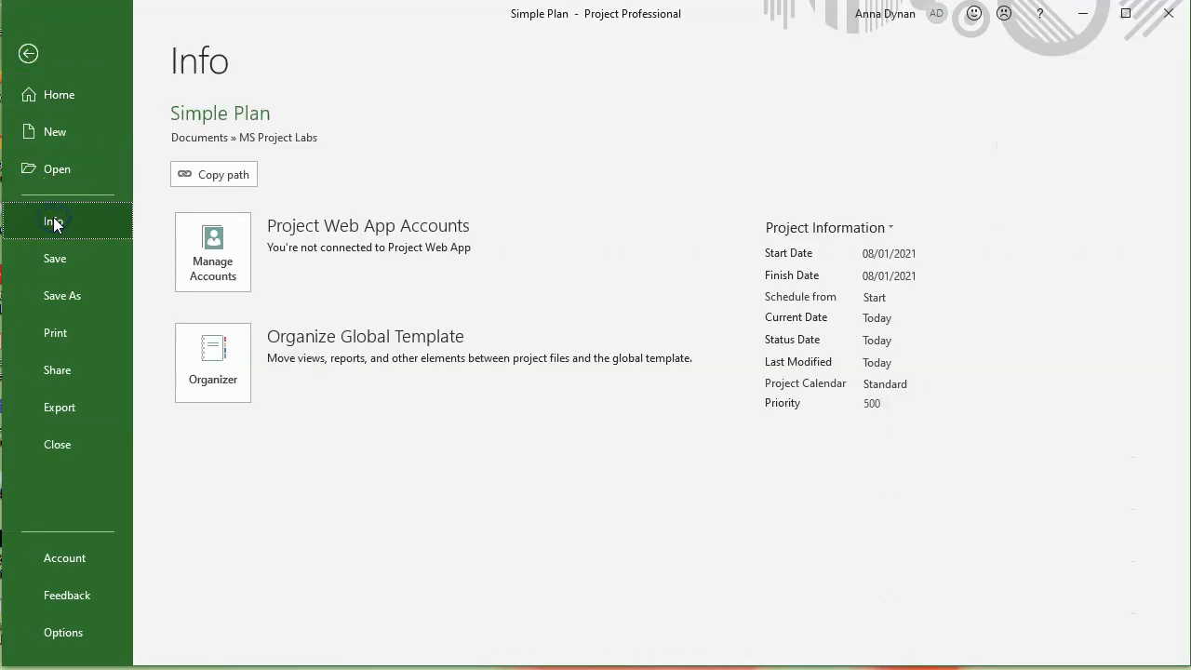
{"action": "left_click", "coordinate": [880, 229]}
{"action": "left_click", "coordinate": [870, 266]}
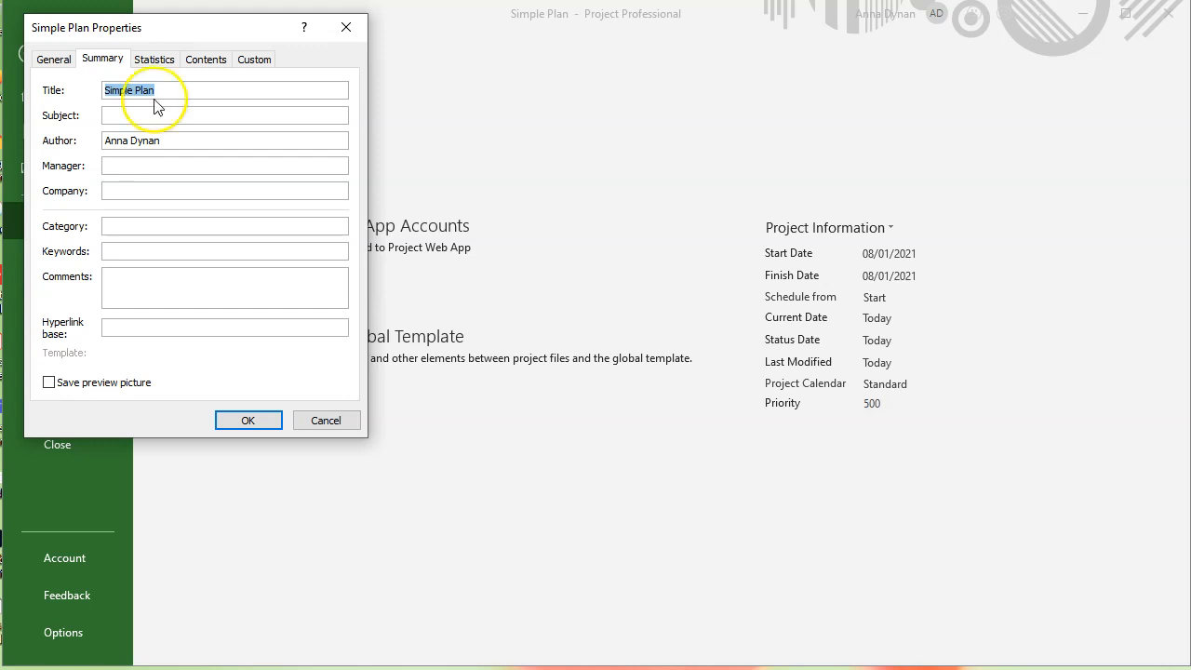
{"action": "left_click", "coordinate": [115, 114]}
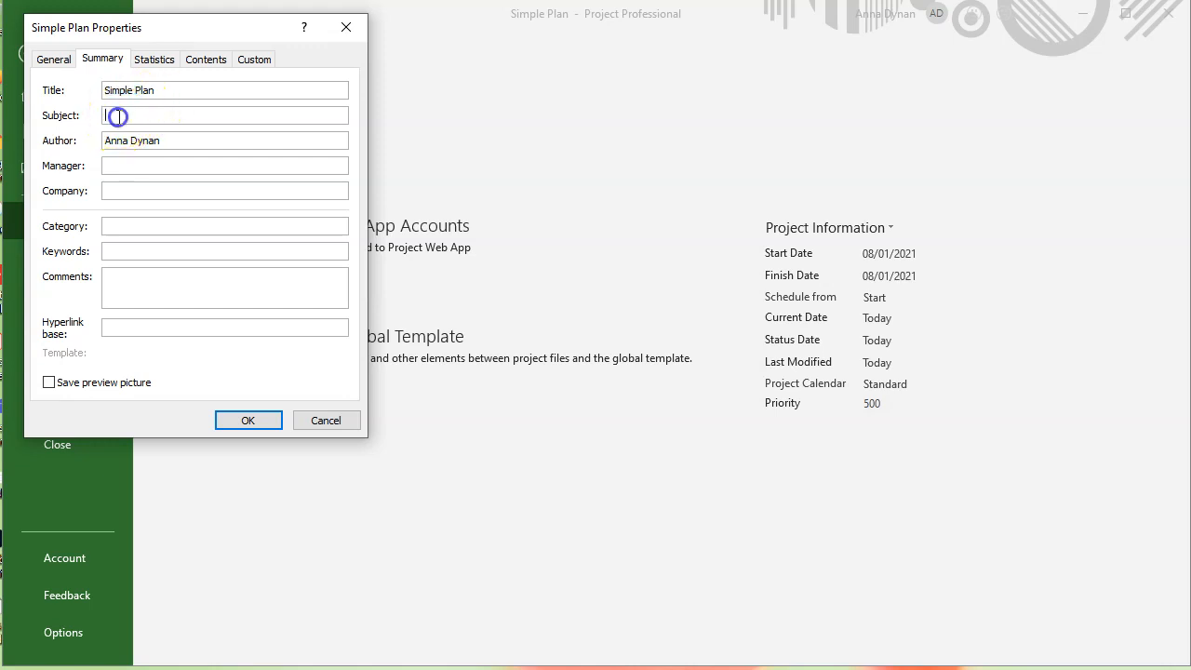
{"action": "type", "text": "New Book Launch Schedule"}
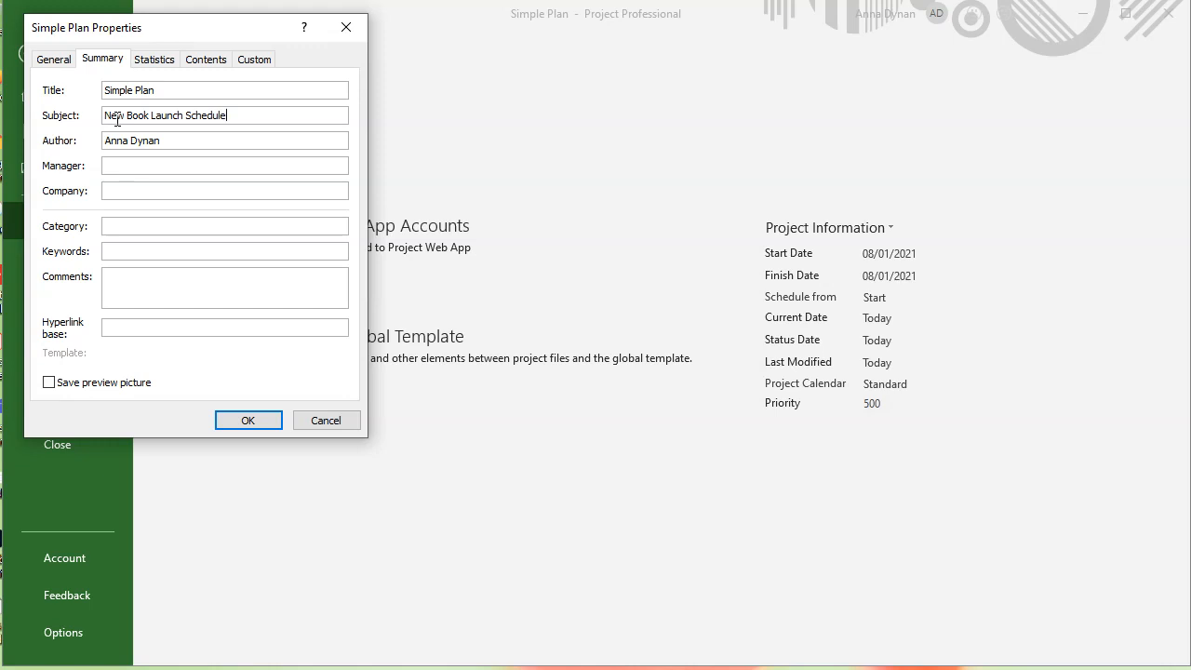
- Fill in the company as 'Lucerne Publishing', correcting typos along the way
{"action": "left_click", "coordinate": [124, 187]}
{"action": "type", "text": "Lucerne Publsishing"}
- Add the comment 'Children's Book for Spring Release' and save the properties
{"action": "left_click", "coordinate": [129, 283]}
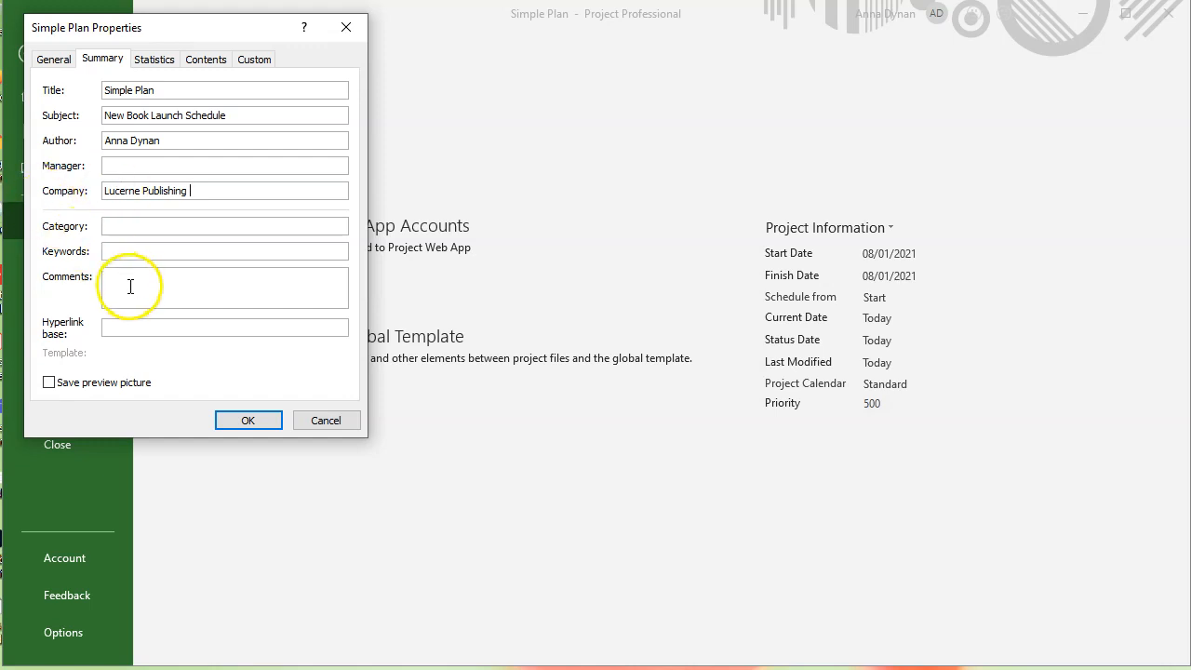
{"action": "type", "text": "New "}
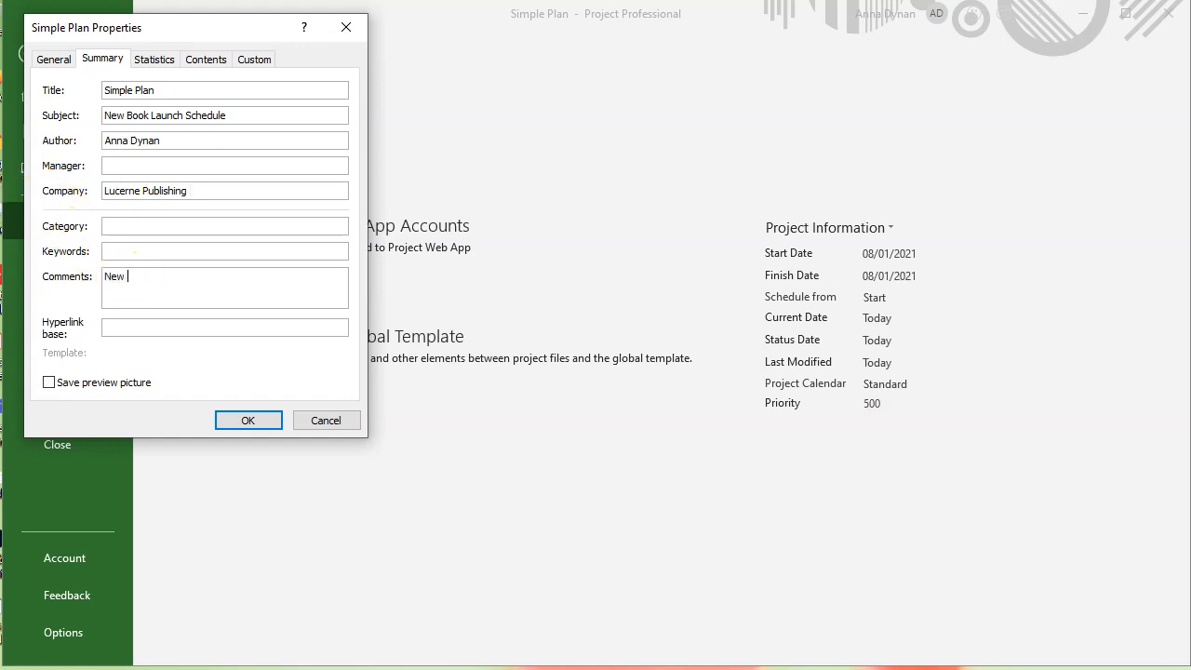
{"action": "type", "text": "Bok"}
{"action": "key", "text": "BackSpace"}
{"action": "key", "text": "BackSpace"}
{"action": "key", "text": "BackSpace"}
{"action": "key", "text": "BackSpace"}
{"action": "type", "text": "Children's Book for Spring "}
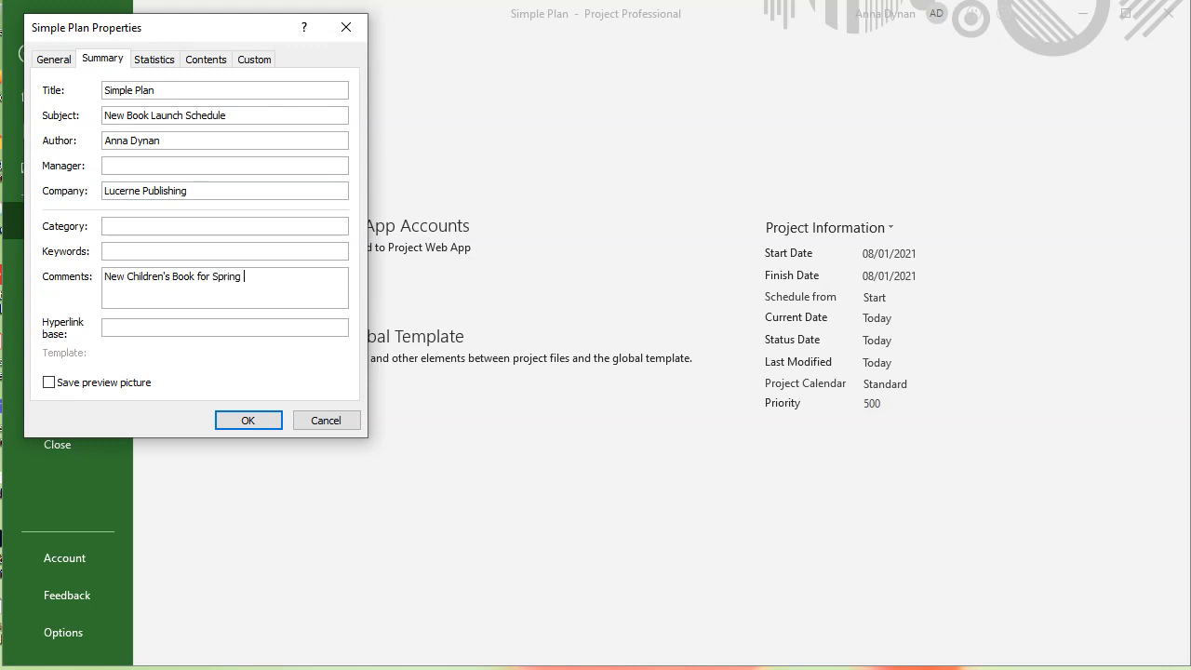
{"action": "type", "text": "Release"}
{"action": "left_click", "coordinate": [251, 418]}
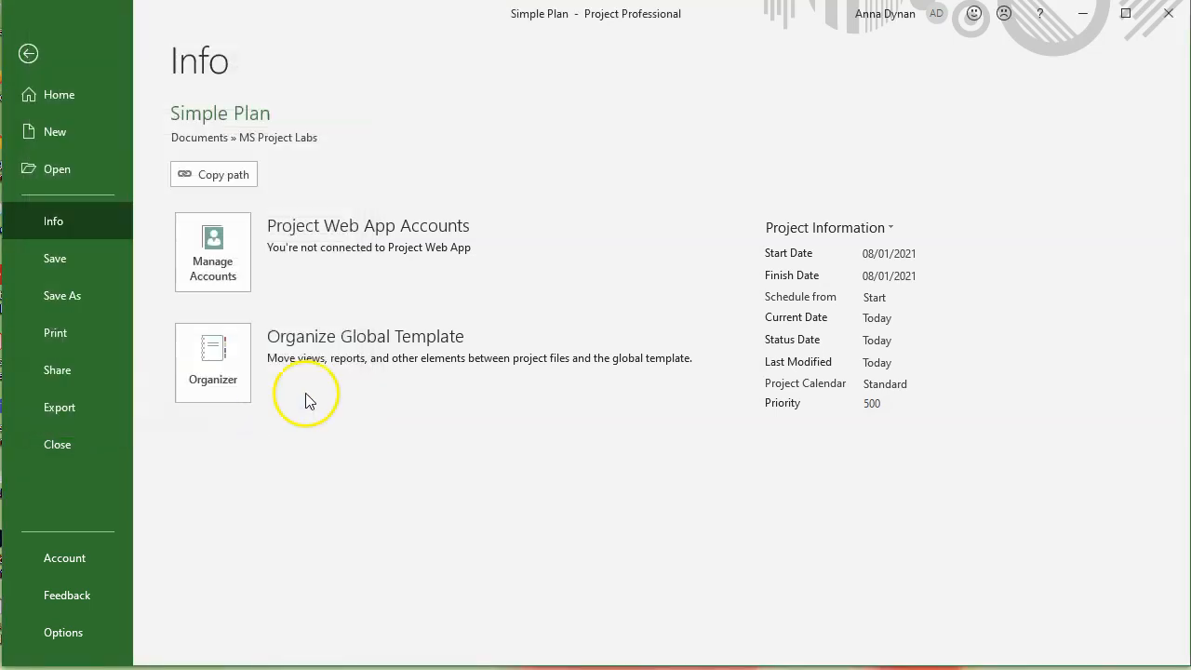
- Reopen Advanced Properties and replace the author with an ID-prefixed author name, then save
{"action": "left_click", "coordinate": [831, 235]}
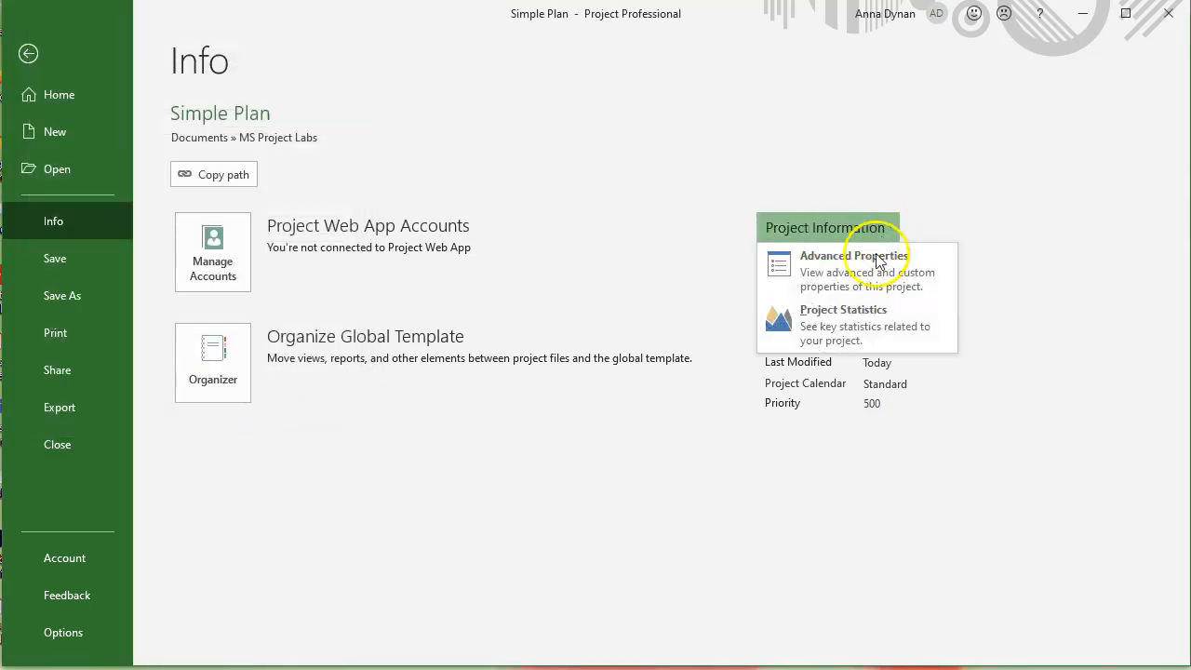
{"action": "left_click", "coordinate": [817, 257]}
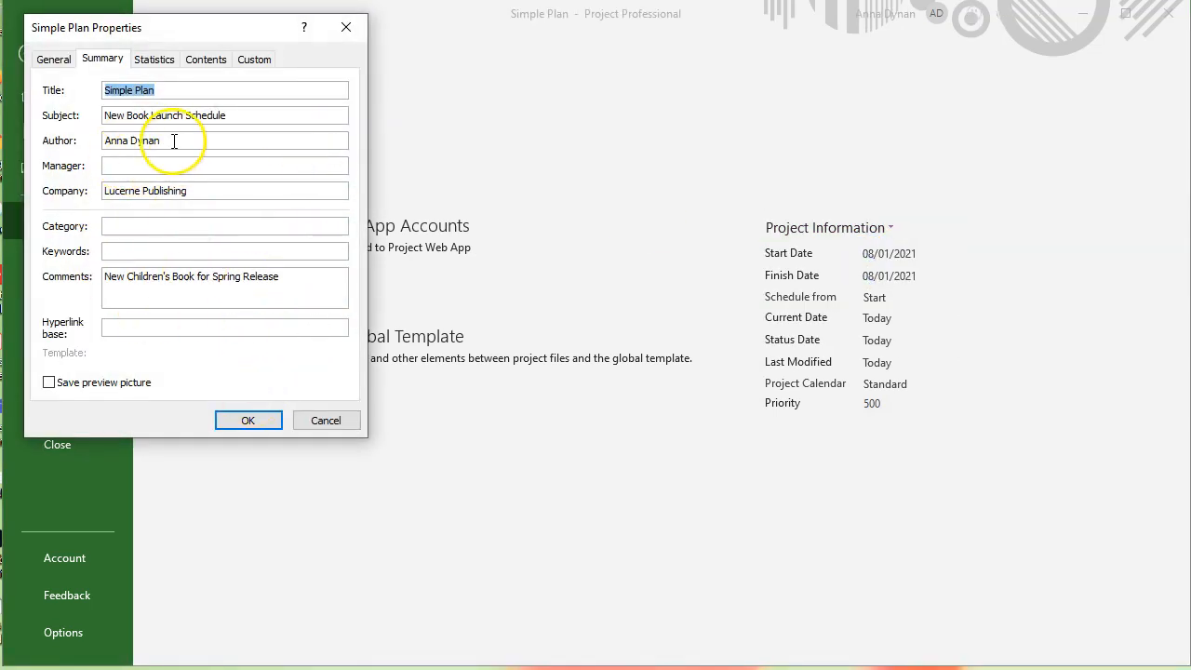
{"action": "left_click_drag", "start_coordinate": [179, 141], "coordinate": [100, 138]}
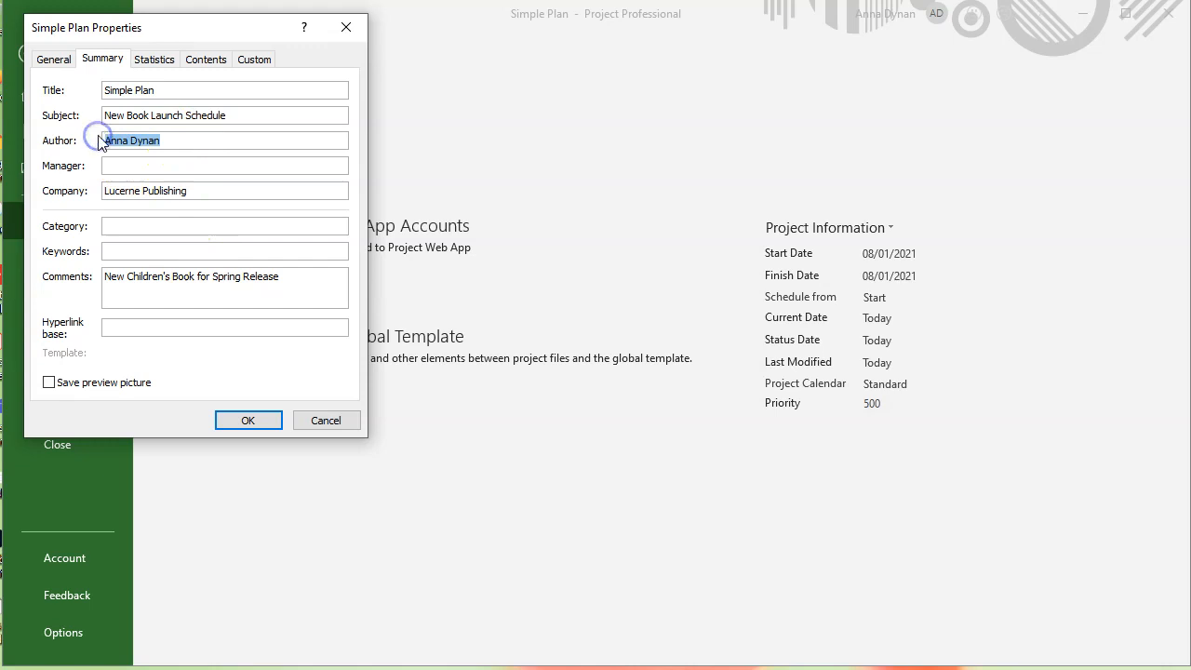
{"action": "key", "text": "BackSpace"}
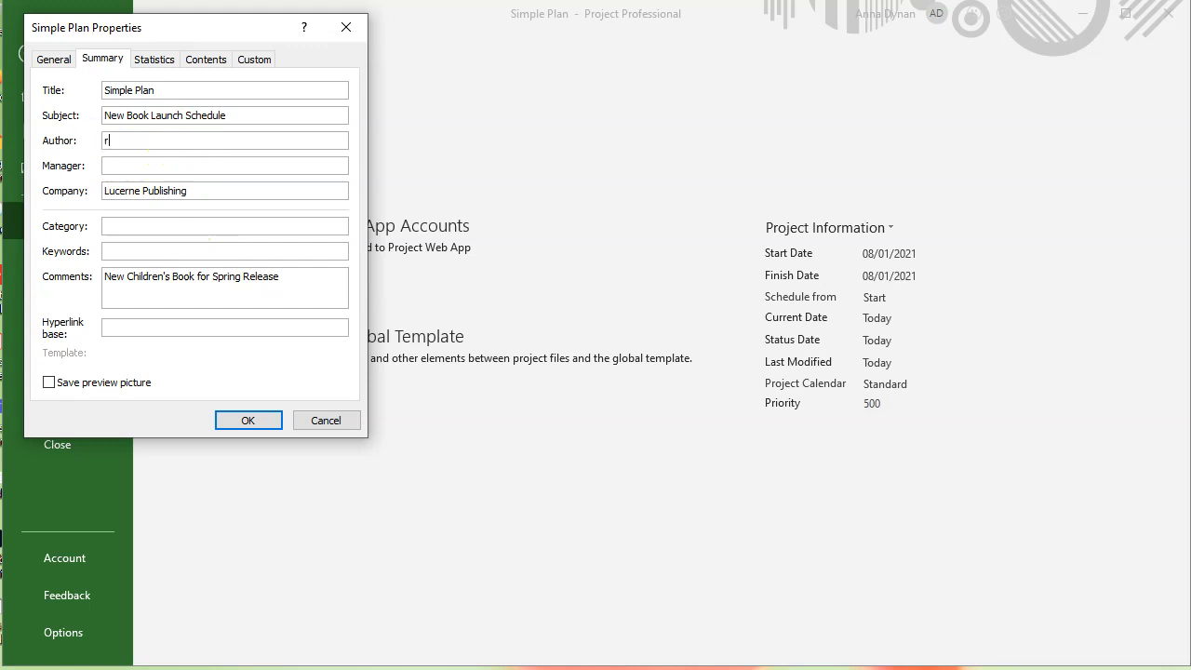
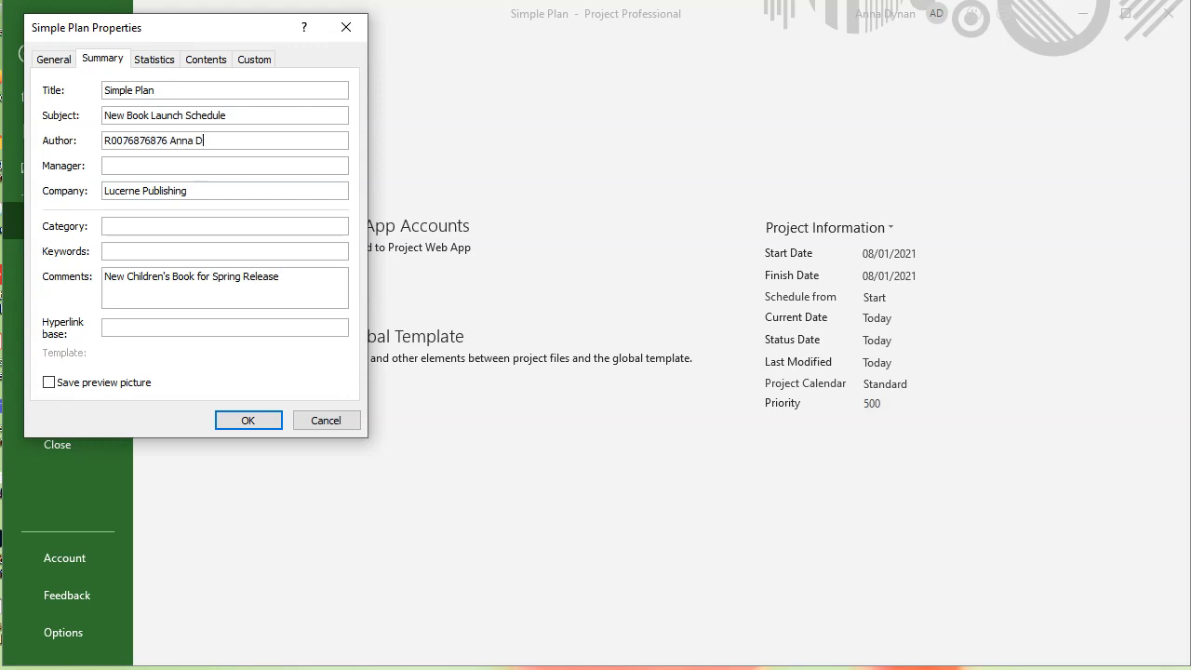
{"action": "left_click", "coordinate": [268, 425]}
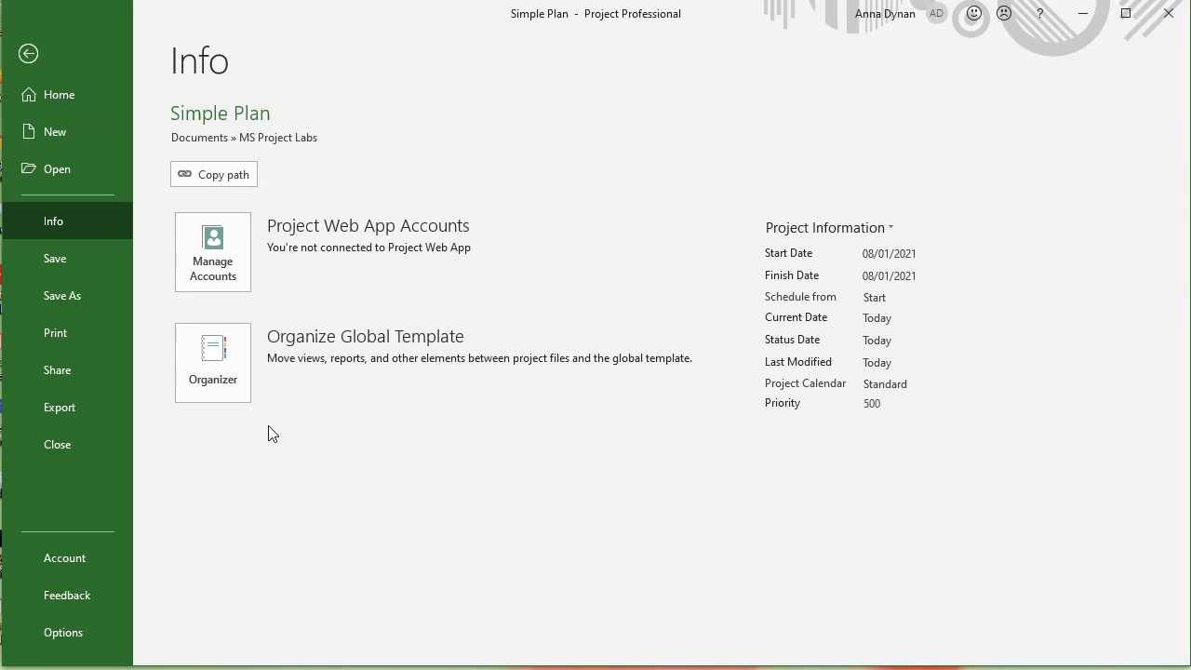
- Reopen the project's Advanced Properties from the File Info page to check the summary
{"action": "left_click", "coordinate": [28, 53]}
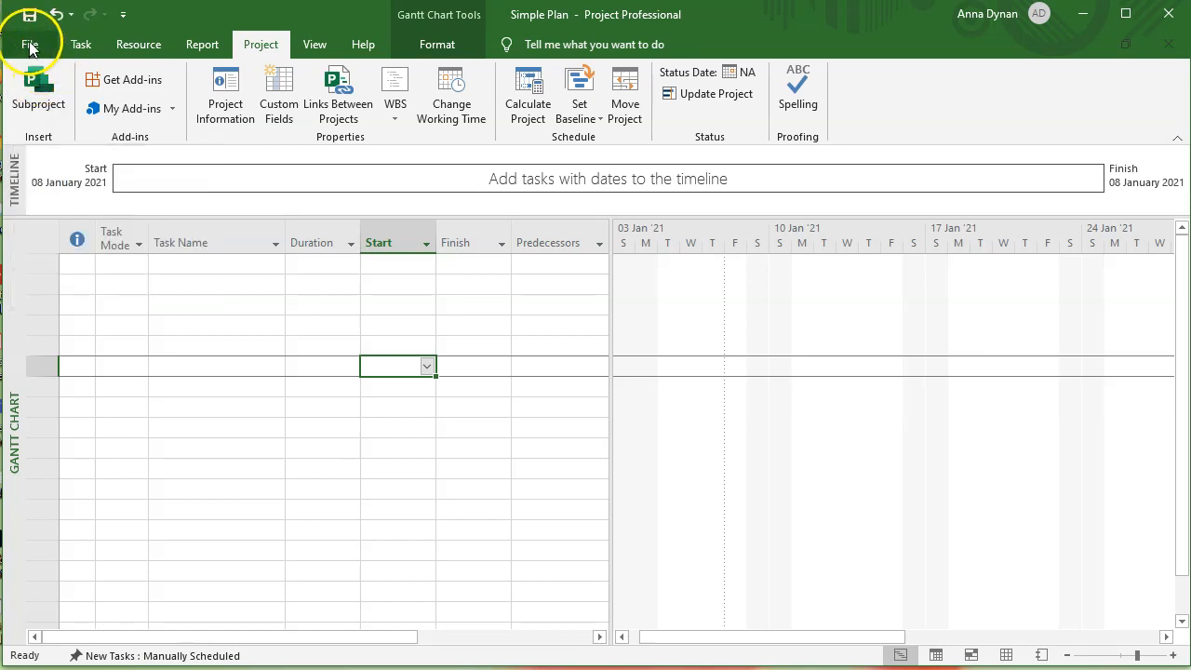
{"action": "left_click", "coordinate": [31, 43]}
{"action": "left_click", "coordinate": [52, 225]}
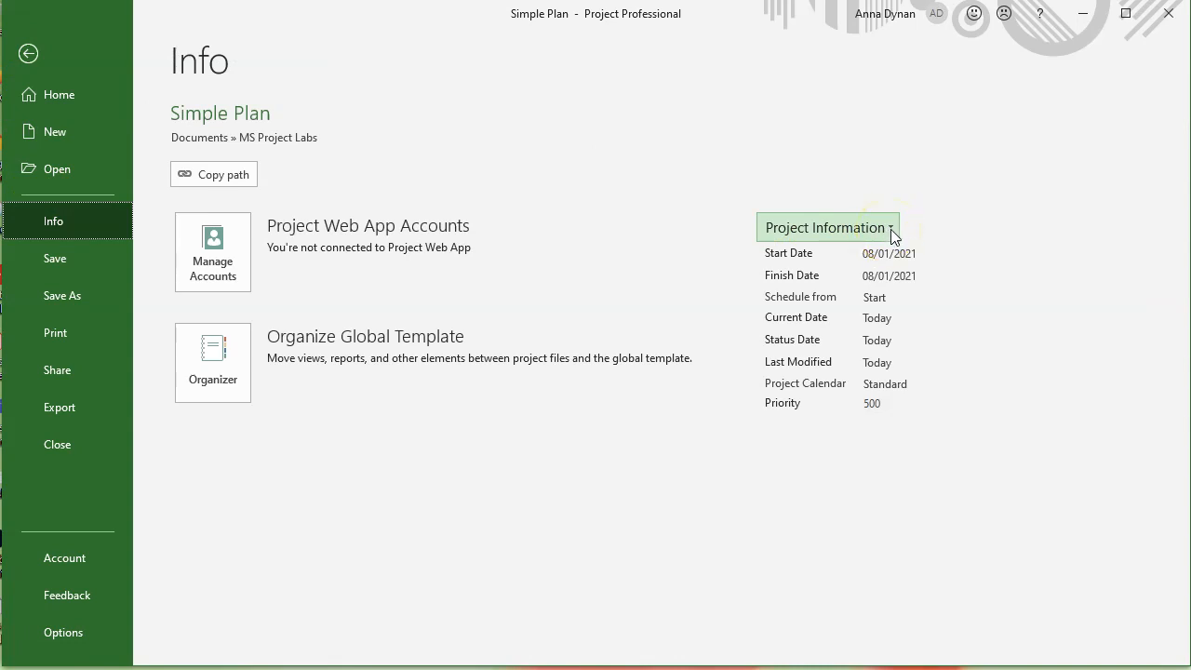
{"action": "left_click", "coordinate": [892, 228]}
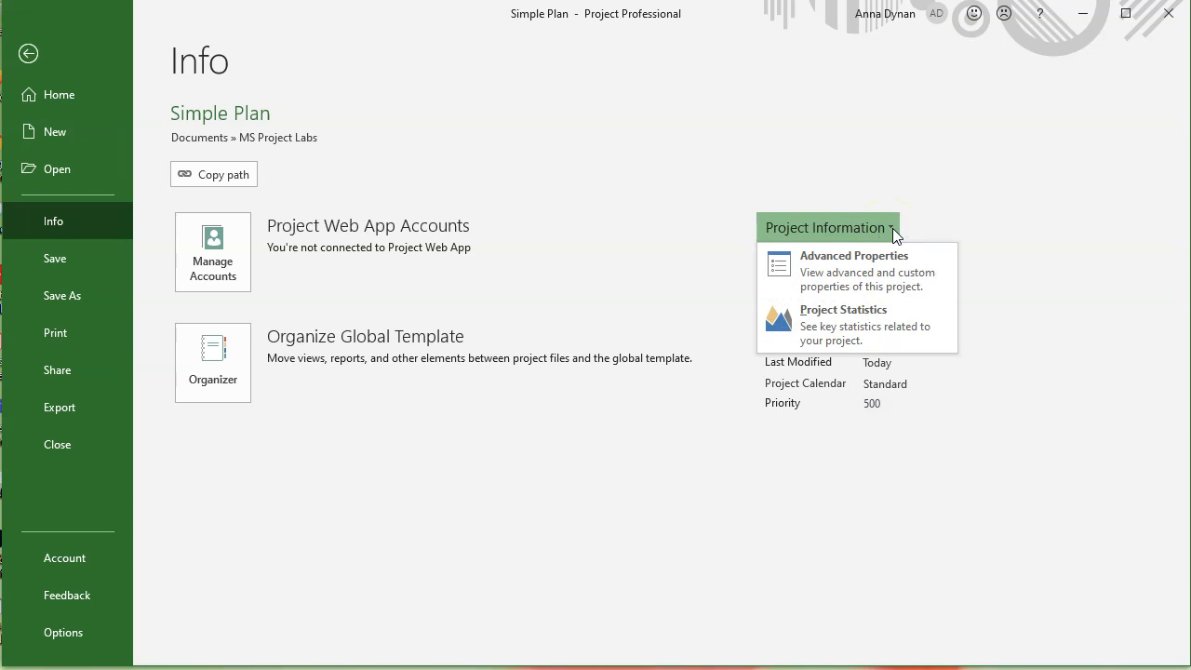
{"action": "left_click", "coordinate": [879, 272]}
- Go back to the Gantt chart and select the first task name cell
{"action": "left_click", "coordinate": [32, 52]}
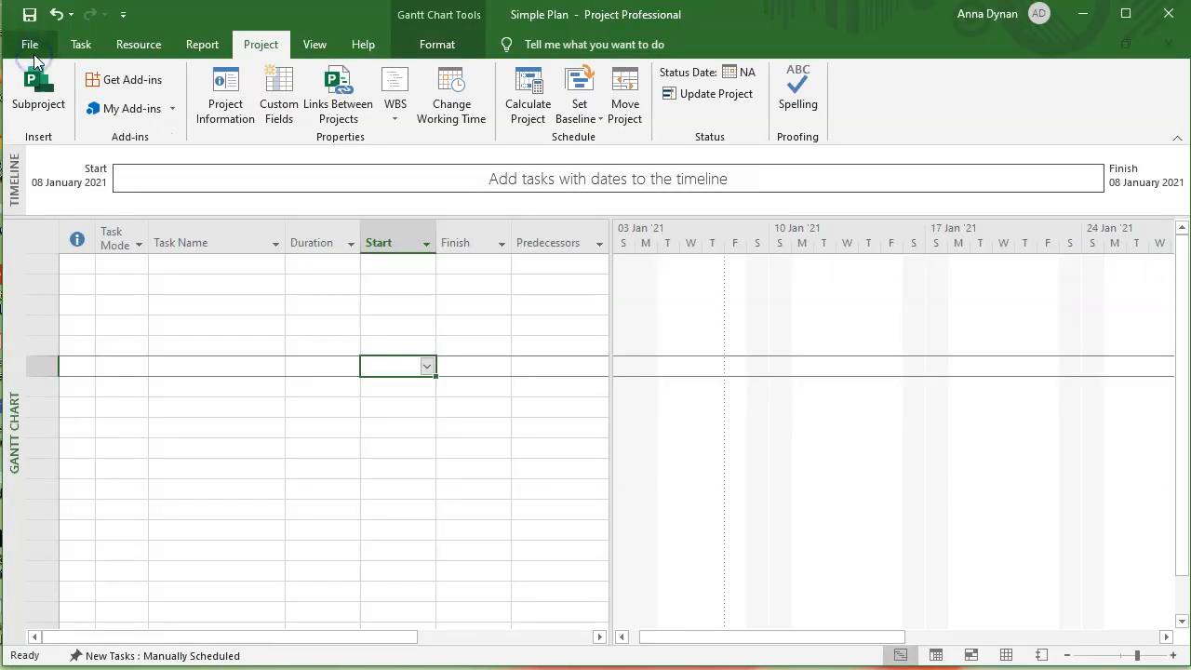
{"action": "left_click", "coordinate": [163, 271]}
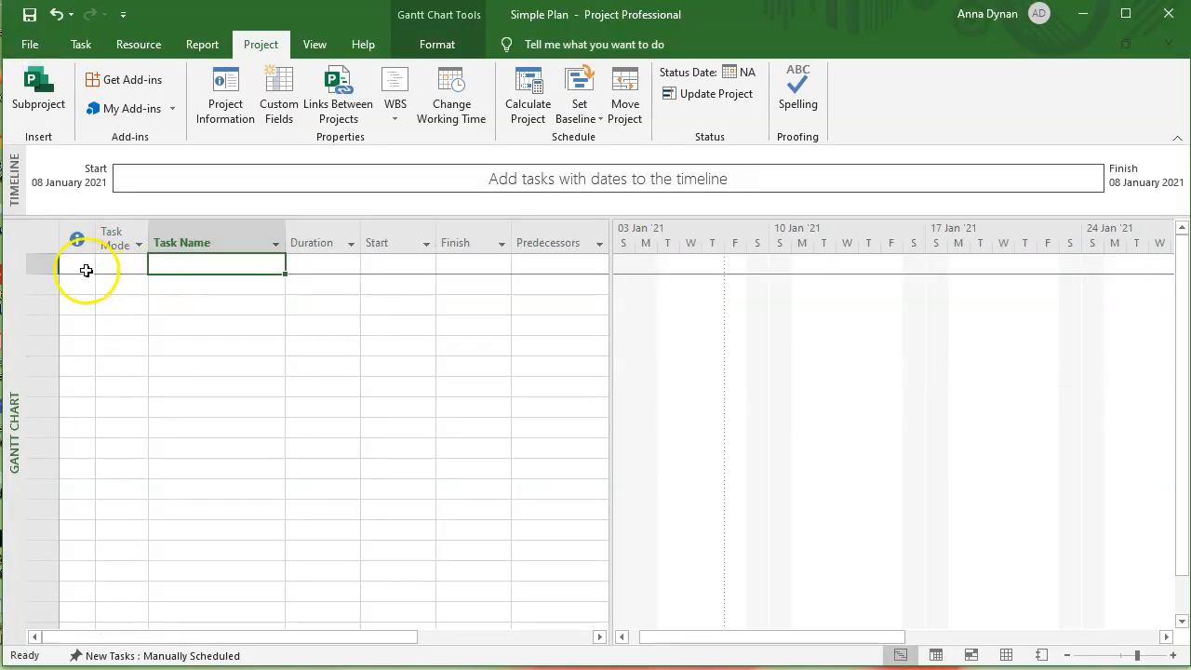
{"action": "left_click", "coordinate": [207, 301]}
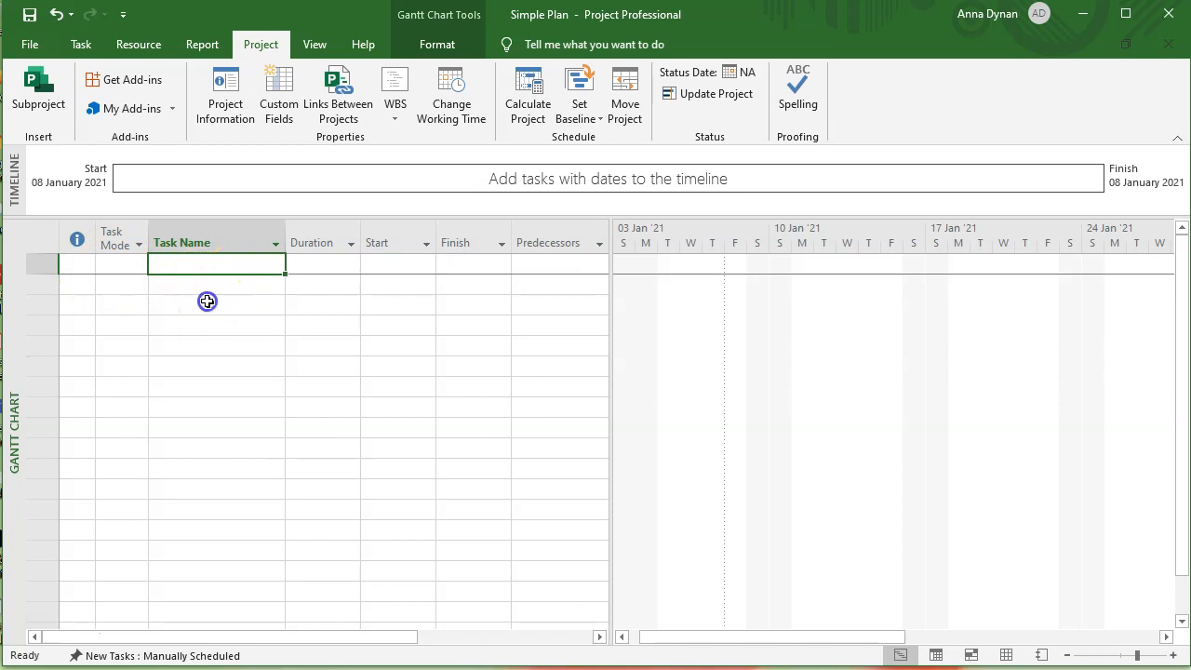
{"action": "left_click", "coordinate": [215, 268]}
- Review the subject, author, company and comments in Advanced Properties, then close the dialog
{"action": "left_click", "coordinate": [28, 47]}
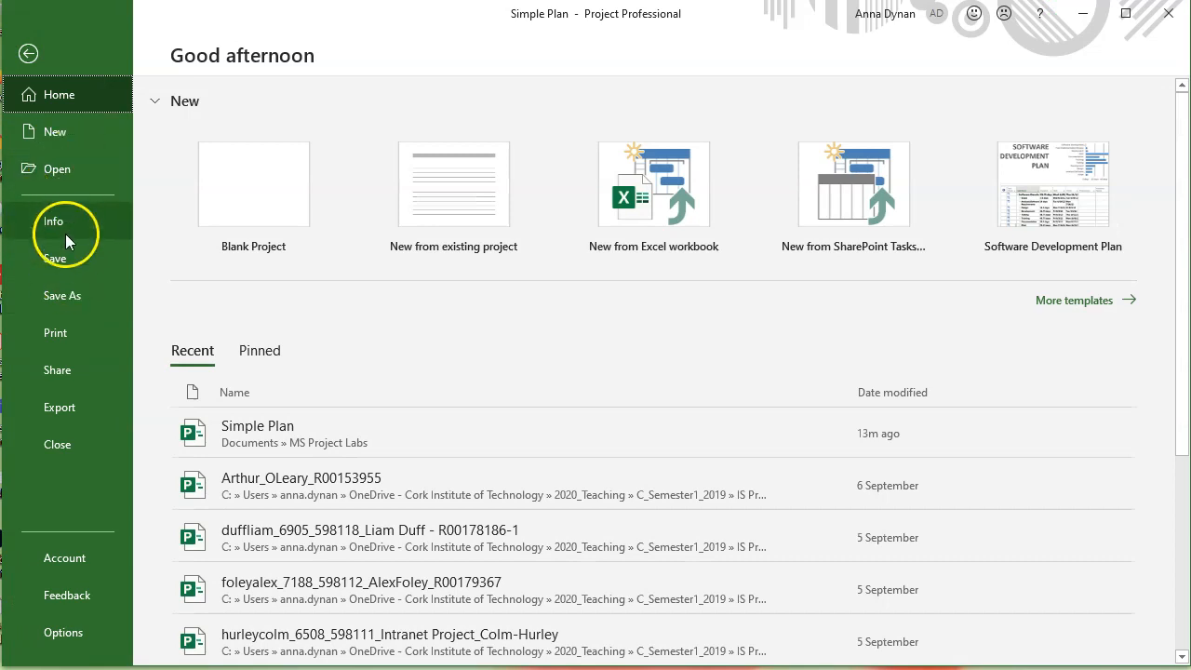
{"action": "left_click", "coordinate": [65, 232]}
{"action": "left_click", "coordinate": [854, 231]}
{"action": "left_click", "coordinate": [854, 268]}
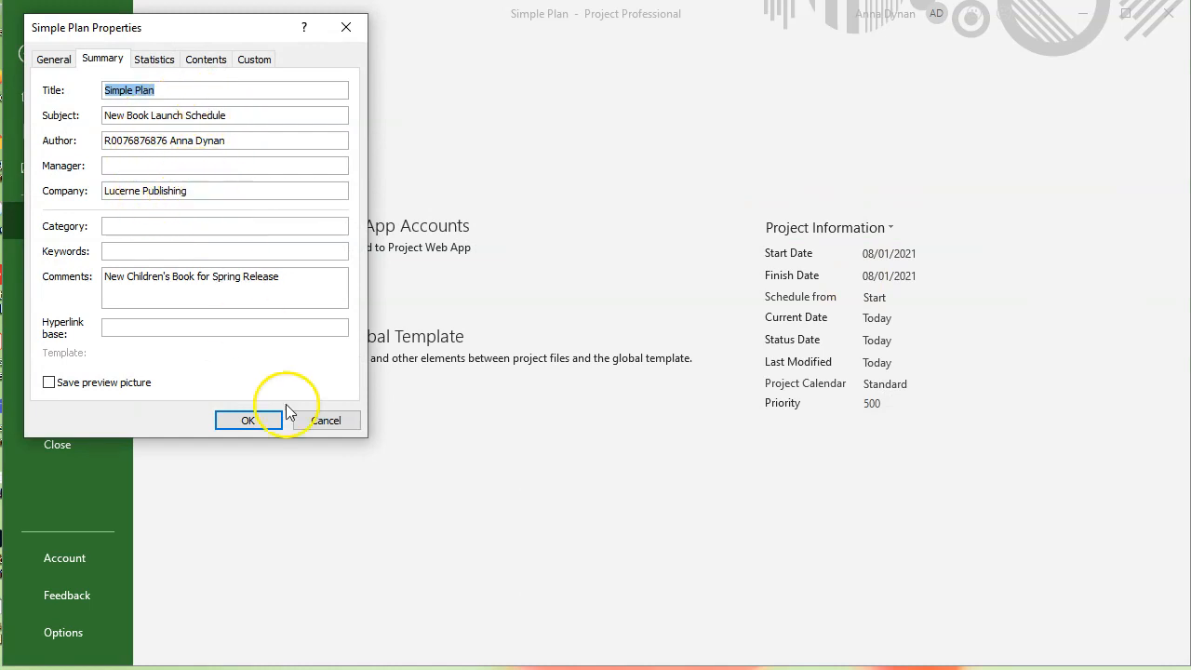
{"action": "left_click", "coordinate": [326, 420]}
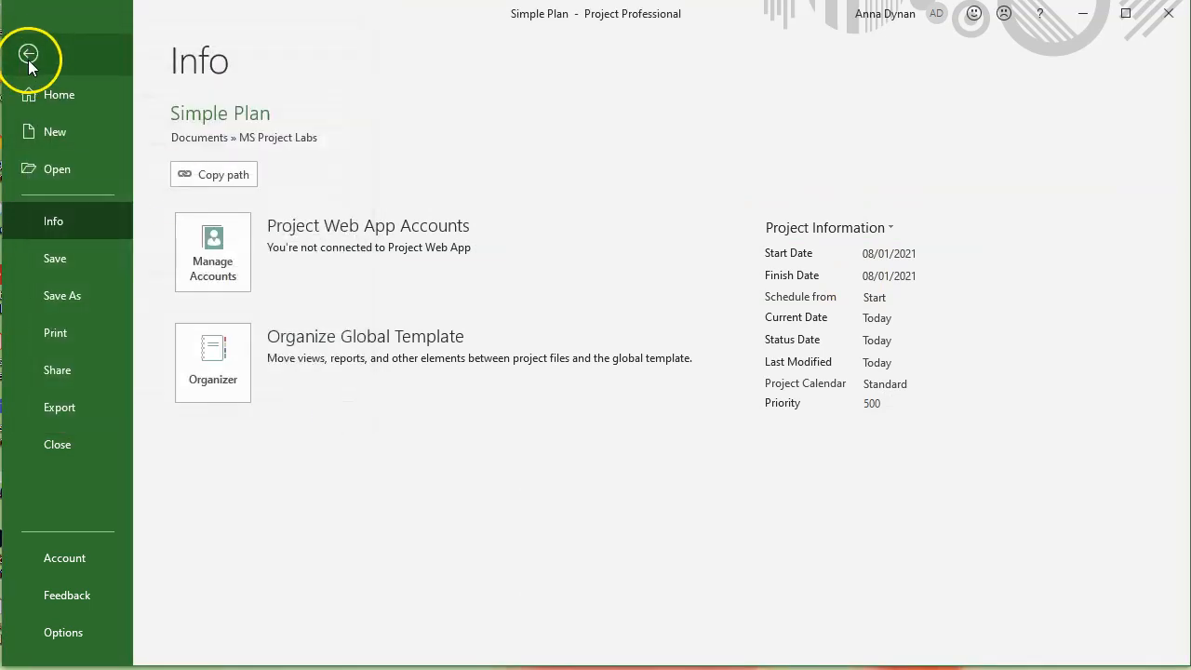
{"action": "left_click", "coordinate": [29, 54]}
{"action": "left_click", "coordinate": [456, 109]}
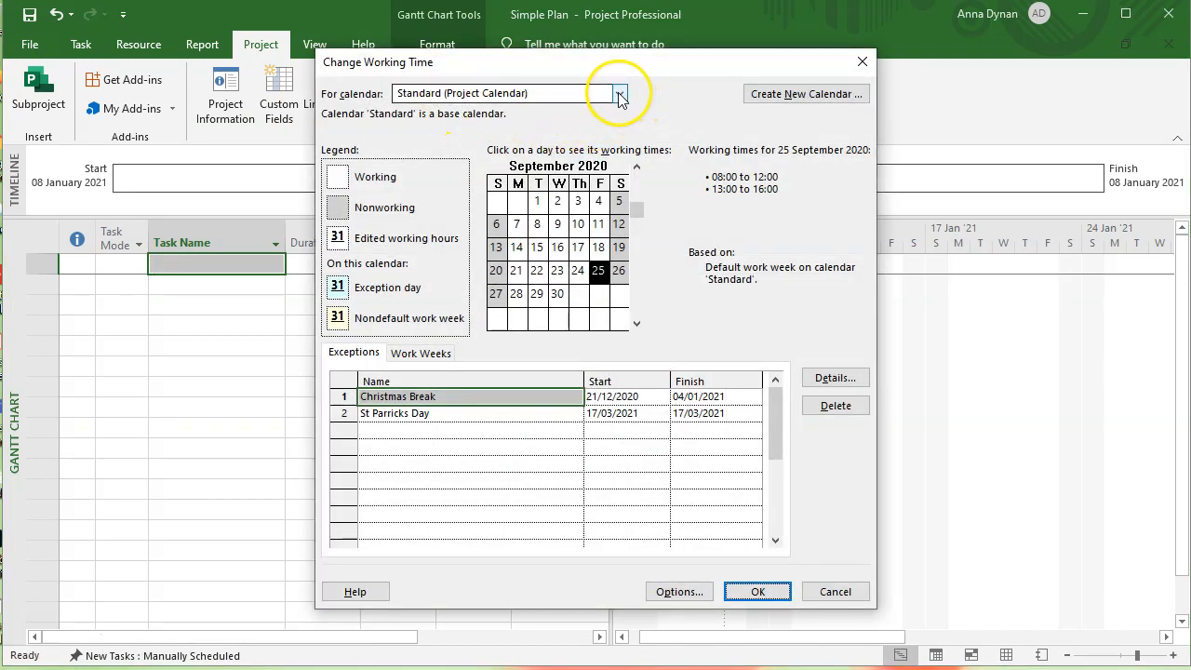
{"action": "left_click", "coordinate": [619, 95]}
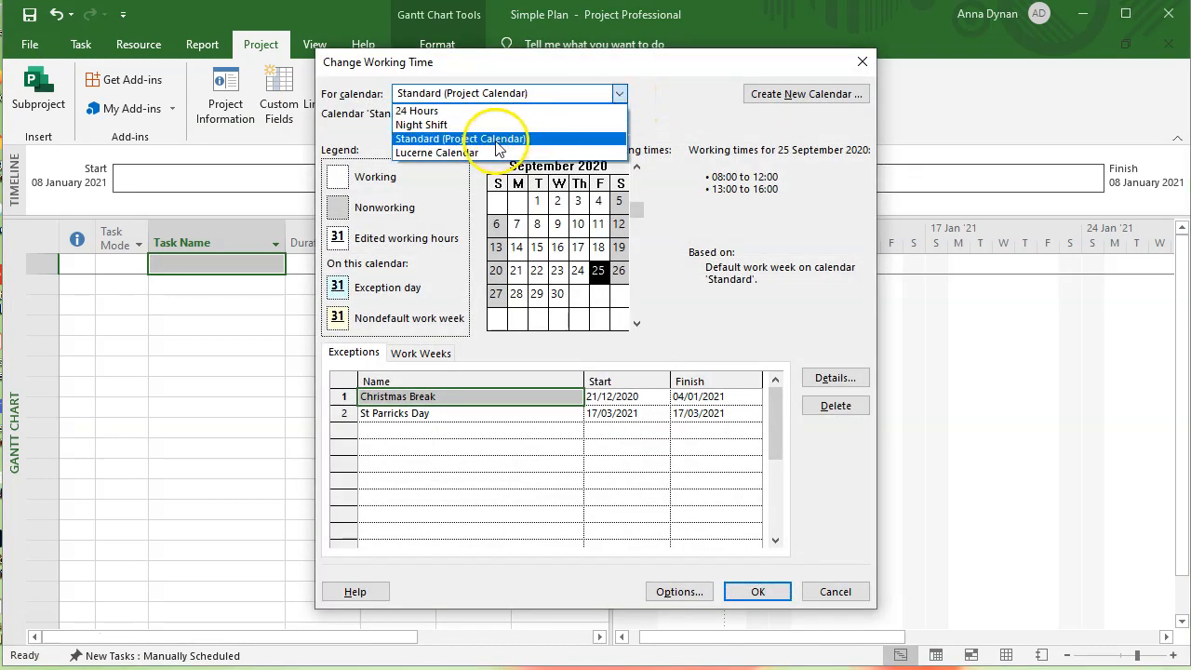
{"action": "left_click", "coordinate": [467, 153]}
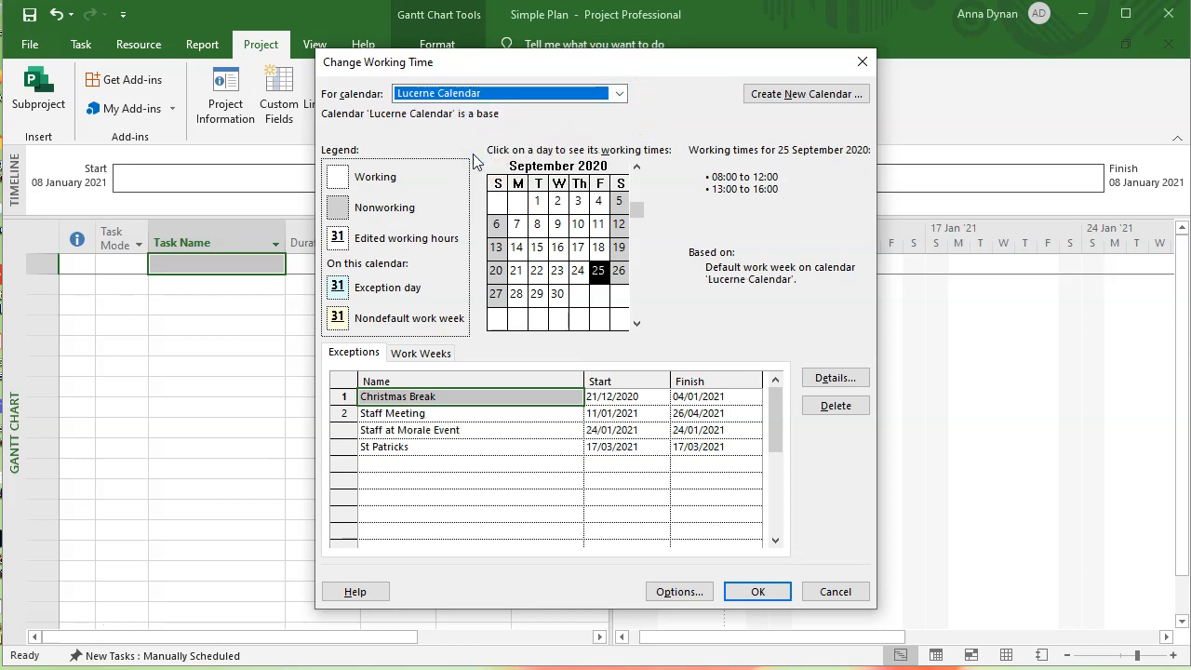
{"action": "left_click", "coordinate": [774, 592]}
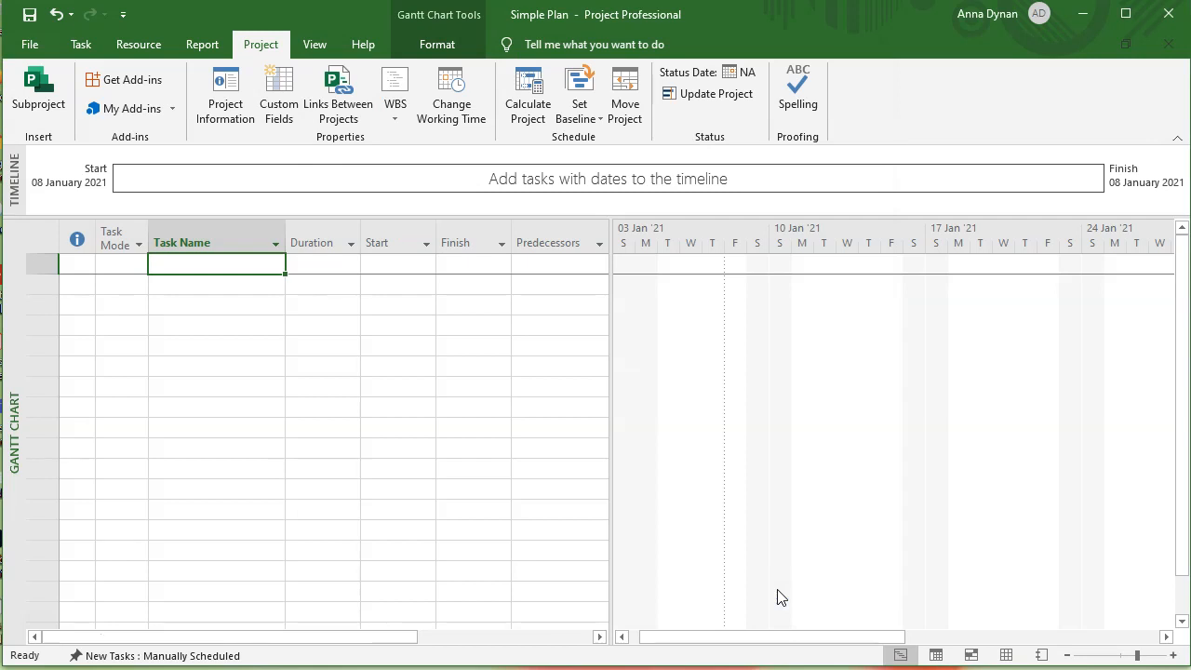
{"action": "left_click", "coordinate": [452, 110]}
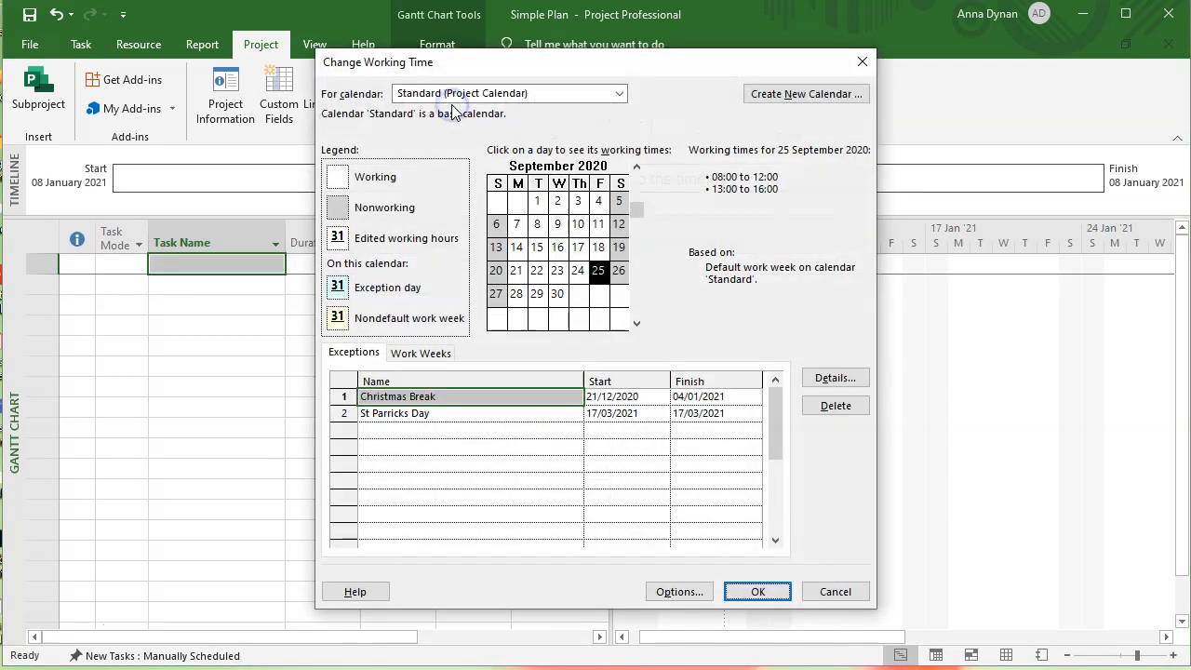
{"action": "left_click", "coordinate": [619, 93]}
{"action": "key", "text": "Down"}
{"action": "left_click", "coordinate": [465, 152]}
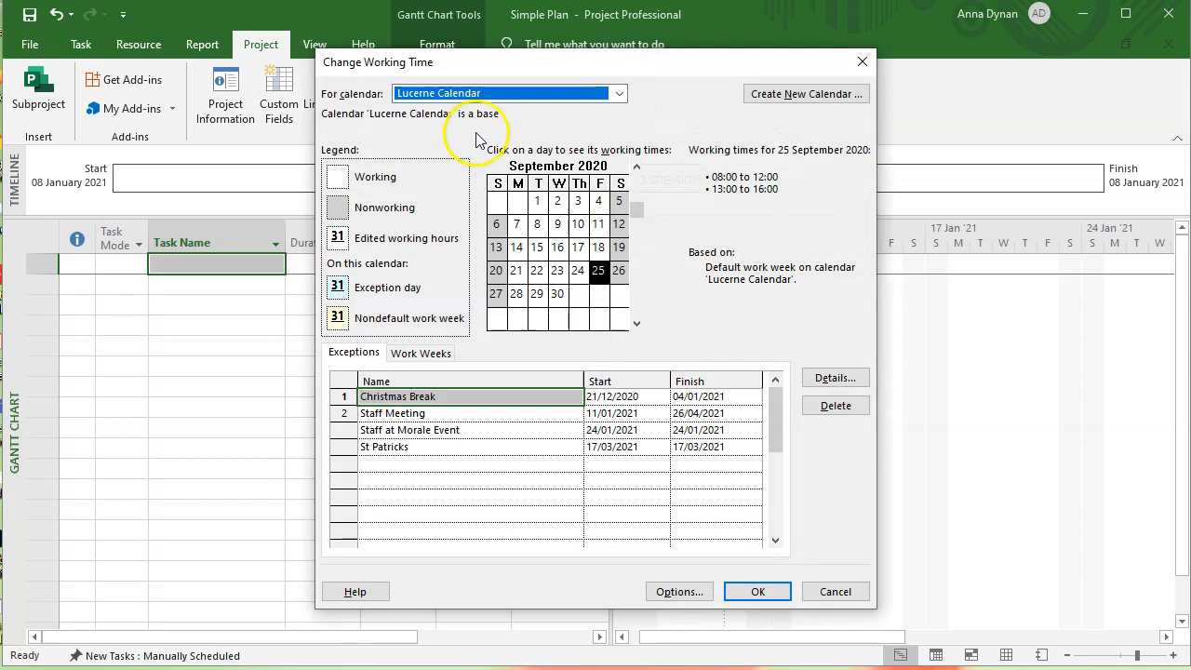
{"action": "left_click", "coordinate": [617, 93]}
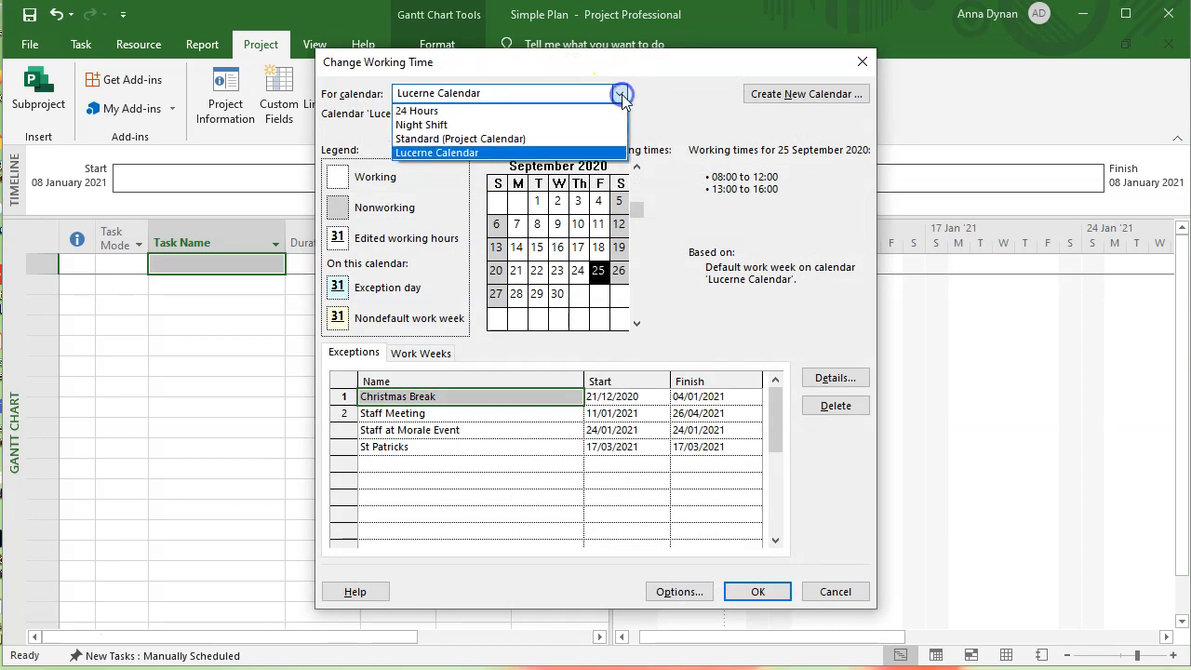
{"action": "left_click", "coordinate": [517, 136]}
{"action": "left_click", "coordinate": [837, 591]}
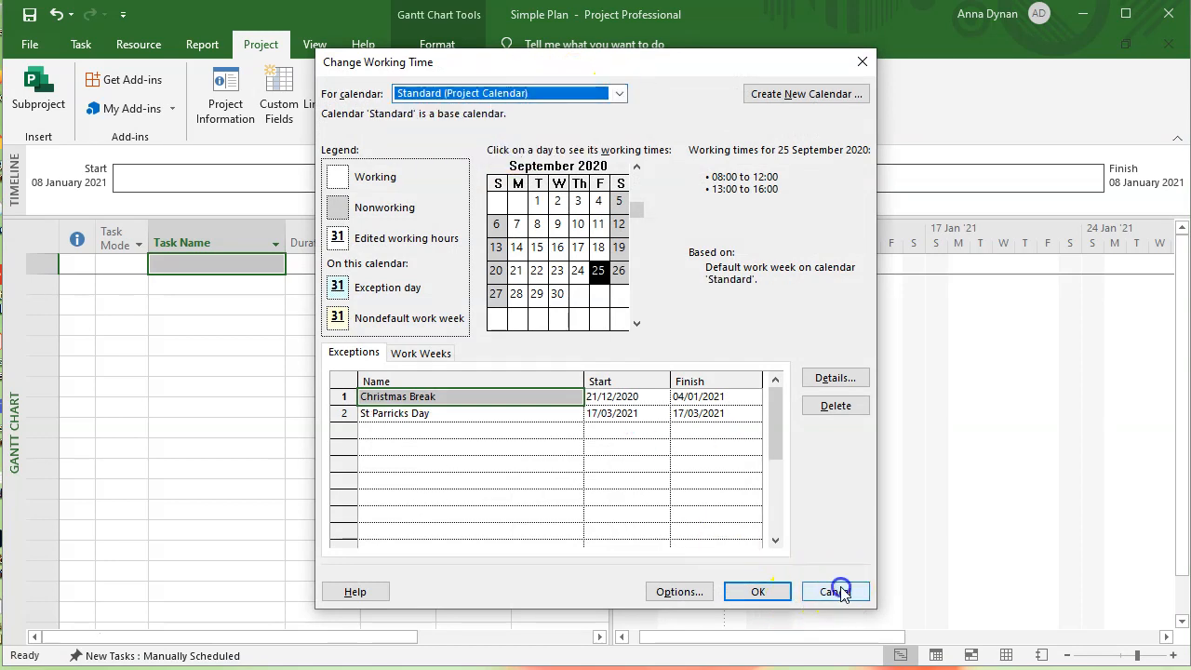
{"action": "left_click", "coordinate": [453, 96]}
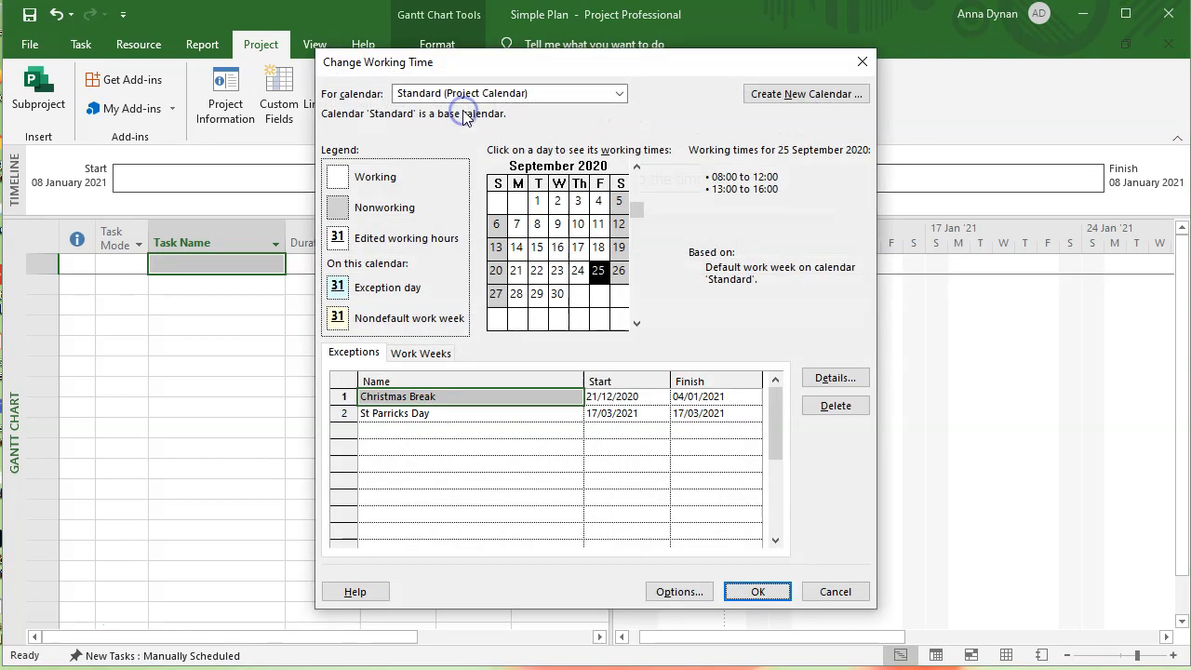
{"action": "left_click", "coordinate": [619, 94]}
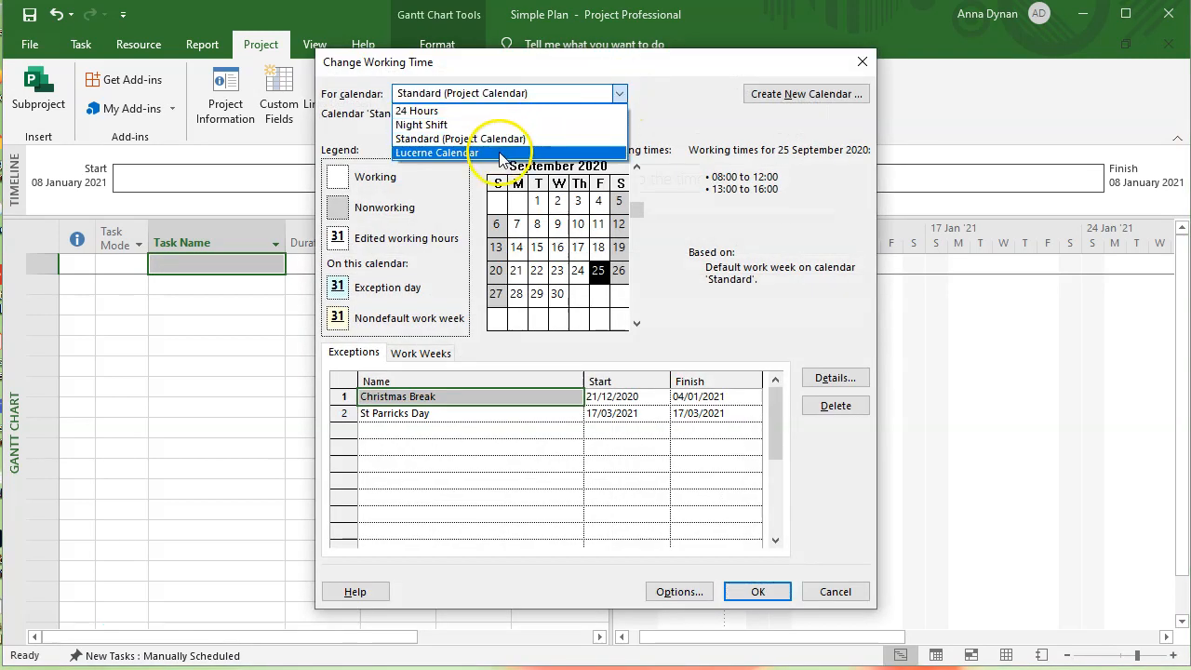
{"action": "left_click", "coordinate": [502, 152]}
{"action": "left_click", "coordinate": [619, 93]}
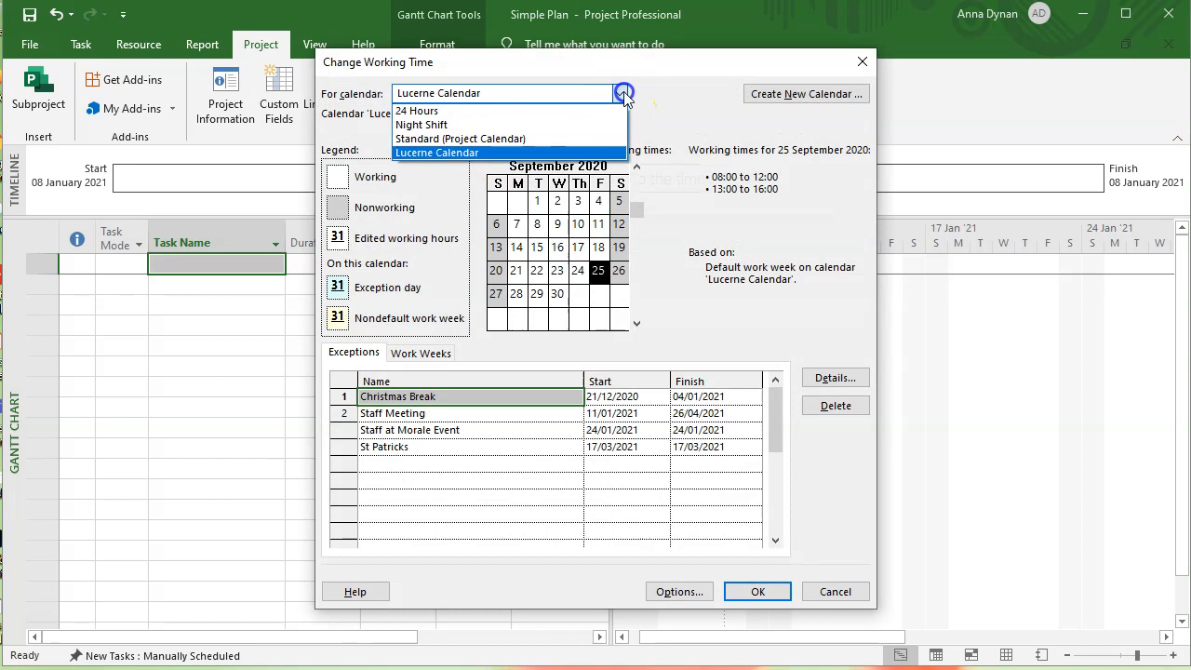
{"action": "left_click", "coordinate": [511, 139]}
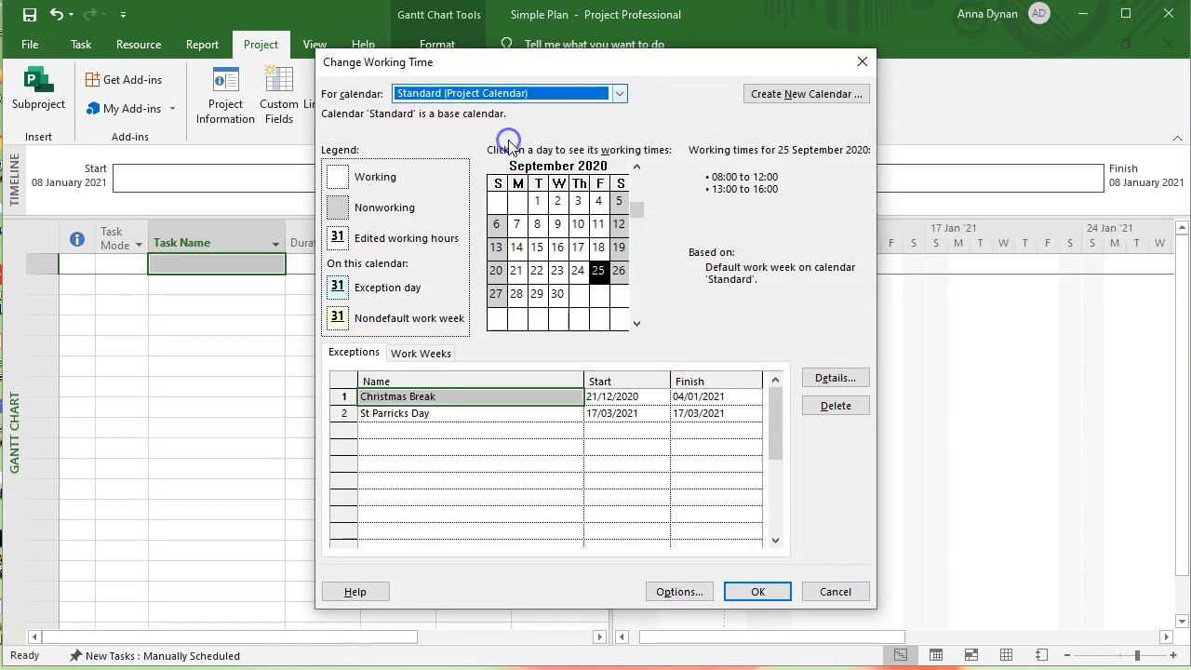
{"action": "left_click", "coordinate": [840, 593]}
{"action": "left_click", "coordinate": [425, 307]}
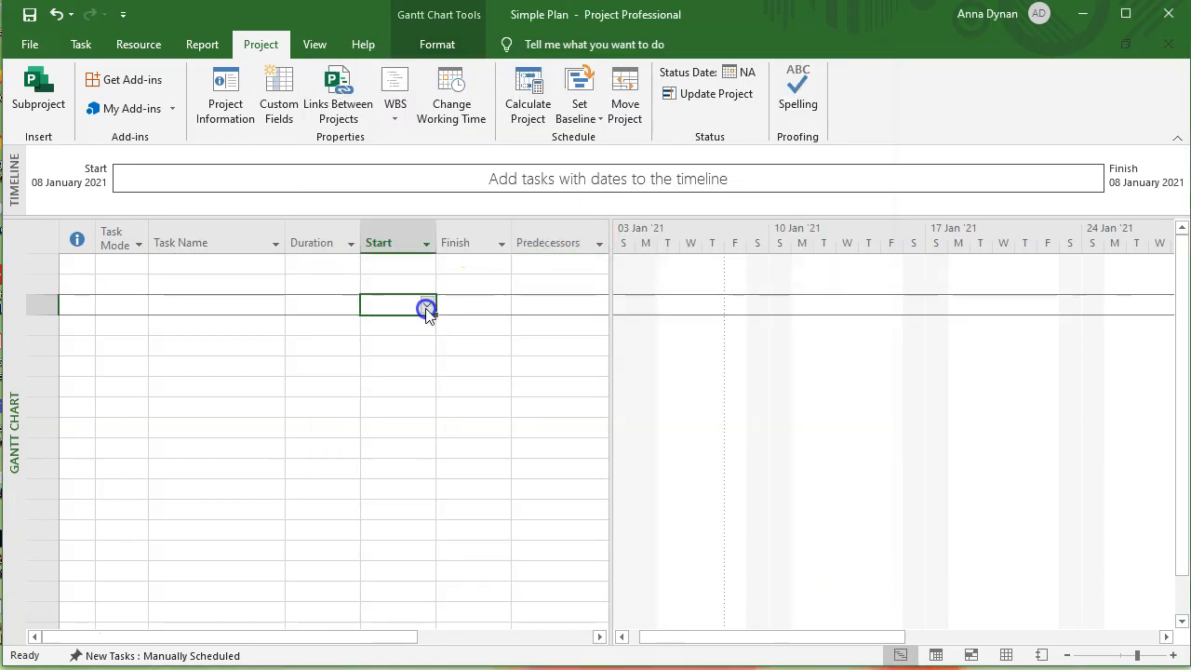
{"action": "left_click", "coordinate": [235, 107]}
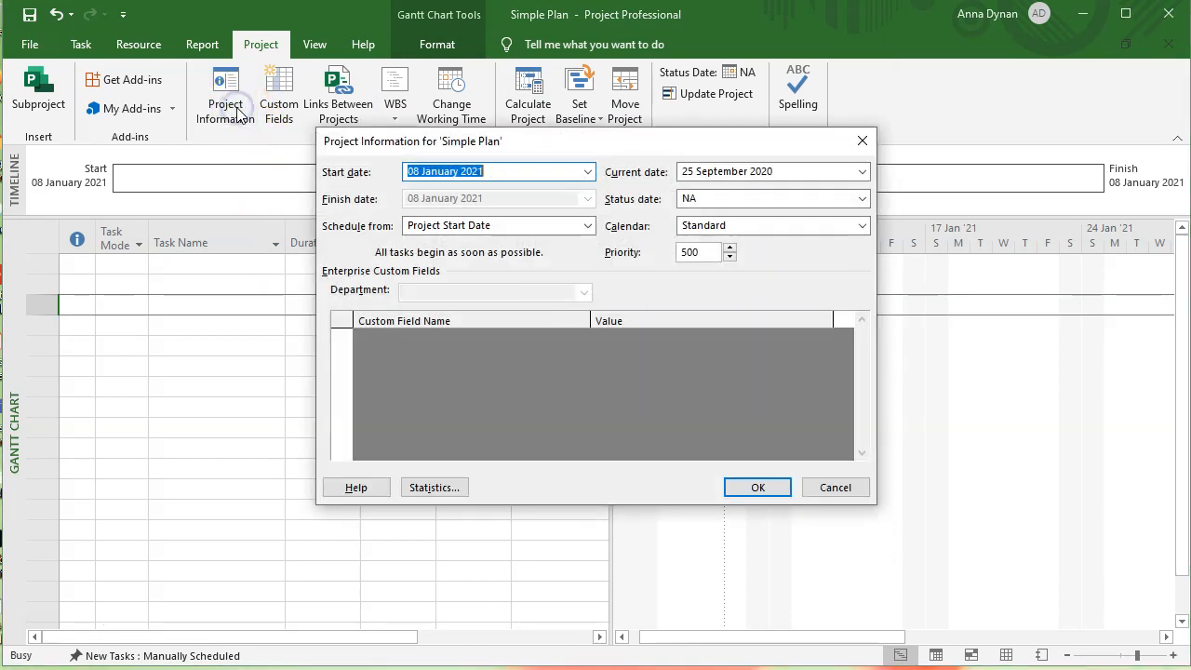
{"action": "left_click", "coordinate": [862, 226]}
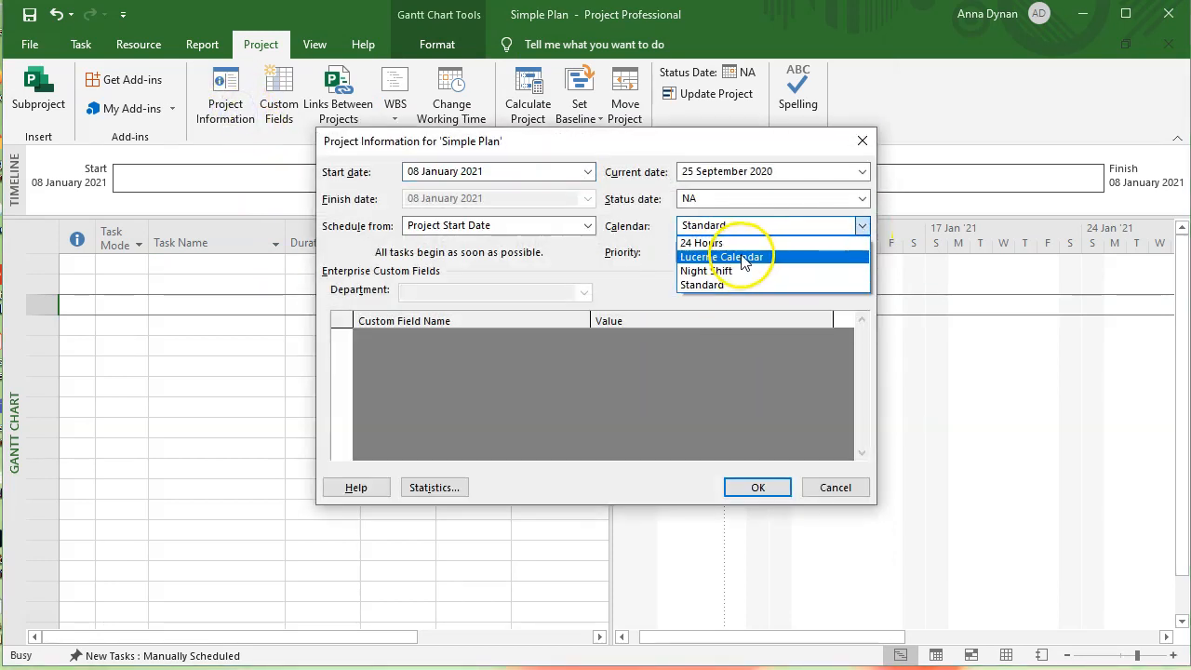
{"action": "left_click", "coordinate": [840, 491]}
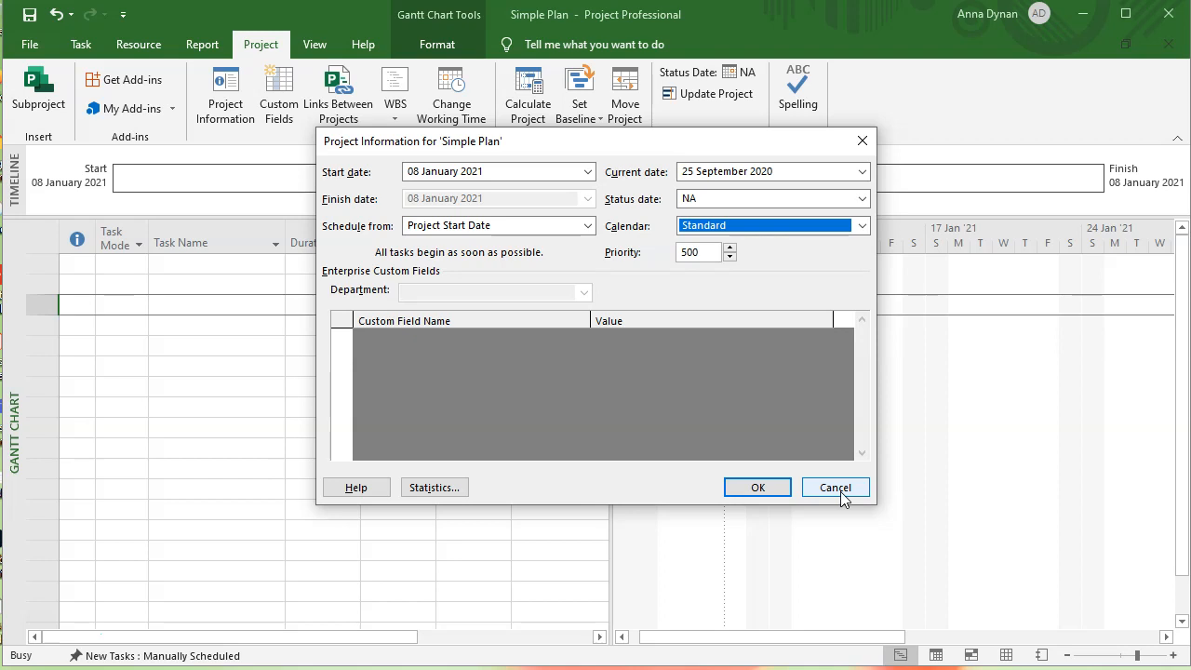
{"action": "left_click", "coordinate": [754, 488]}
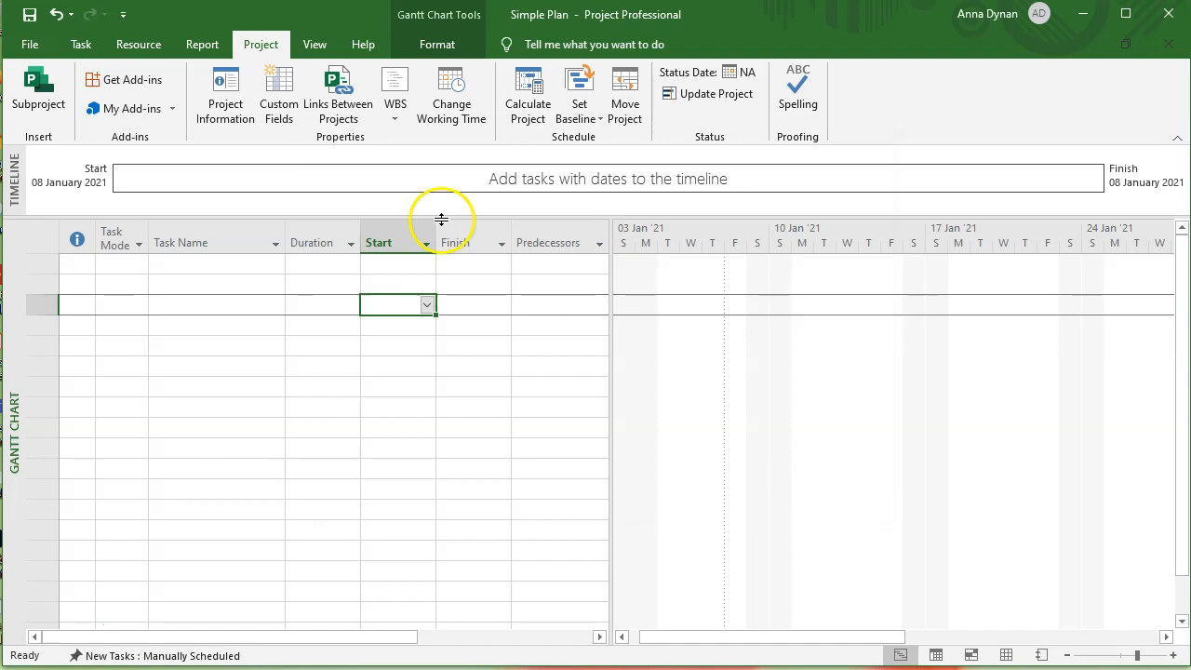
{"action": "left_click", "coordinate": [225, 107]}
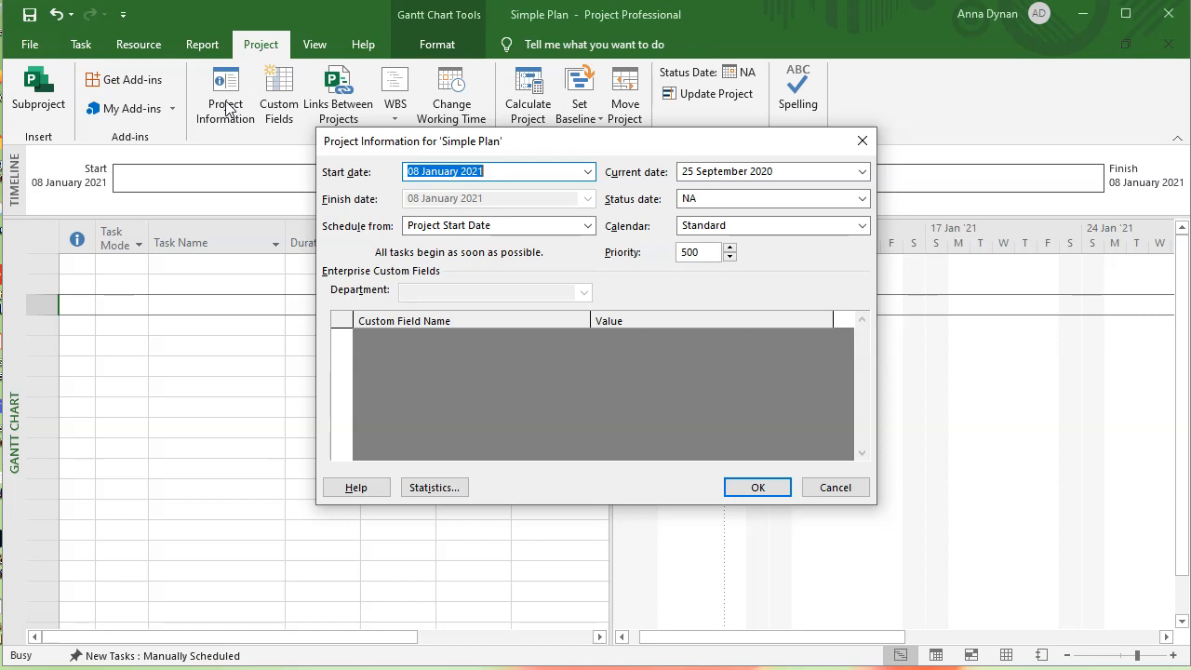
{"action": "left_click", "coordinate": [861, 226]}
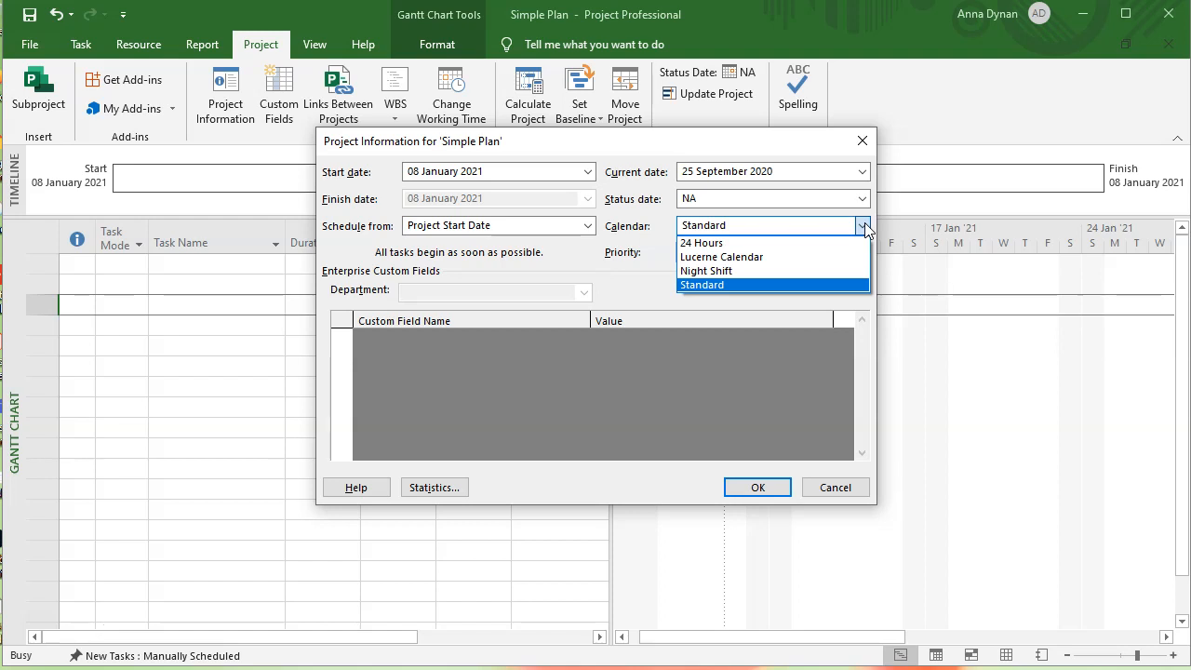
{"action": "left_click", "coordinate": [833, 496]}
- Check Lucerne Calendar's exceptions in Change Working Time, closing without changes
{"action": "left_click", "coordinate": [454, 99]}
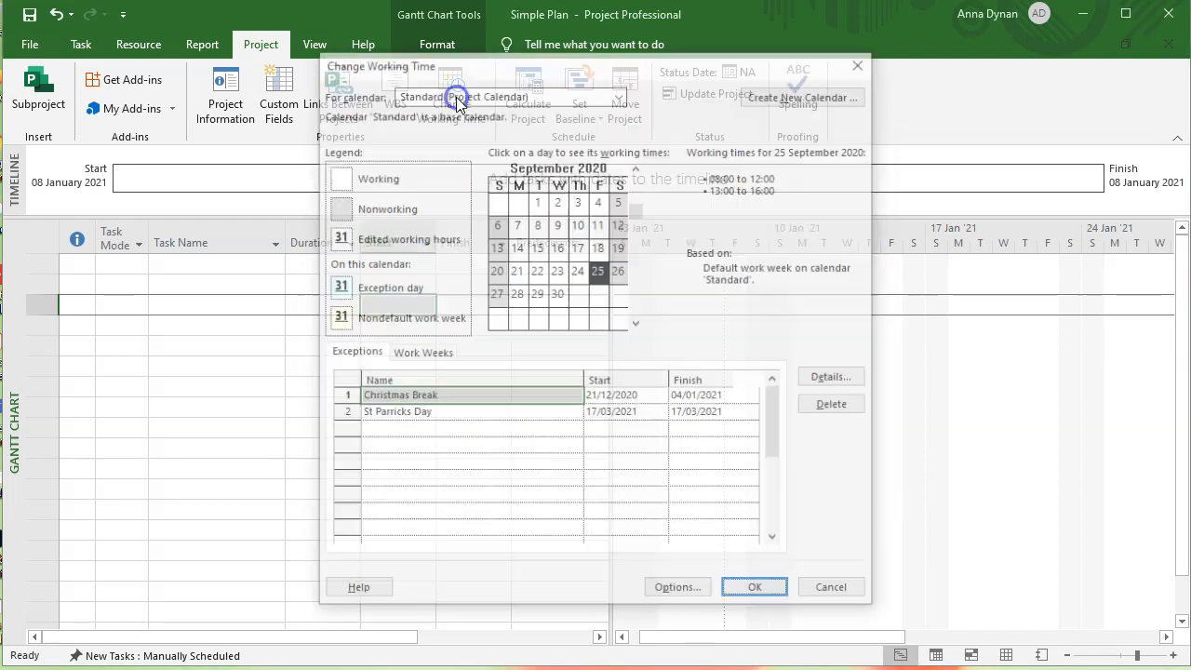
{"action": "left_click", "coordinate": [619, 94]}
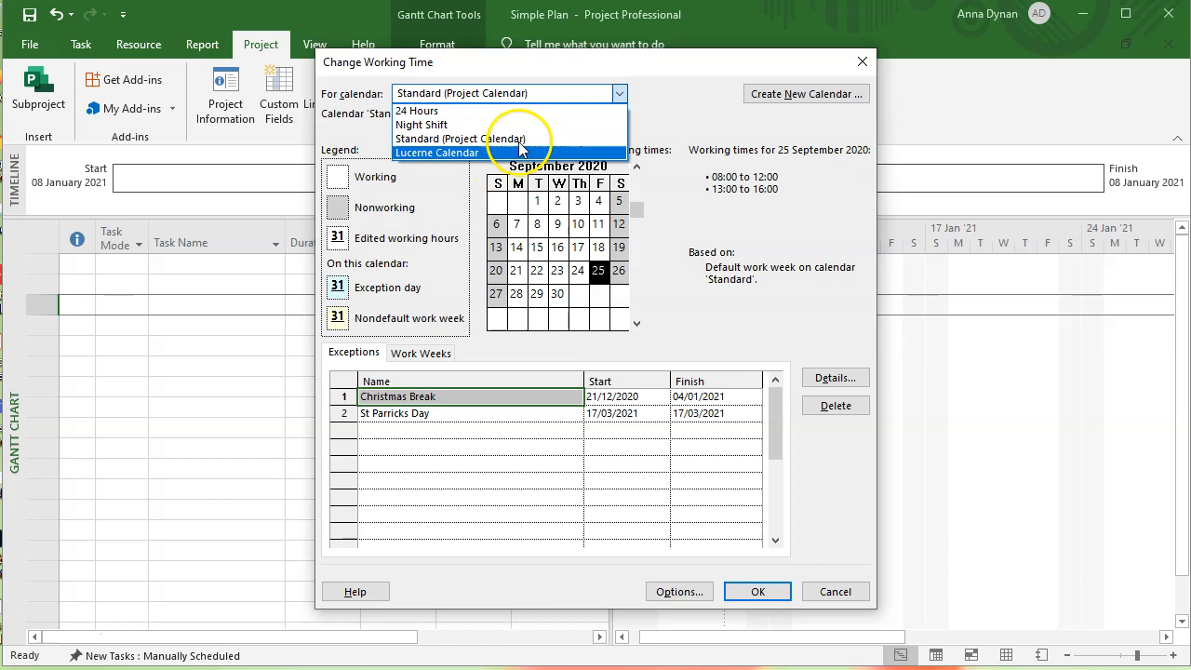
{"action": "left_click", "coordinate": [478, 154]}
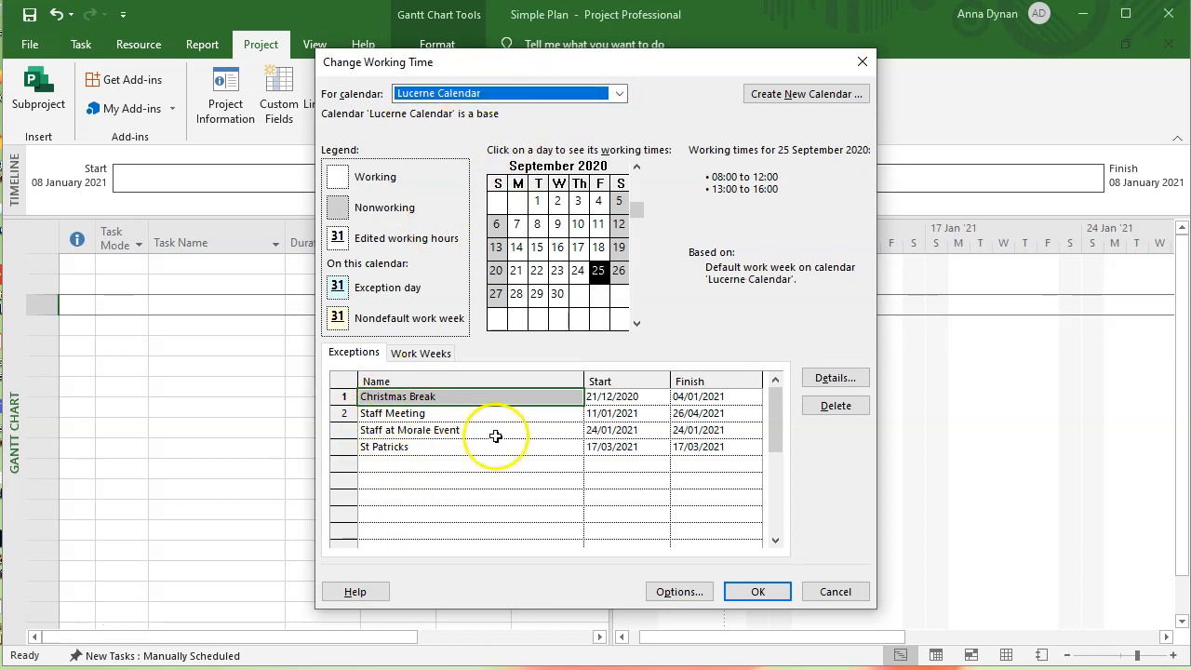
{"action": "left_click", "coordinate": [834, 591]}
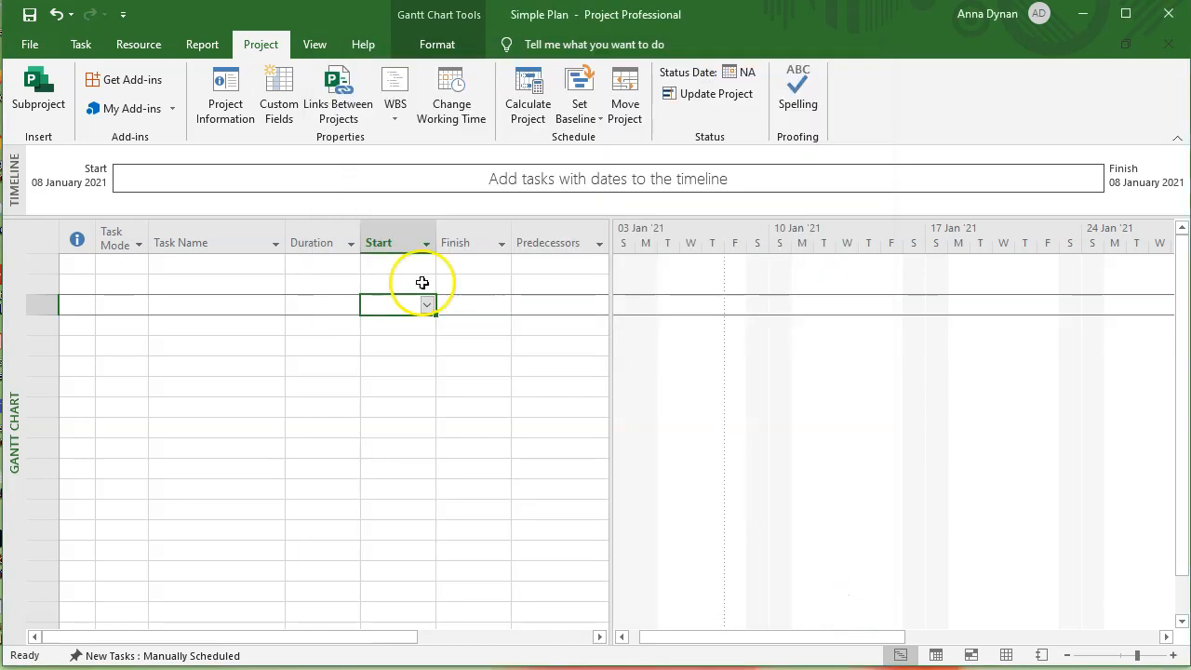
- Set the project calendar to Lucerne Calendar in Project Information
{"action": "left_click", "coordinate": [227, 114]}
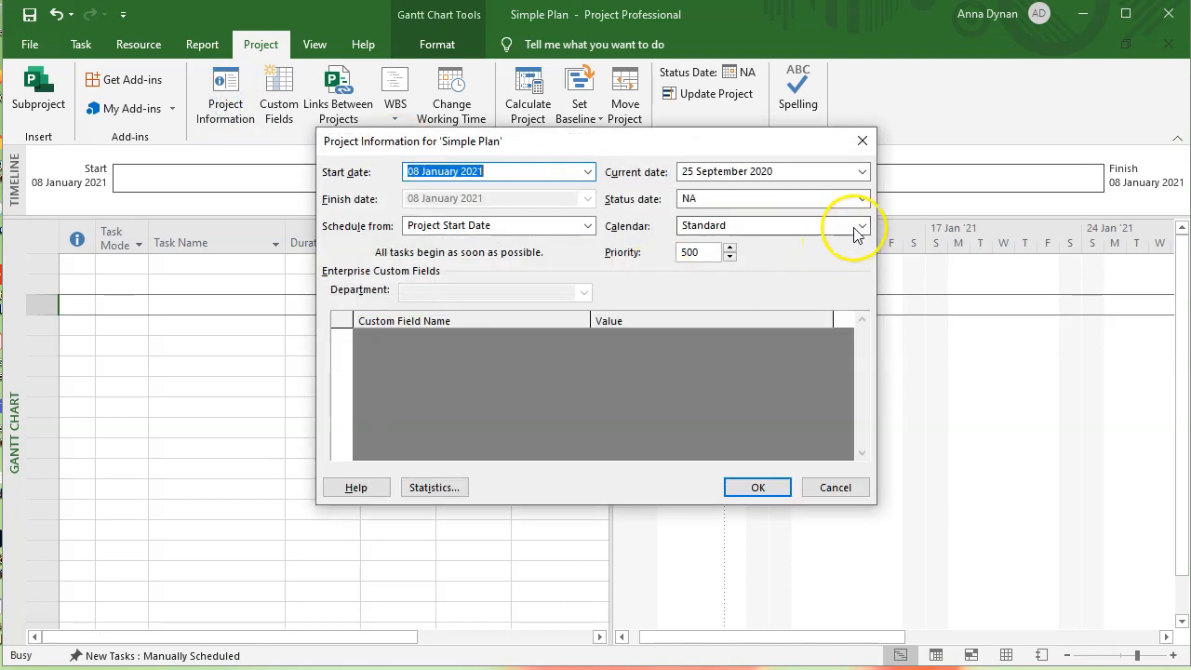
{"action": "left_click", "coordinate": [860, 225]}
{"action": "left_click", "coordinate": [743, 261]}
{"action": "left_click", "coordinate": [758, 487]}
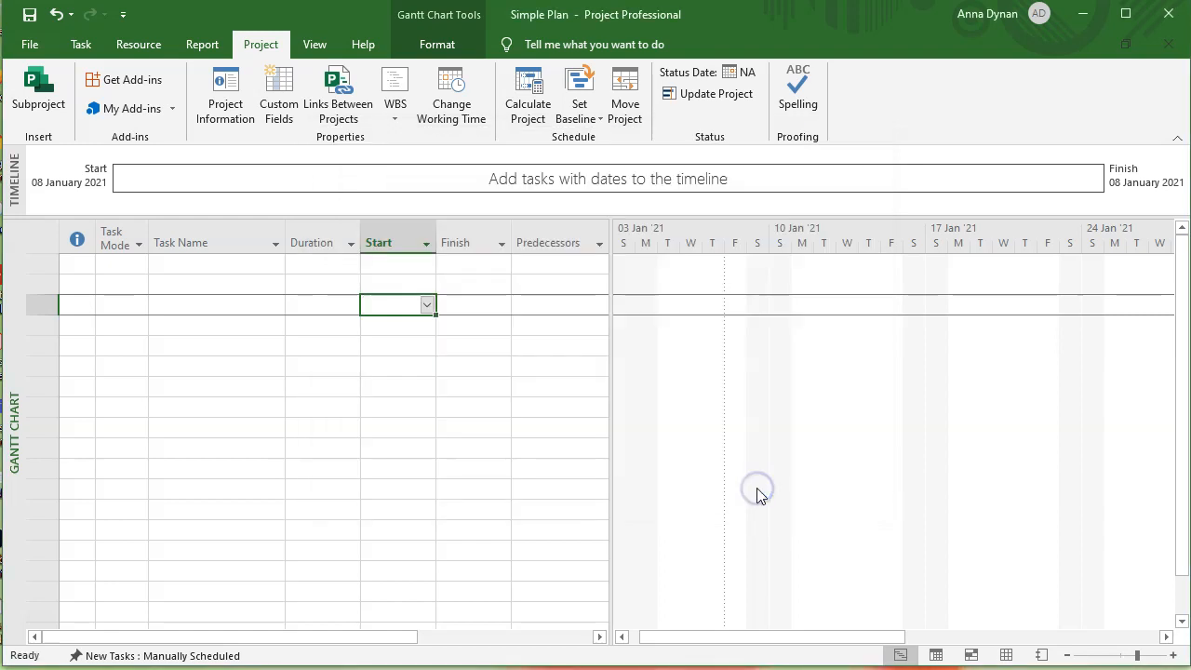